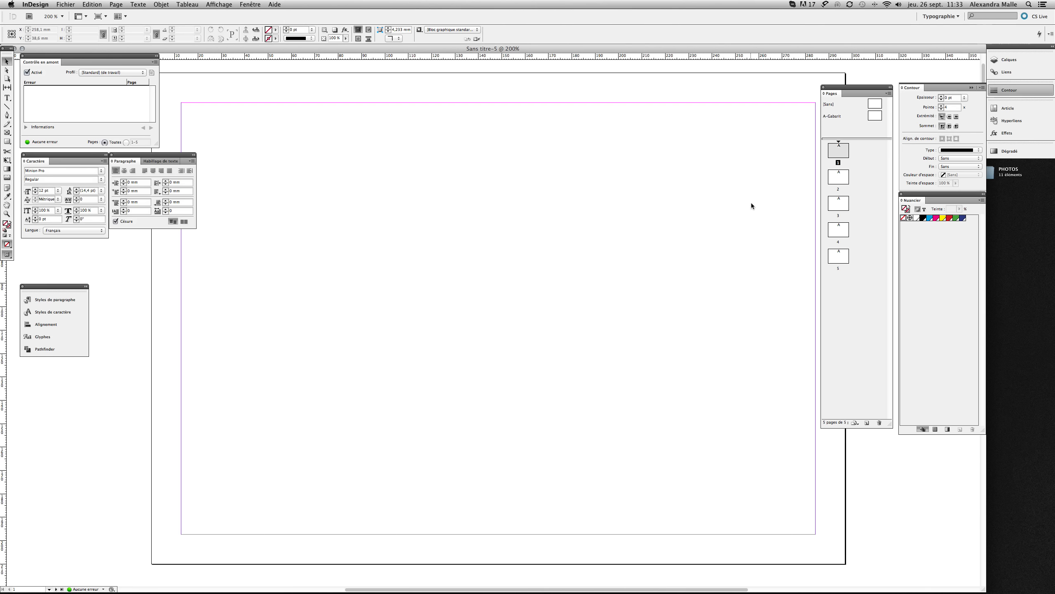
Compare the first three document pages with the A-Gabarit master, giving the master list more room.
double_click(839, 175)
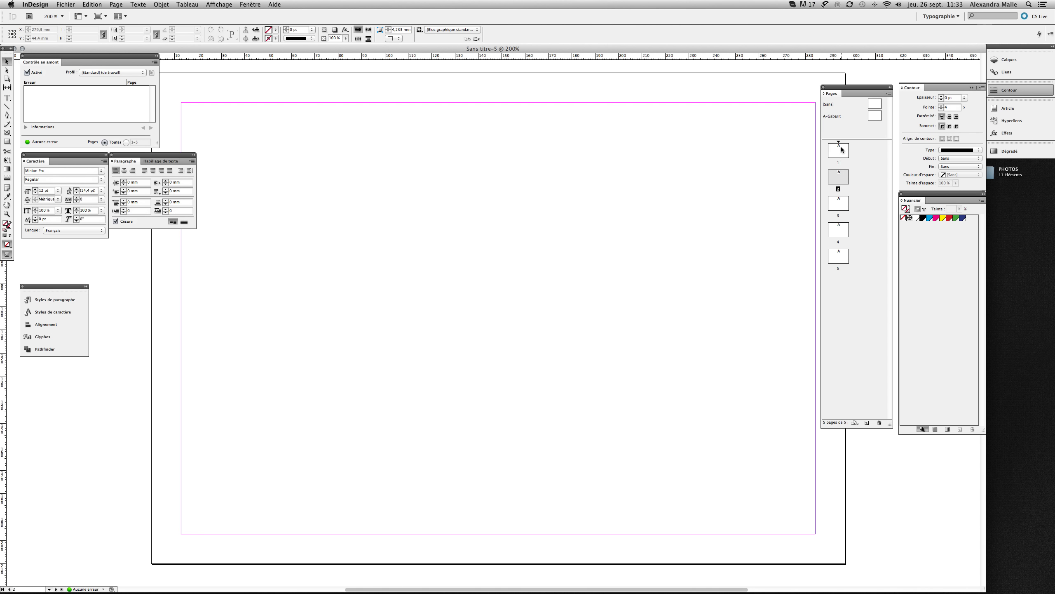
double_click(841, 153)
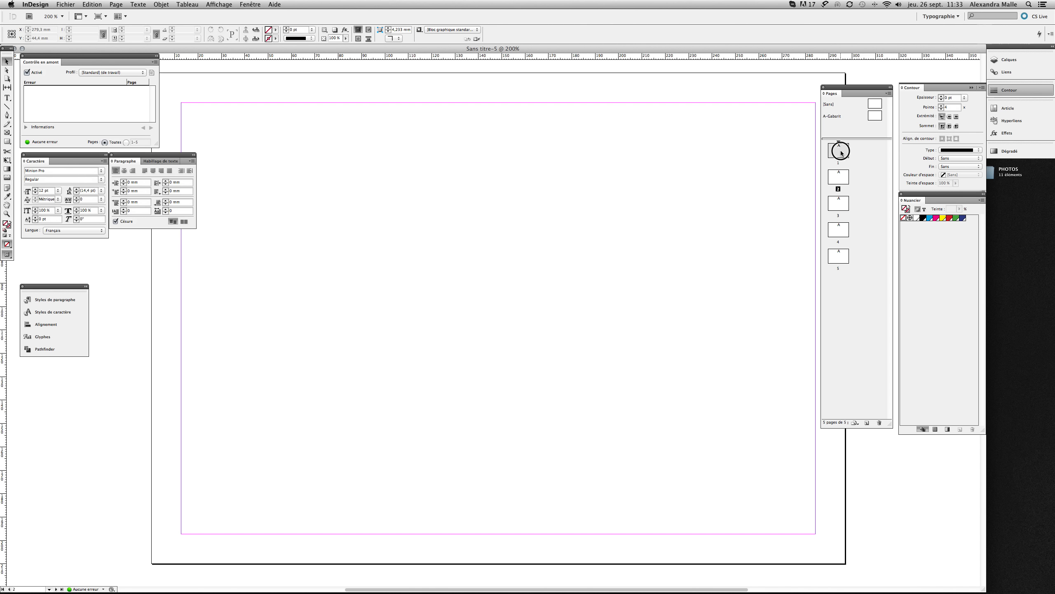
double_click(841, 203)
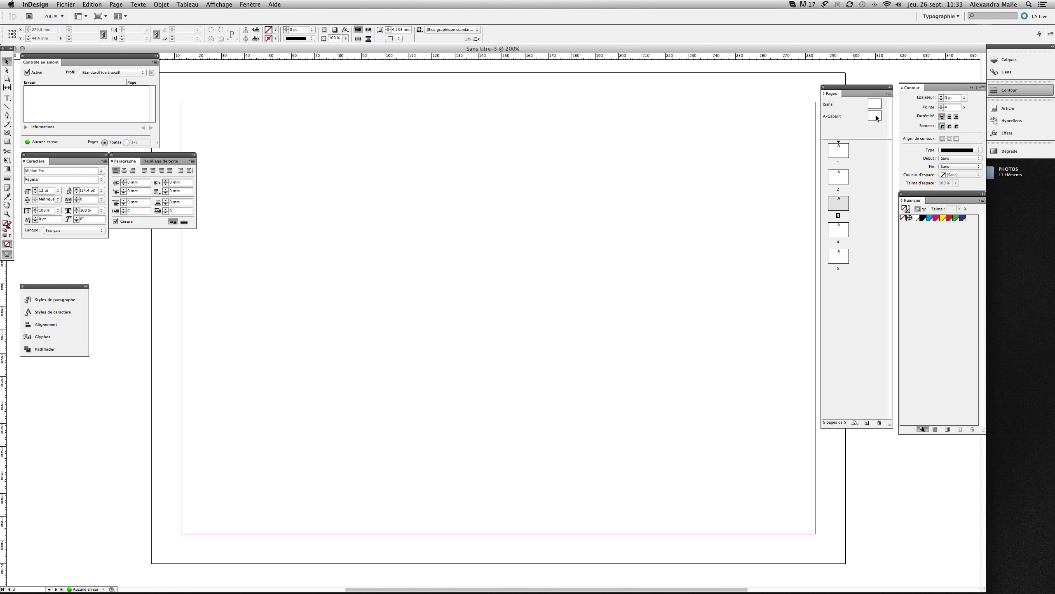
left_click_drag(863, 138, 863, 193)
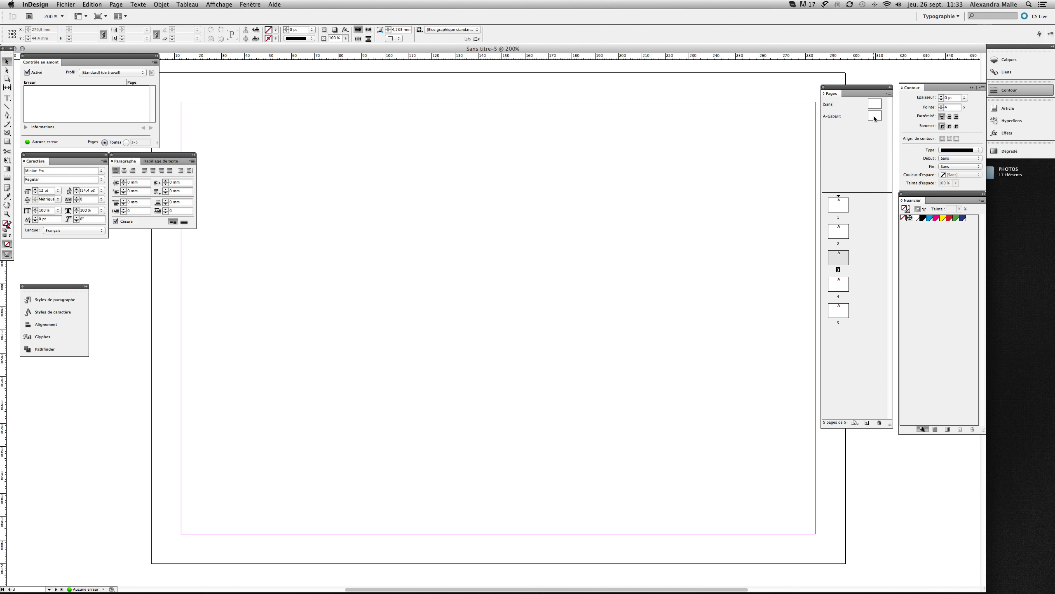
double_click(874, 116)
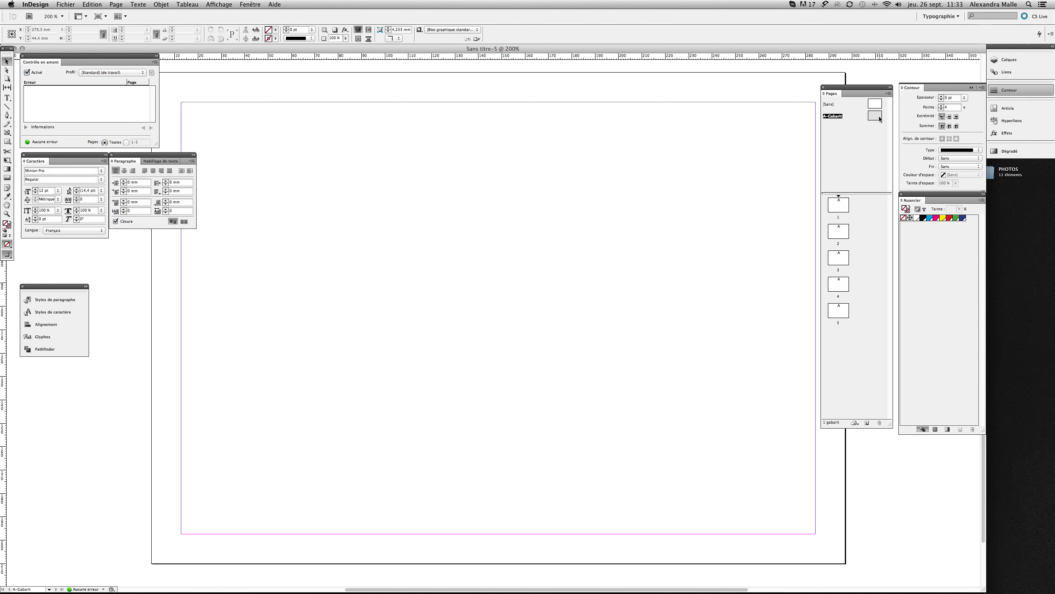
double_click(843, 208)
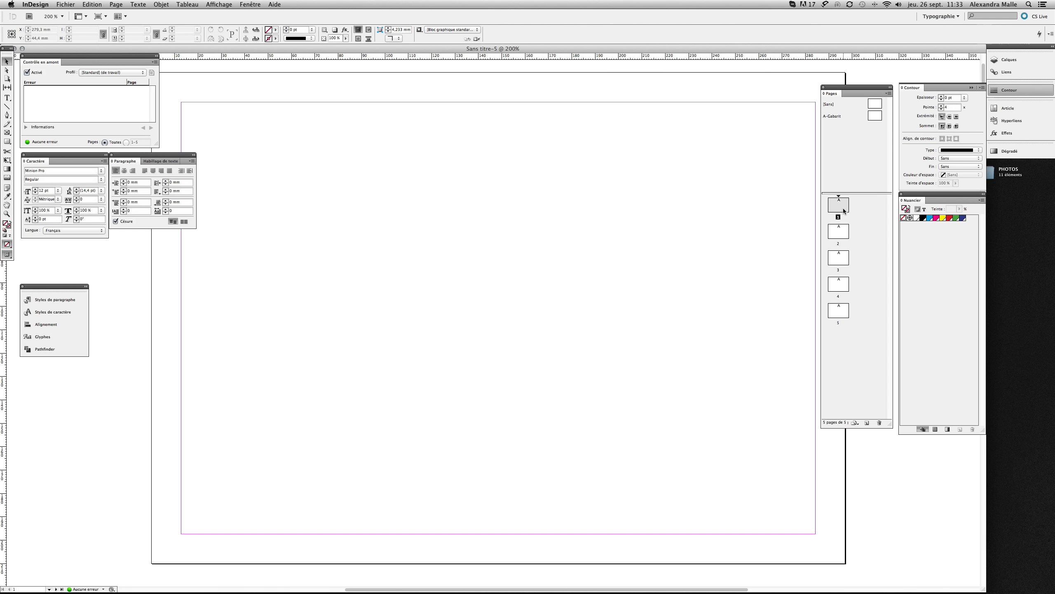
double_click(842, 232)
double_click(844, 210)
Draw a square frame about 17 mm wide in the upper-left part of the A-Gabarit master page.
double_click(877, 117)
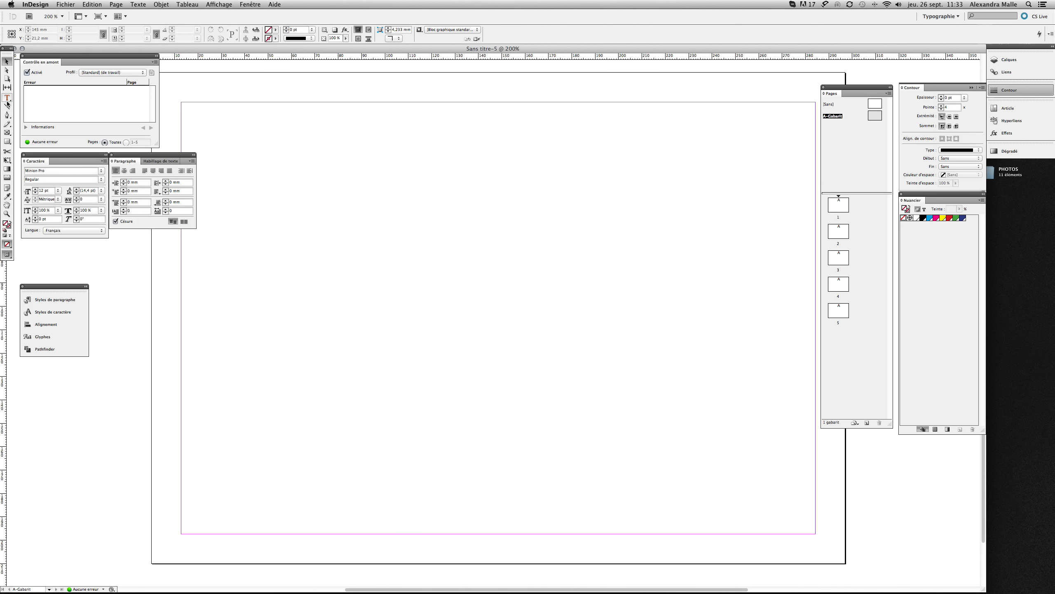
left_click(7, 141)
left_click_drag(7, 141, 30, 141)
left_click_drag(358, 225, 400, 266)
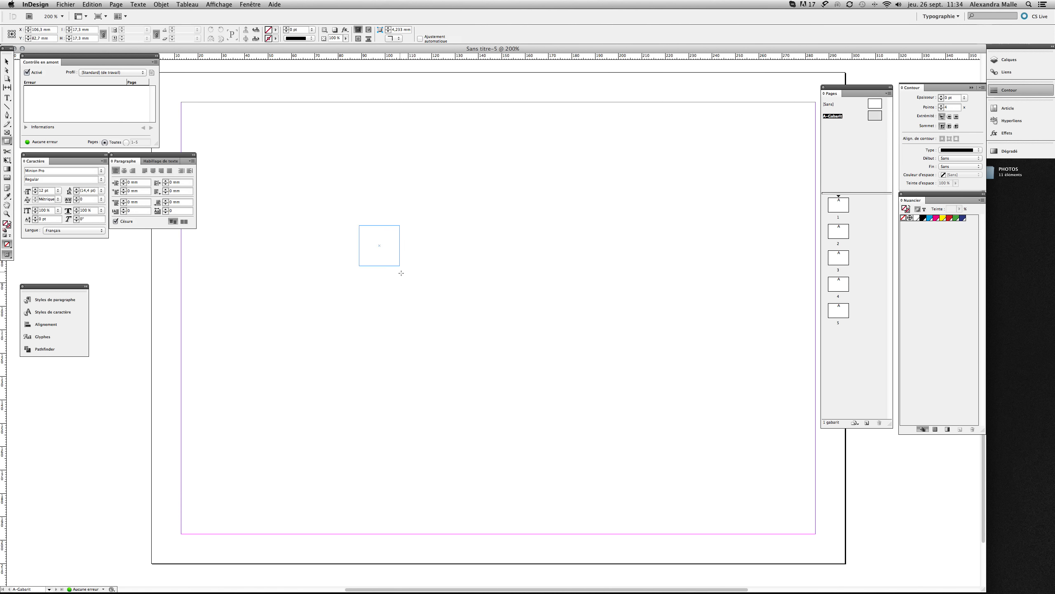
Fill the square on the A-Gabarit master with teal and deselect it.
double_click(10, 228)
left_click(476, 290)
left_click(605, 252)
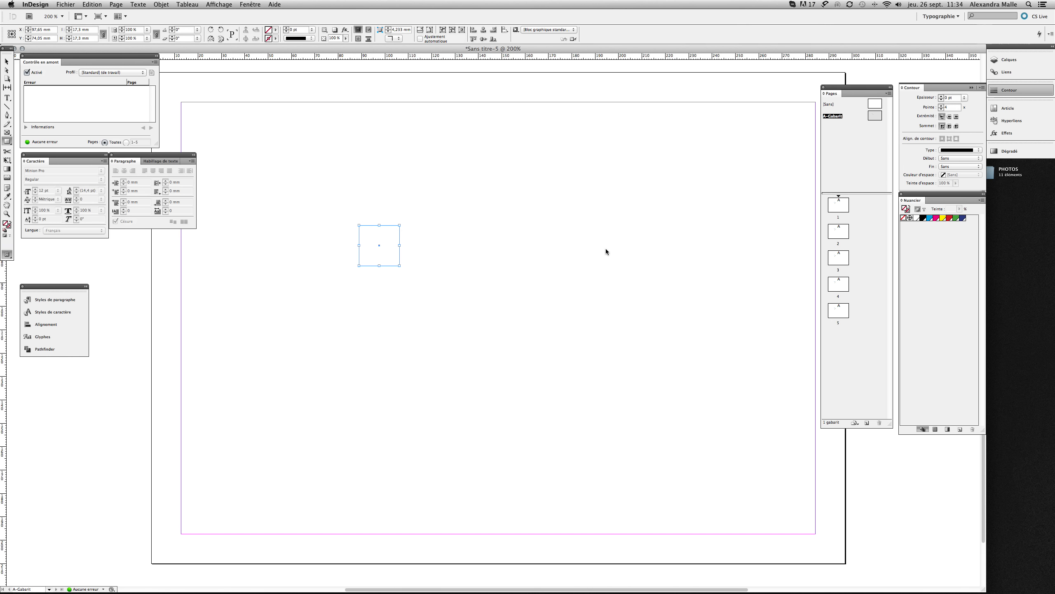
left_click(6, 62)
left_click(414, 240)
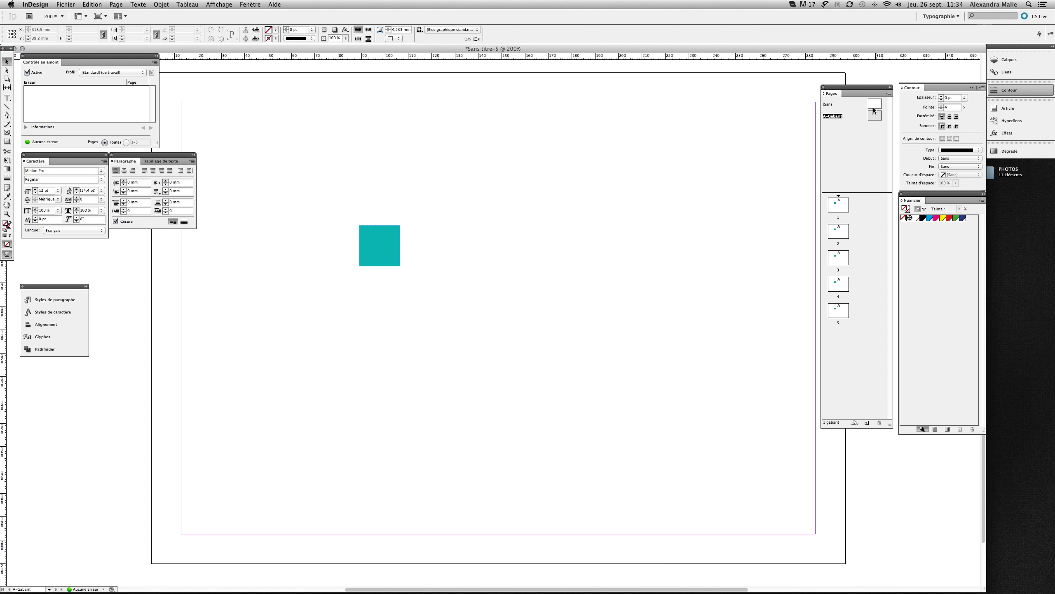
View document pages 1 to 5 in turn to check how the master's teal square carries over, ending on page 1.
double_click(843, 209)
double_click(841, 237)
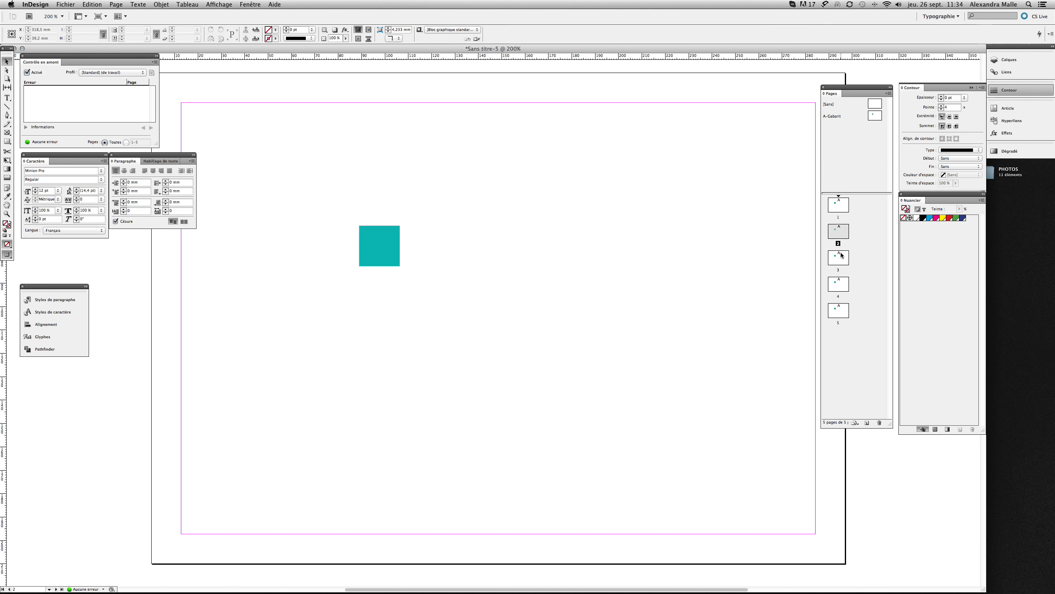
double_click(841, 260)
double_click(843, 289)
double_click(841, 309)
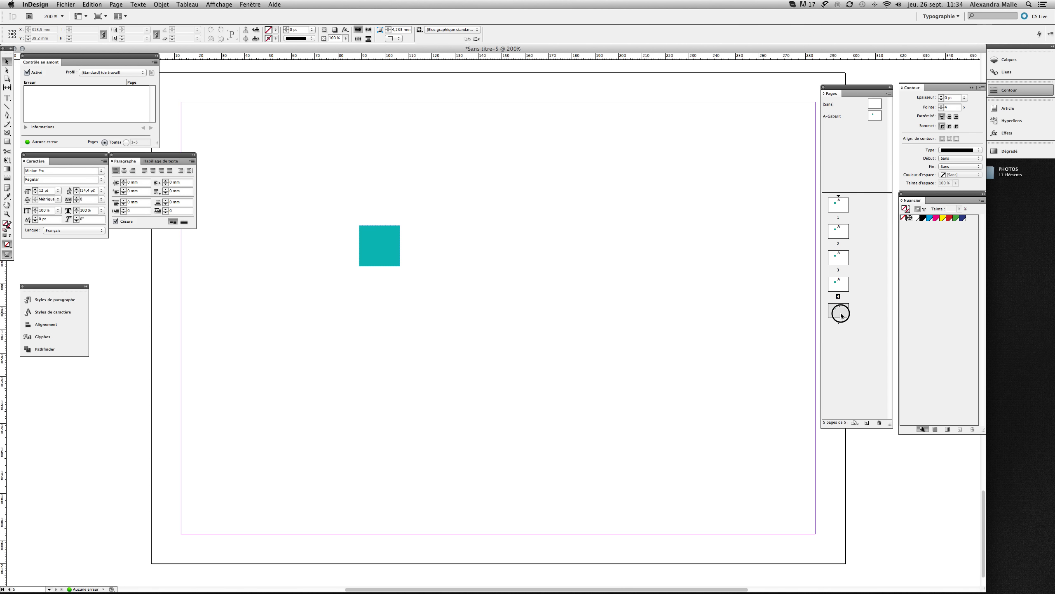
left_click(841, 207)
double_click(841, 207)
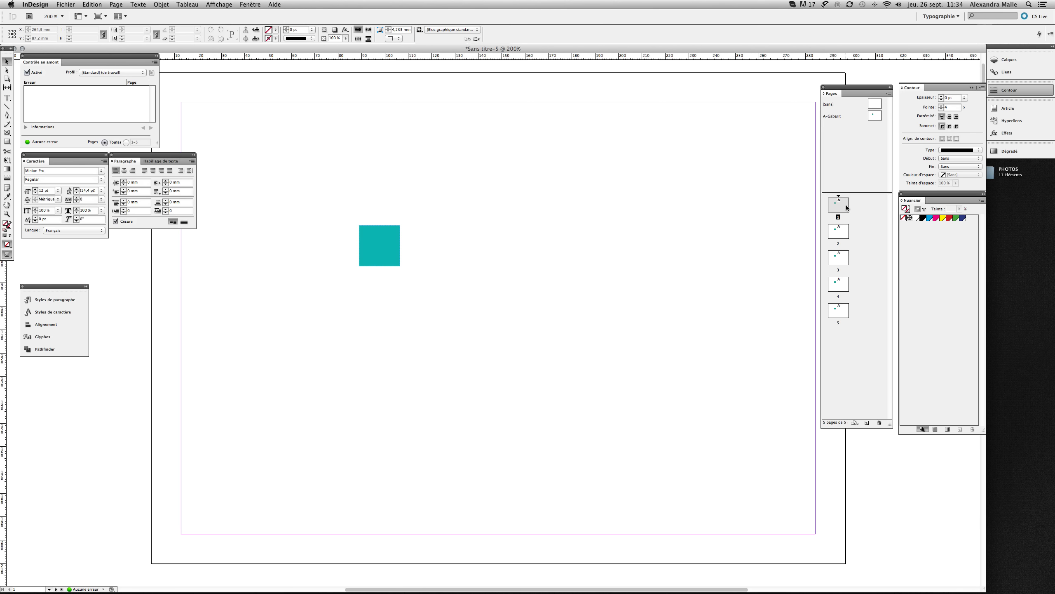
Try to select the teal master square on pages 1 and 2 with a selection rectangle.
left_click_drag(284, 172, 522, 420)
left_click_drag(315, 183, 531, 422)
left_click_drag(316, 157, 518, 412)
left_click(838, 230)
left_click(376, 182)
left_click_drag(377, 183, 548, 398)
left_click_drag(434, 213, 535, 219)
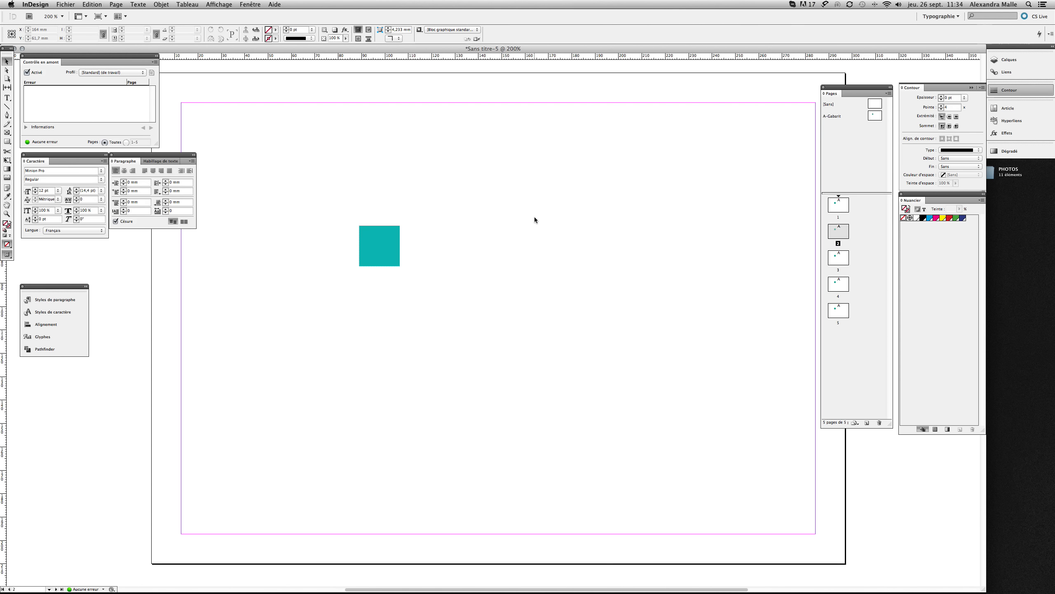
Release all master items on page 2 and delete the teal square from that page.
double_click(838, 233)
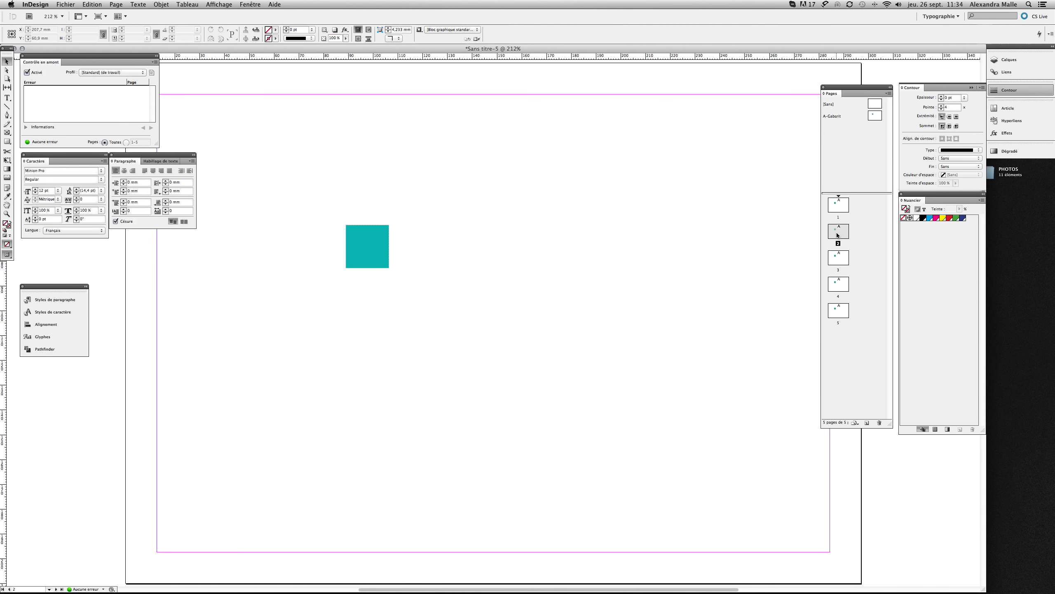
right_click(838, 234)
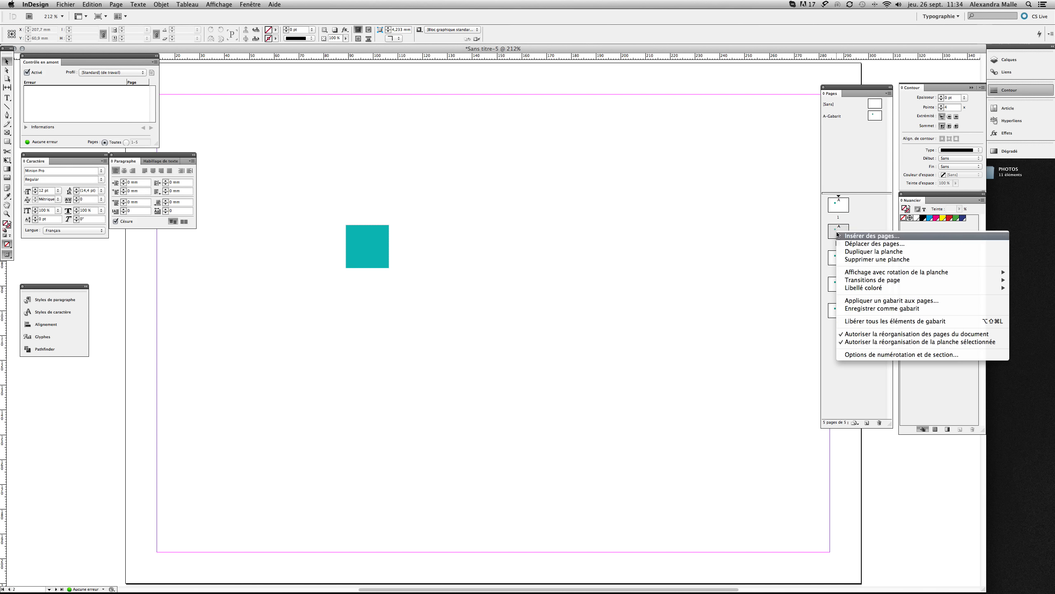
left_click(872, 322)
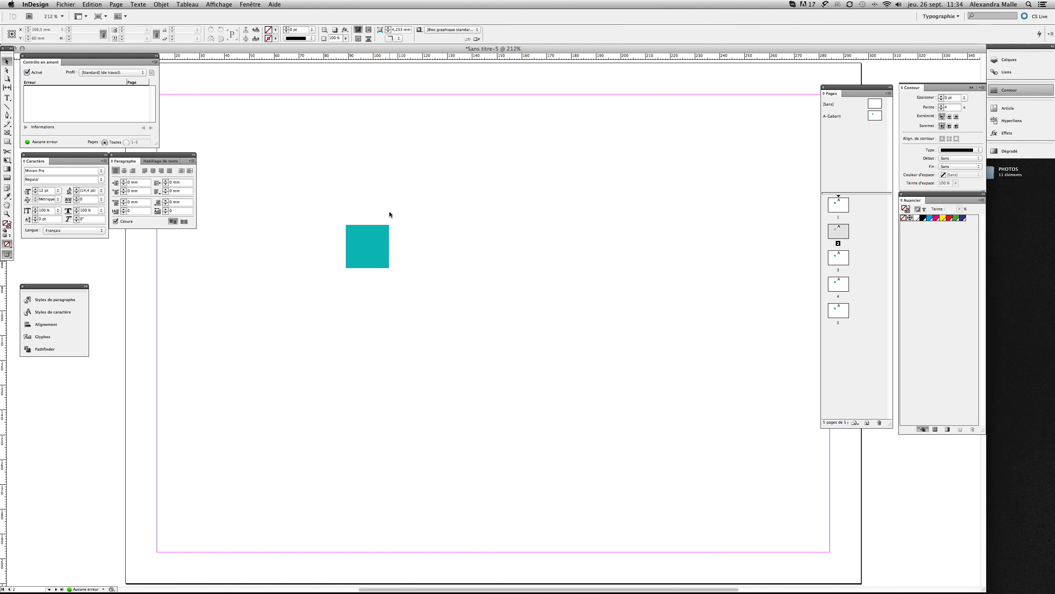
left_click_drag(366, 240, 355, 221)
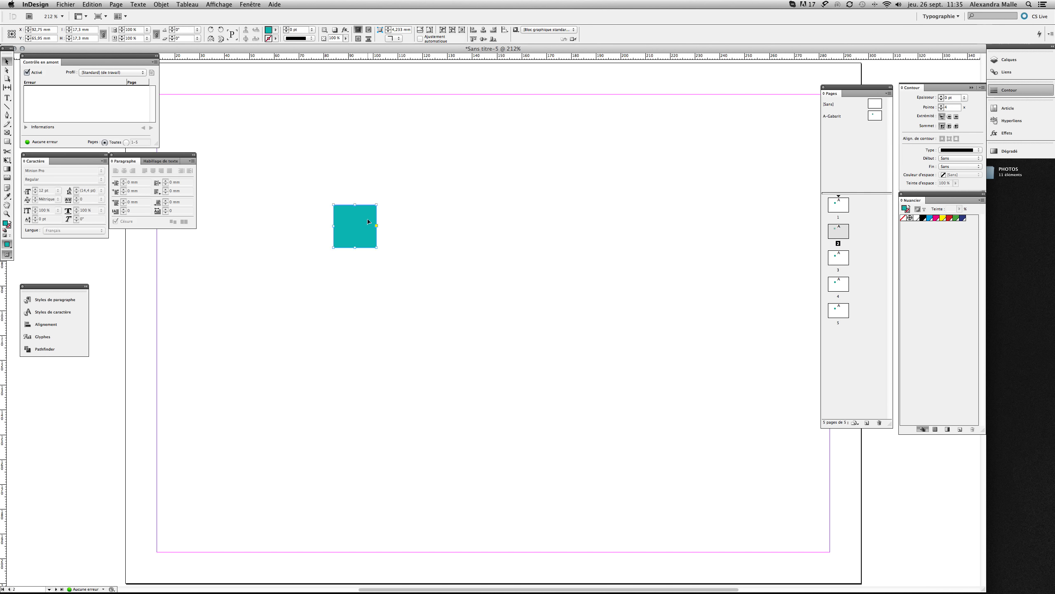
key("Delete")
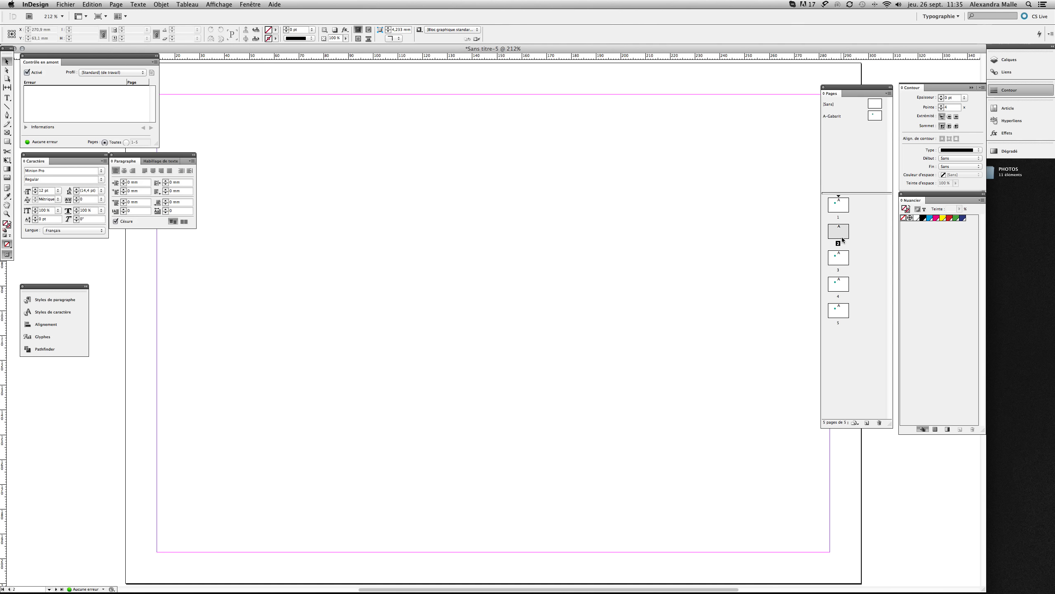
Draw a text frame about 41 by 27 mm below the teal square on the A-Gabarit master.
double_click(839, 207)
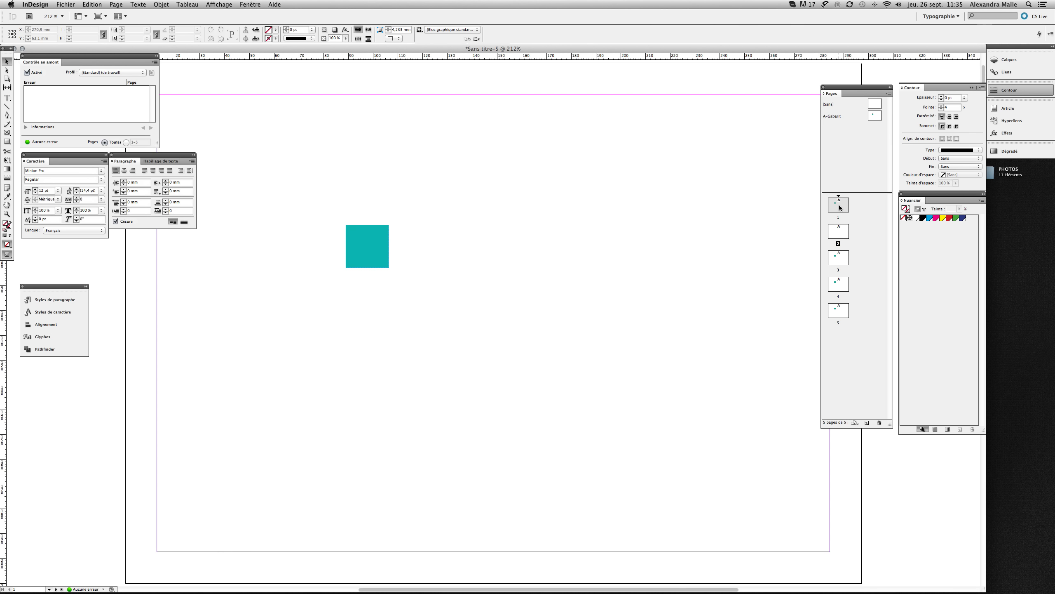
double_click(876, 116)
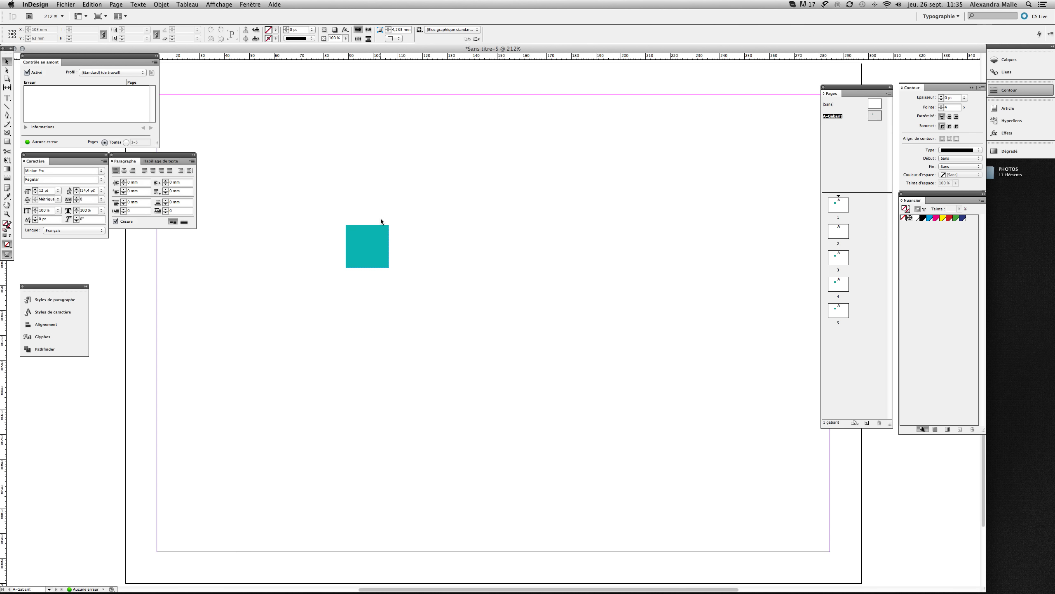
left_click(7, 99)
left_click_drag(293, 335, 395, 400)
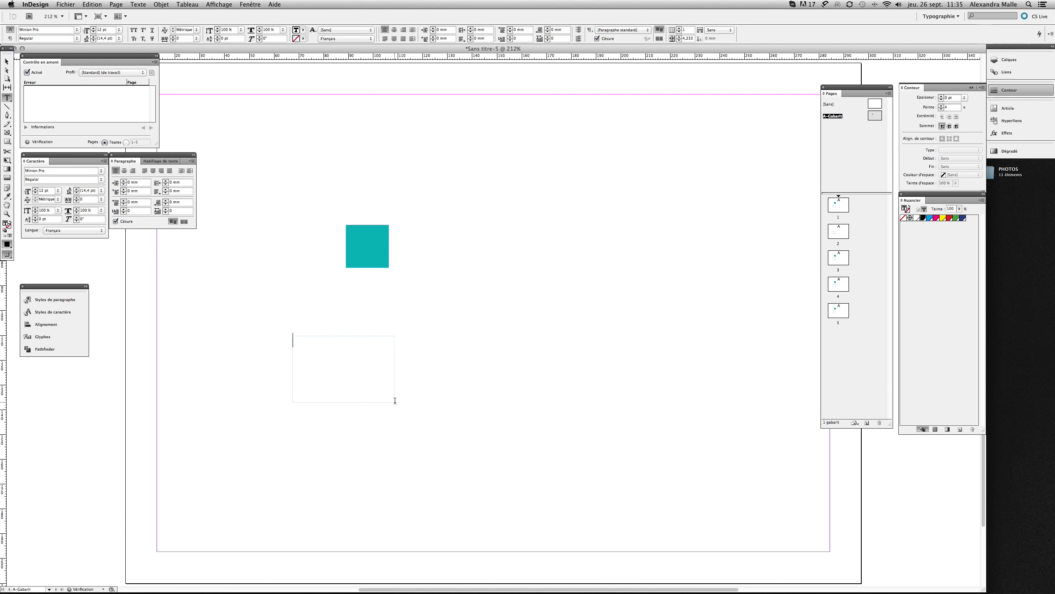
Format the text frame's text as Optima Regular, 60 pt, centred.
left_click(76, 31)
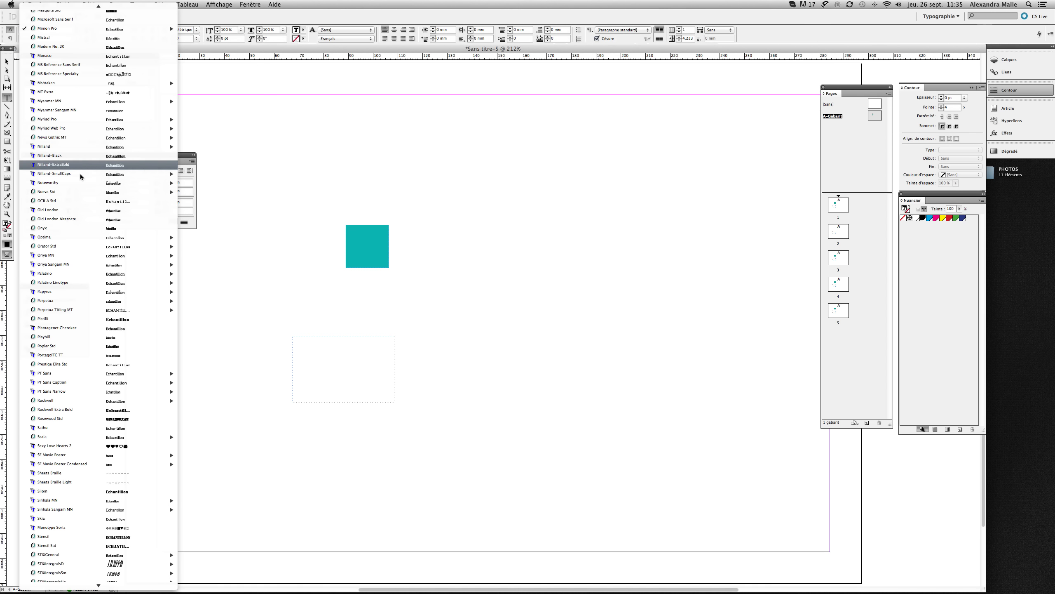
mouse_move(73, 238)
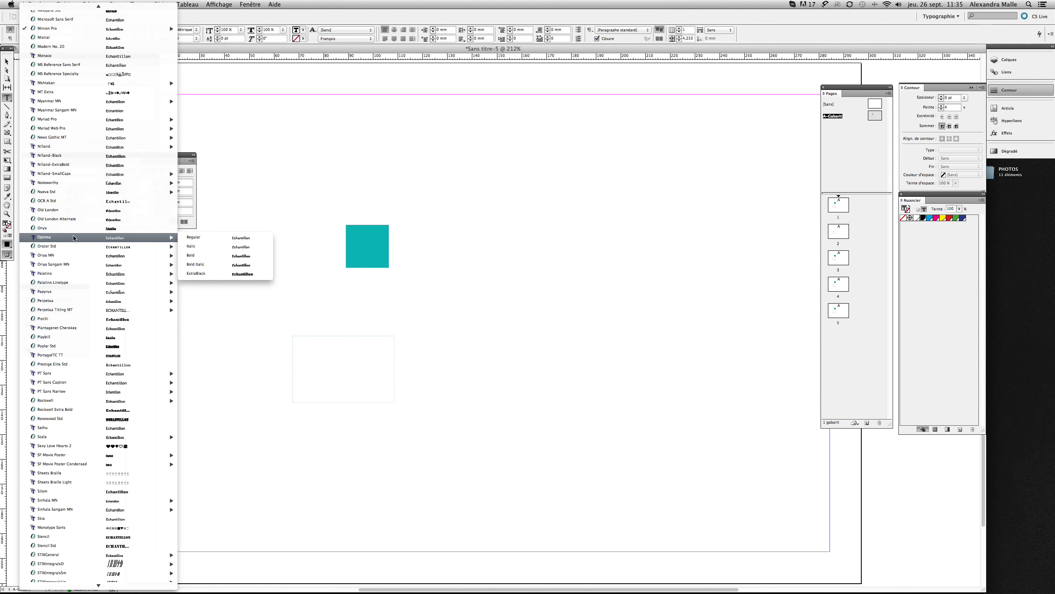
left_click(194, 237)
left_click(119, 30)
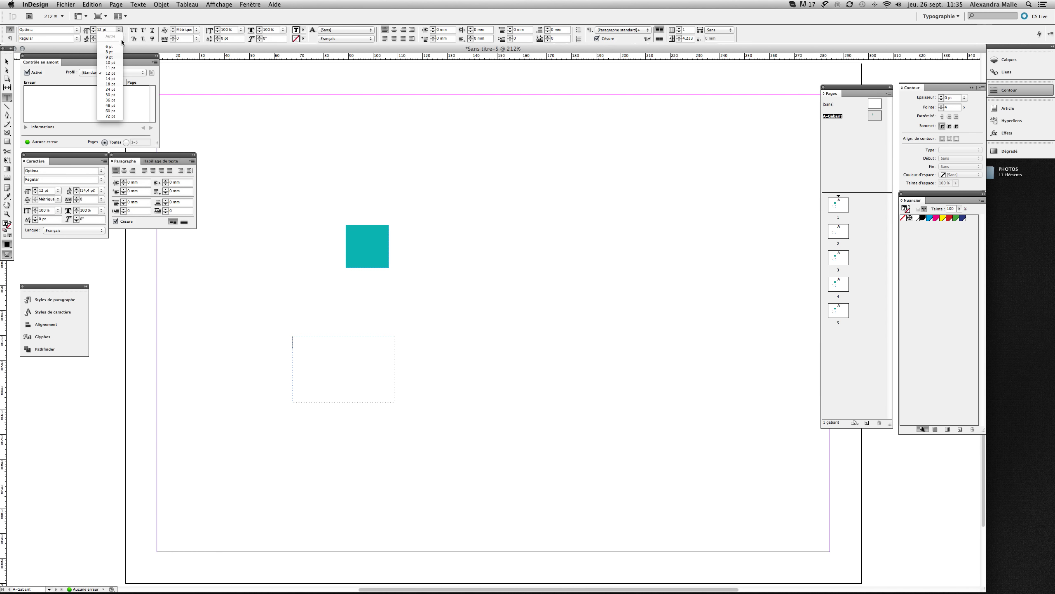
left_click(110, 111)
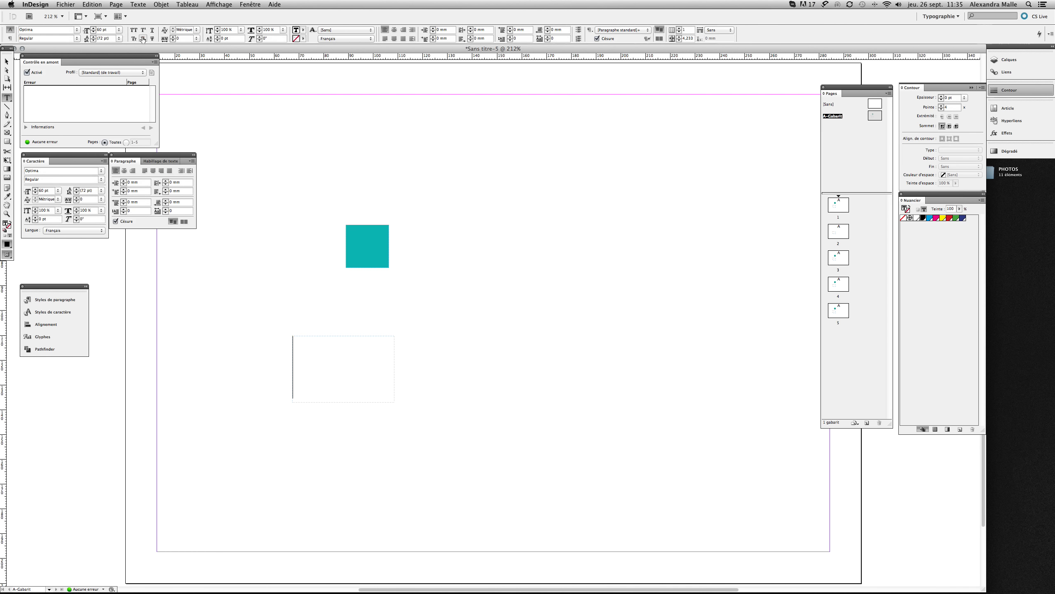
left_click(394, 29)
Insert the current page number marker (Numéro de page active) into the master's text frame.
left_click(138, 4)
mouse_move(232, 218)
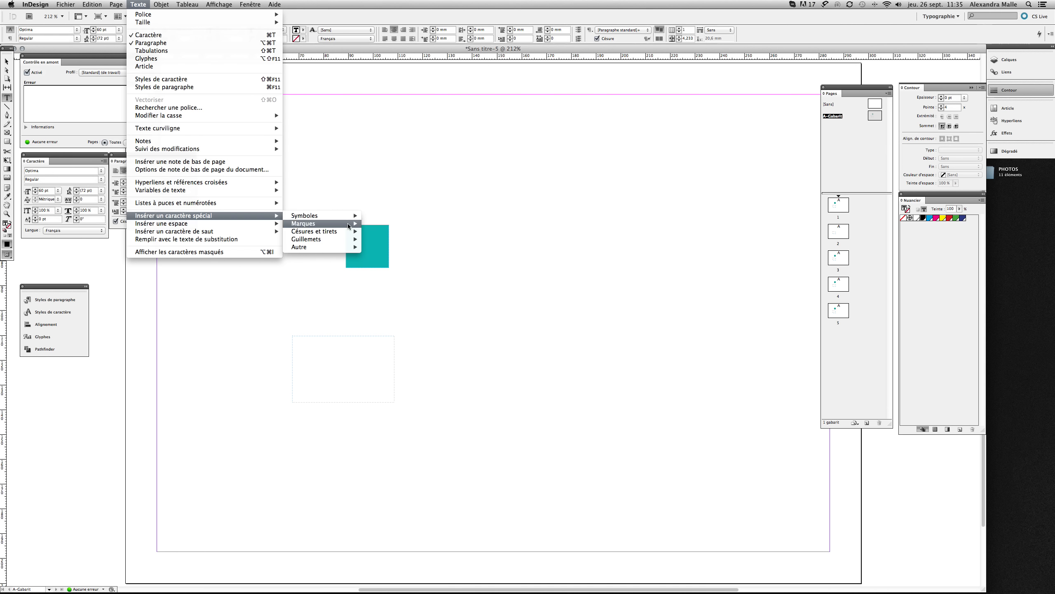
mouse_move(348, 225)
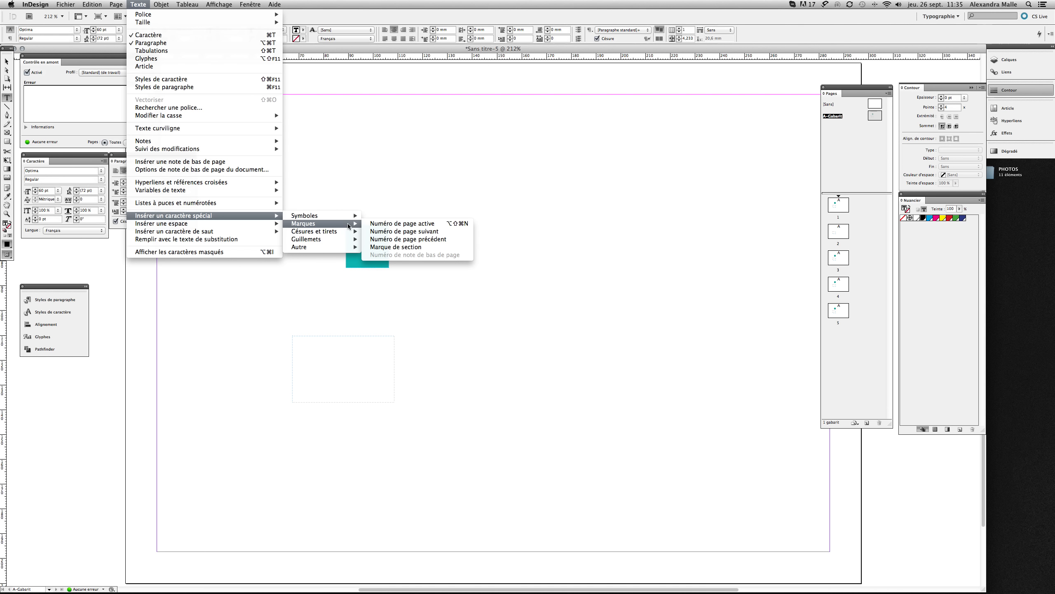
left_click(384, 227)
left_click_drag(363, 363, 318, 359)
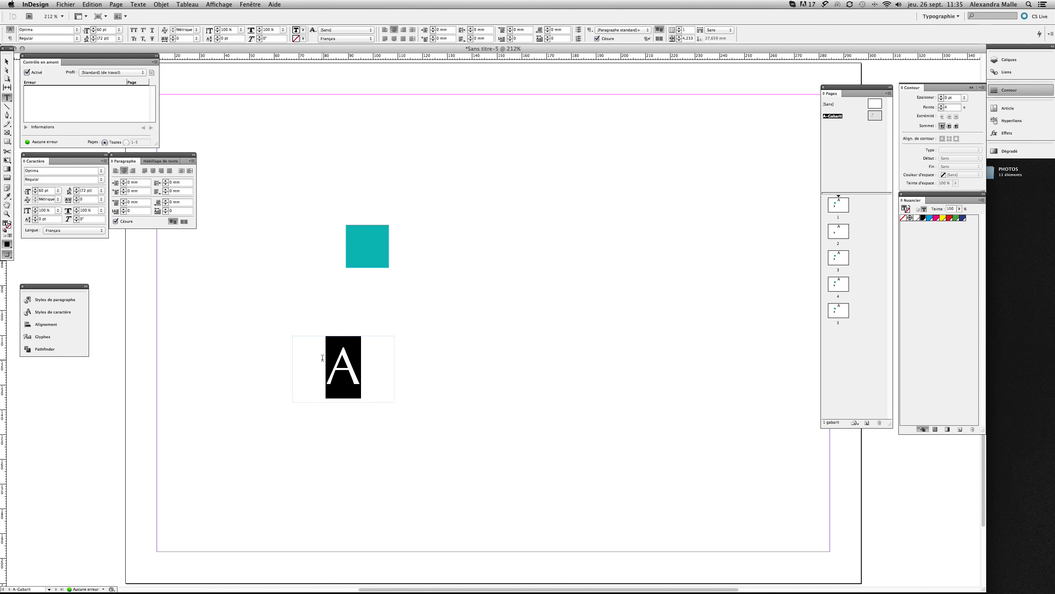
left_click_drag(322, 358, 362, 362)
key("Right")
Move the page number frame up beside the teal square's right side on the master and deselect it.
left_click(6, 61)
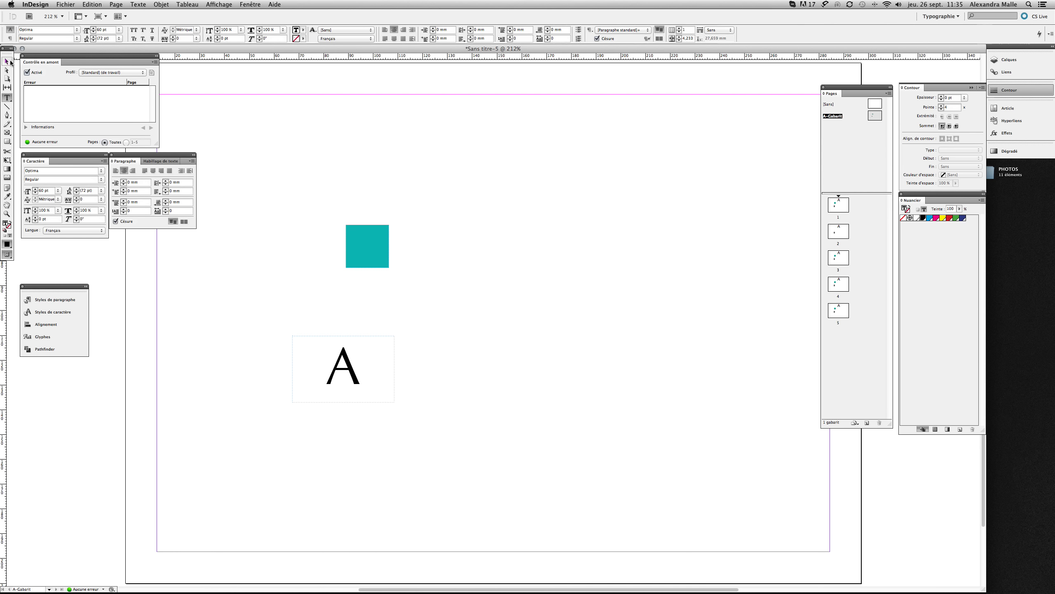
left_click_drag(341, 365, 425, 245)
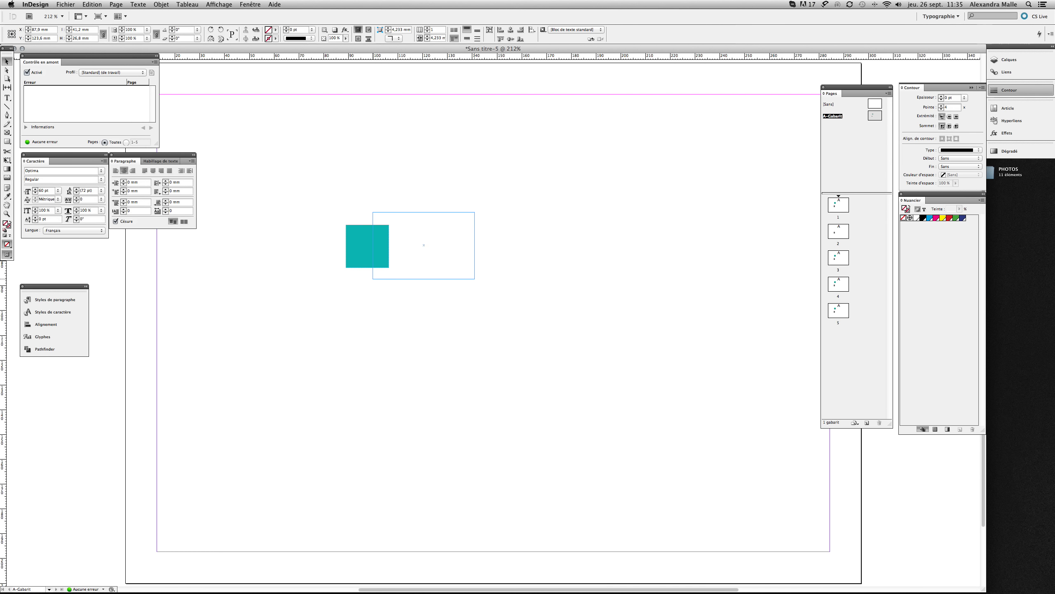
left_click(570, 271)
View pages 1 and 2 to check the automatic page number on each.
left_click(844, 204)
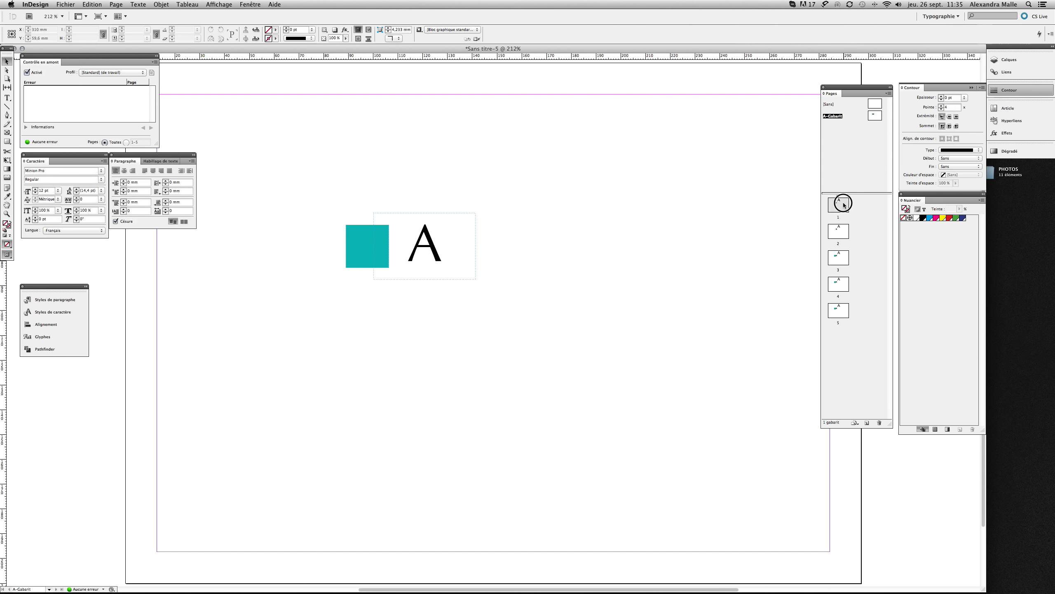
double_click(839, 232)
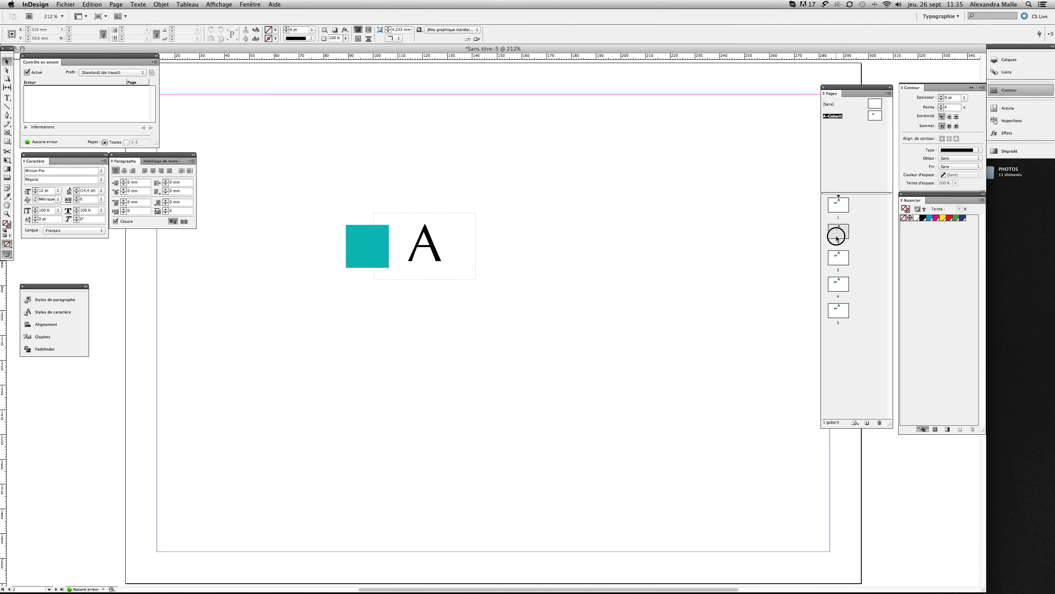
double_click(837, 212)
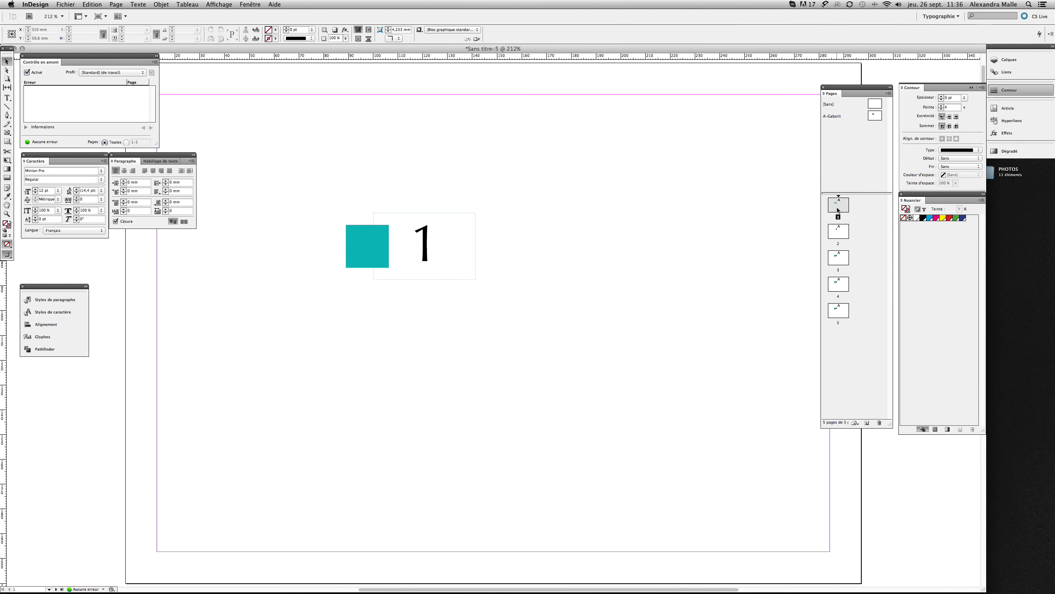
double_click(838, 234)
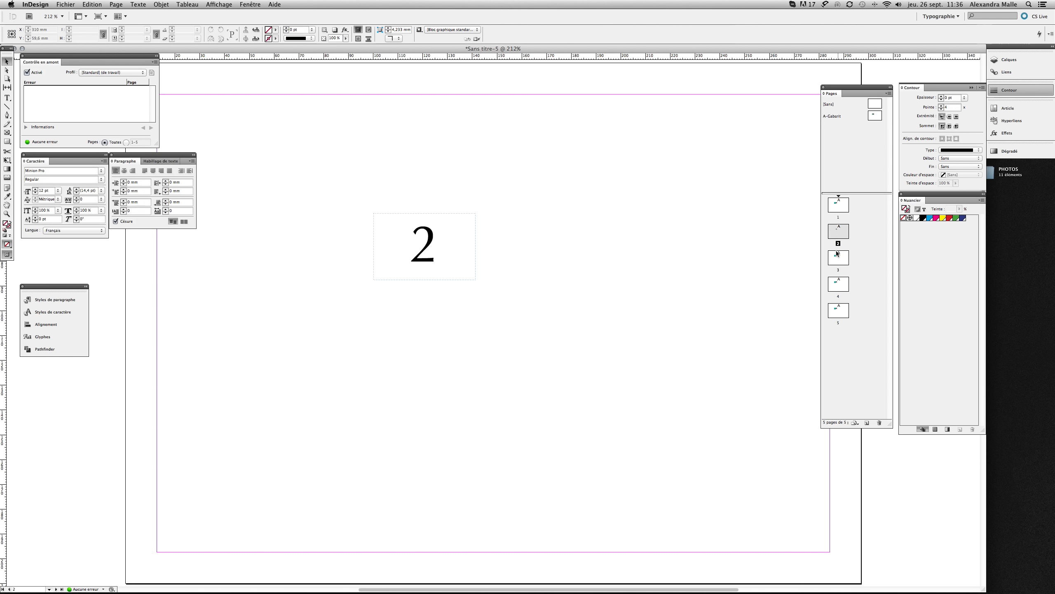
View pages 3, 4, 5, 2 and 1 to check the automatic page number and master items on each.
double_click(838, 258)
double_click(839, 284)
double_click(838, 308)
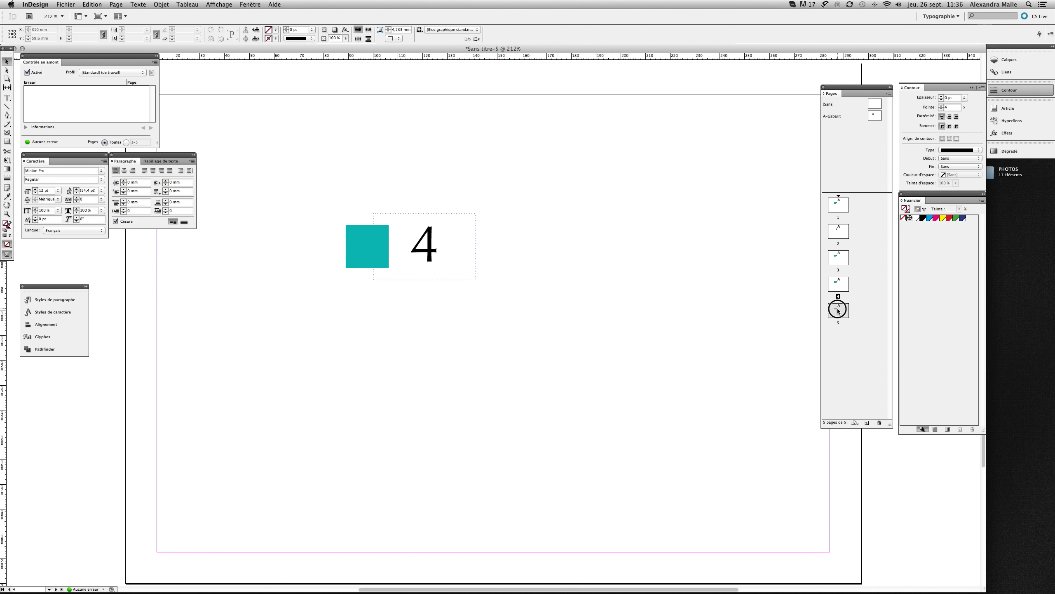
double_click(836, 233)
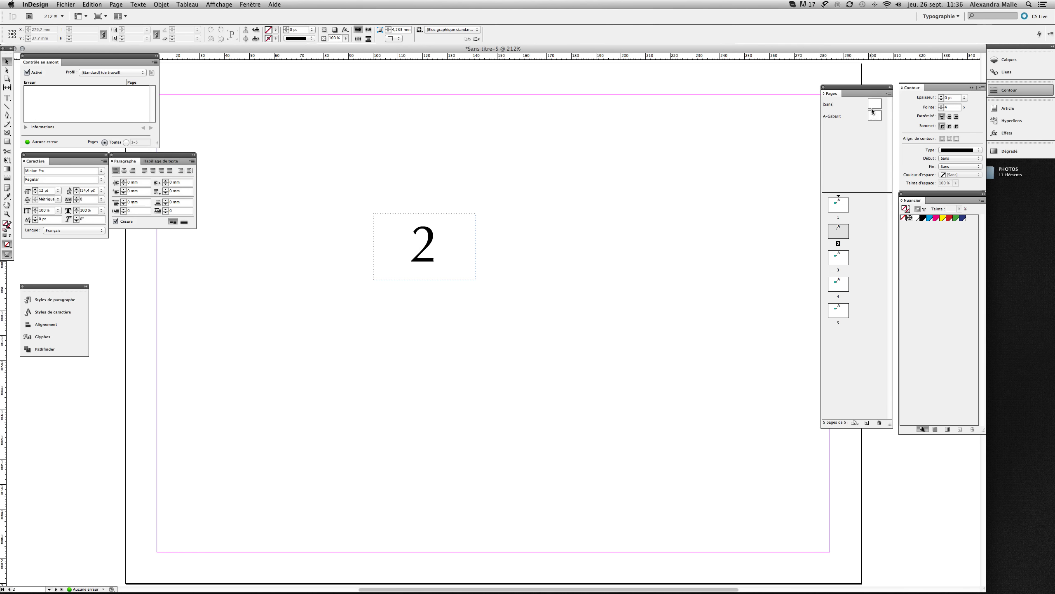
double_click(840, 205)
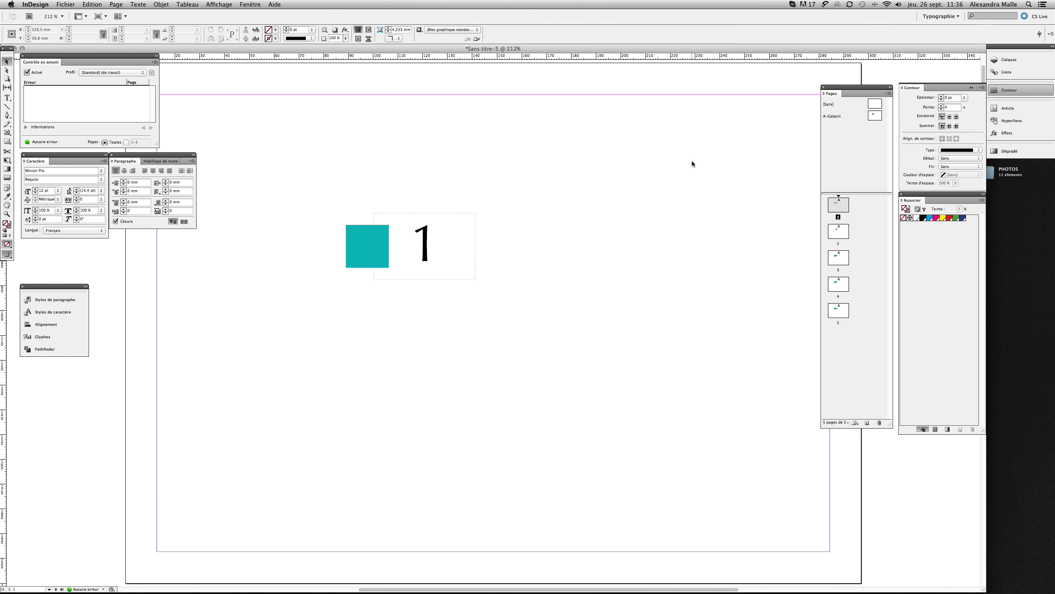
Apply the [Sans] master to page 1, restore A-Gabarit for comparison, and reapply [Sans].
left_click(871, 105)
left_click_drag(875, 104, 843, 208)
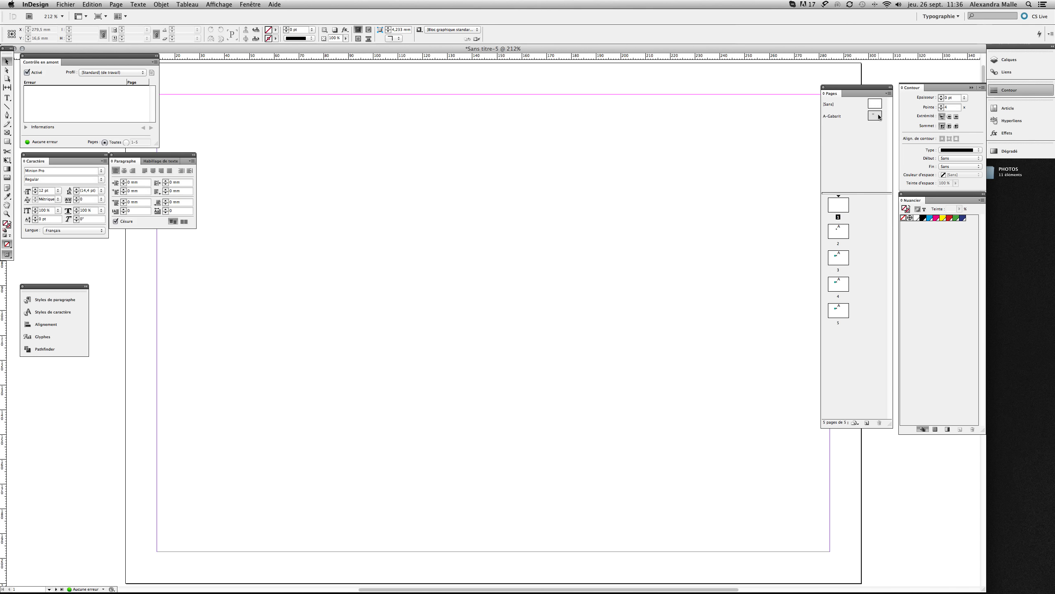
left_click_drag(879, 117, 843, 207)
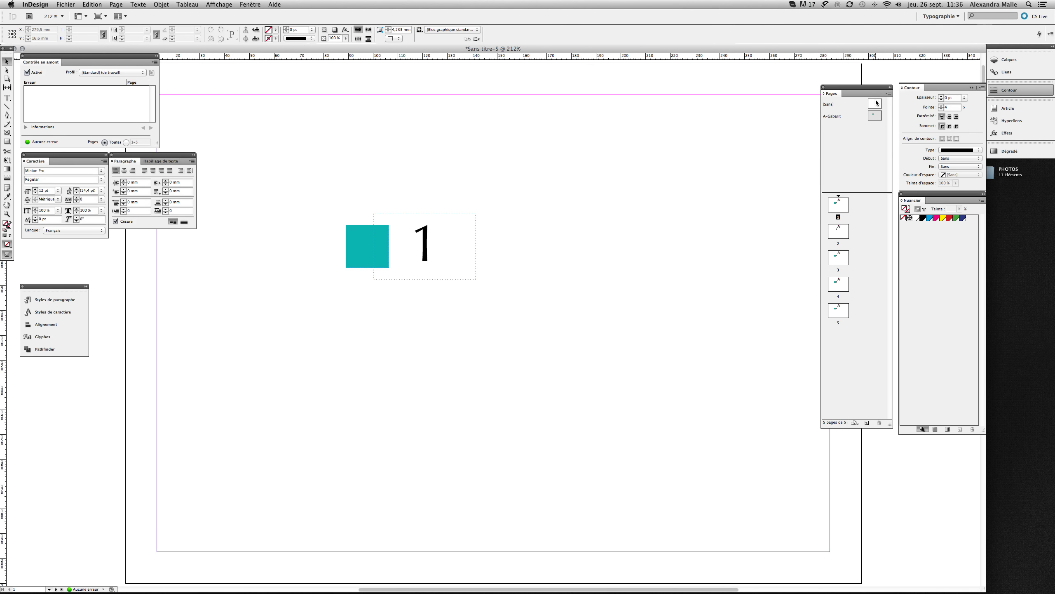
left_click_drag(876, 100, 838, 205)
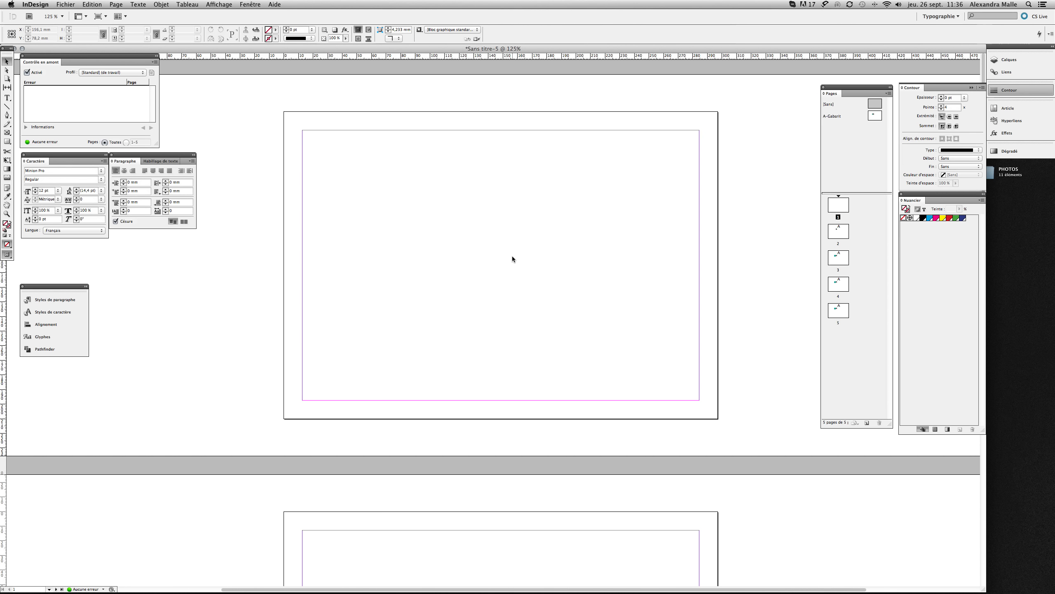
Delete the teal square and the page number frame from the A-Gabarit master.
double_click(876, 116)
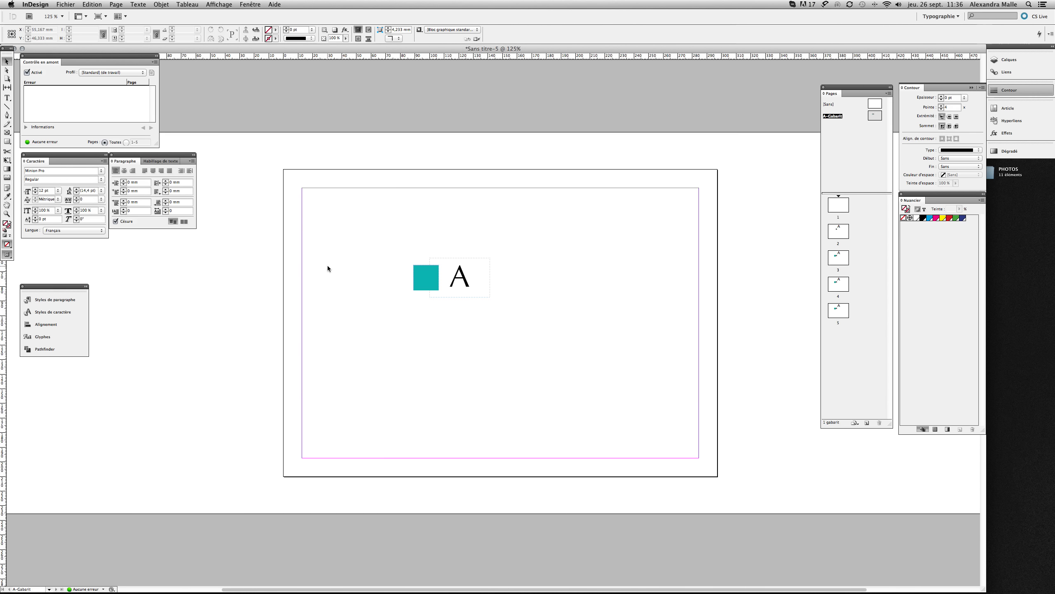
left_click_drag(353, 230, 524, 343)
key("Delete")
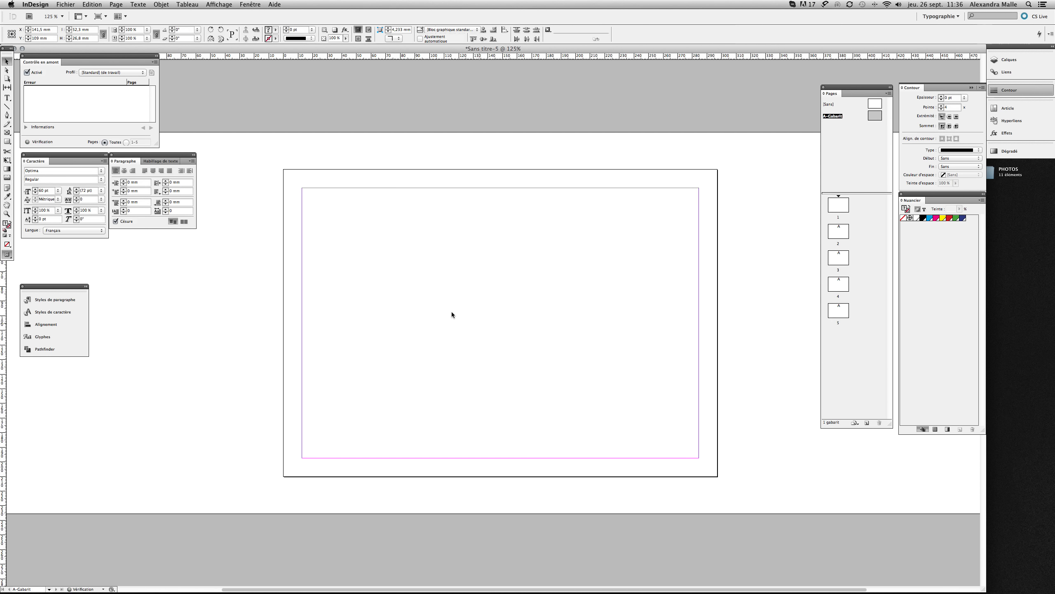
Set the A-Gabarit master's layout to 5 columns with a 2 mm gutter.
left_click(116, 5)
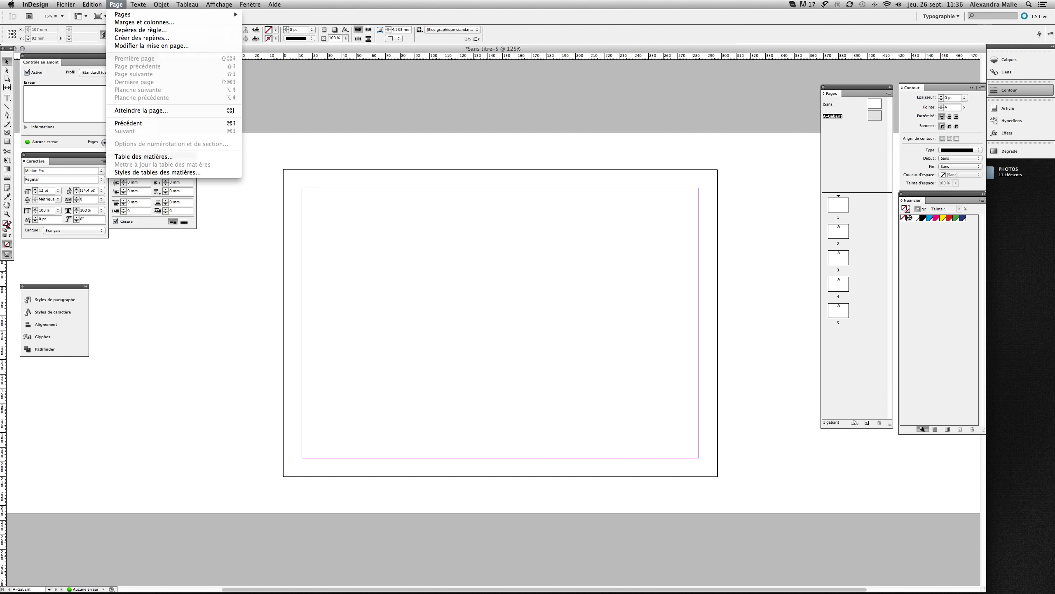
left_click(125, 31)
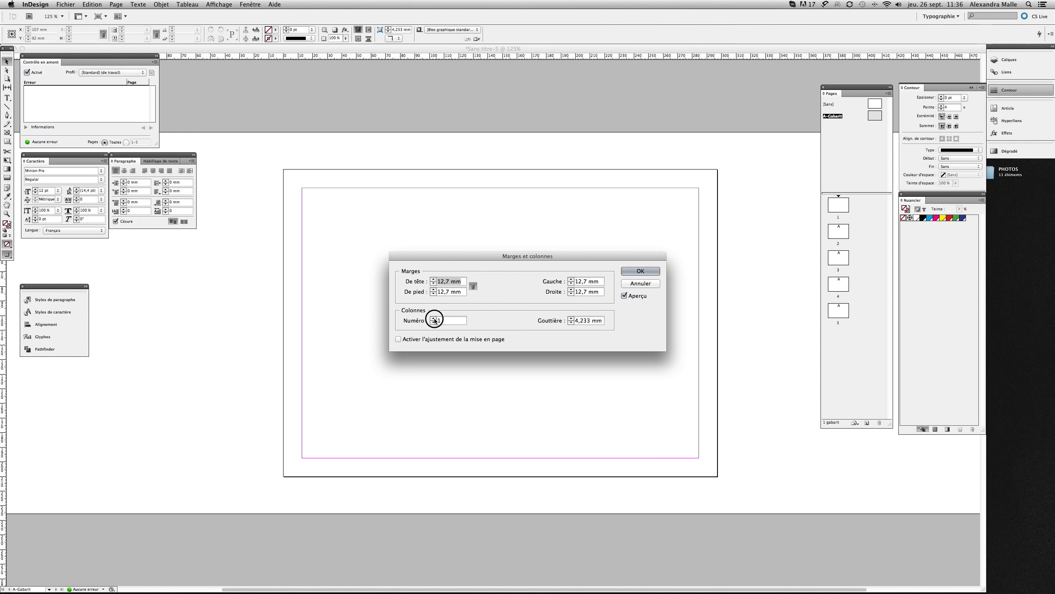
left_click(435, 319)
left_click(434, 318)
left_click(434, 318)
left_click(434, 319)
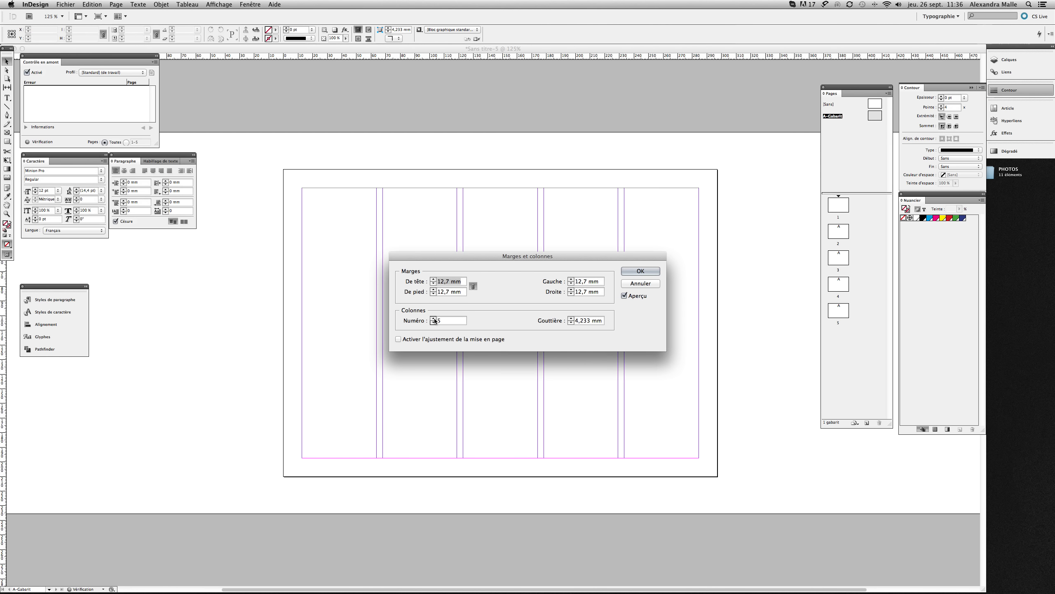
left_click(572, 324)
left_click(571, 323)
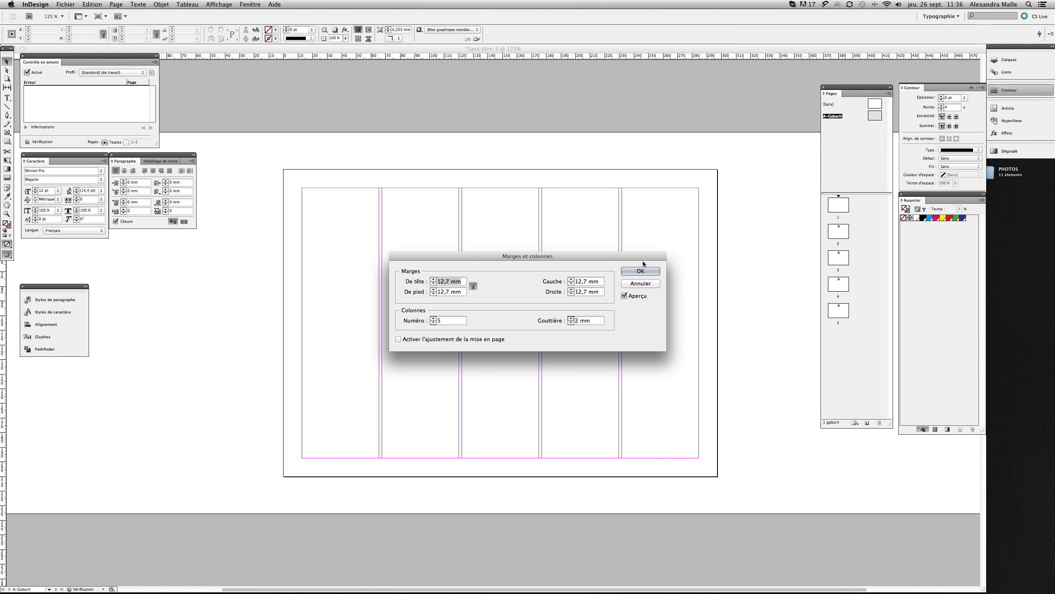
left_click(637, 272)
View pages 1 to 4 and return to page 2 to compare their column guides.
double_click(847, 201)
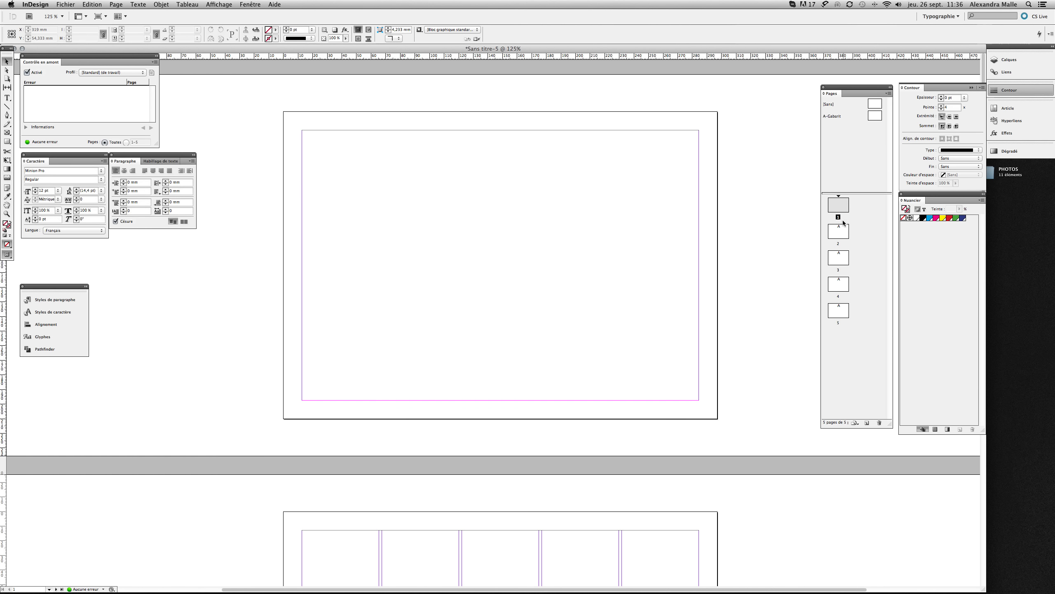
double_click(842, 233)
double_click(839, 259)
double_click(840, 286)
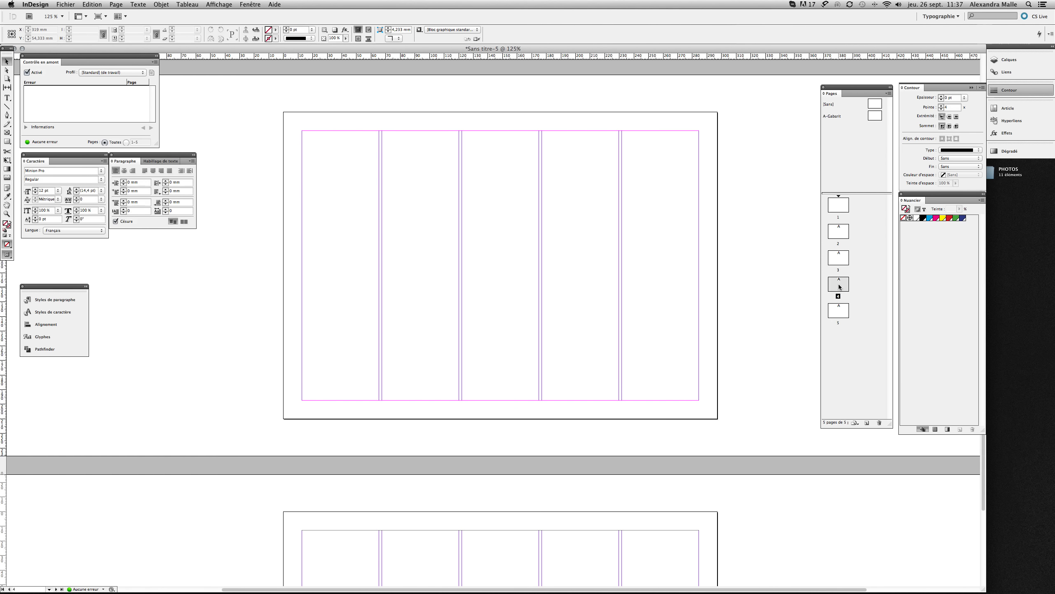
double_click(842, 236)
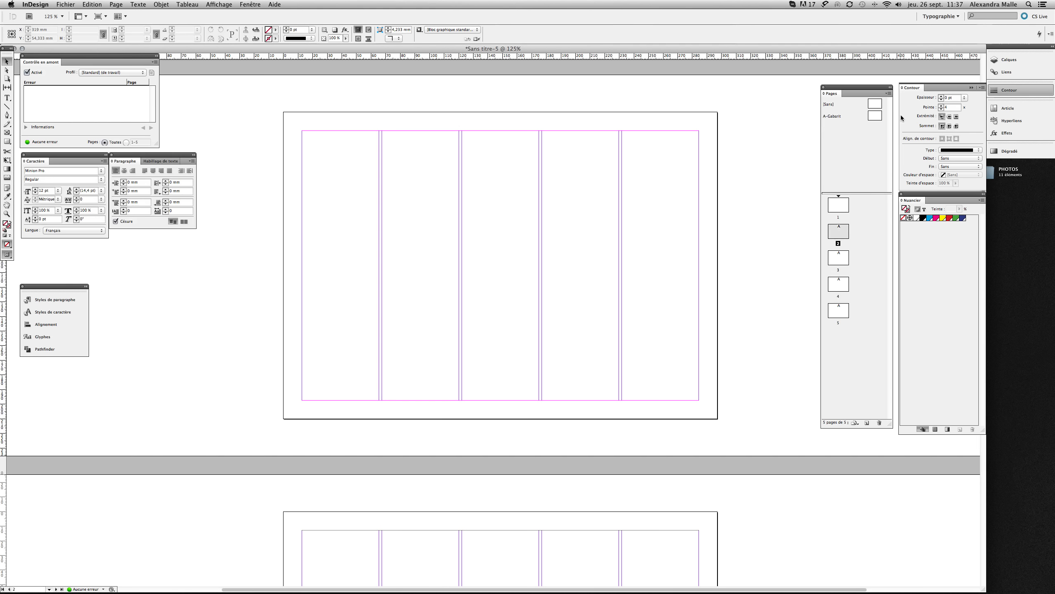
Create a new one-page master with prefix B, named Gabarit and based on [Sans].
left_click(888, 94)
left_click(801, 110)
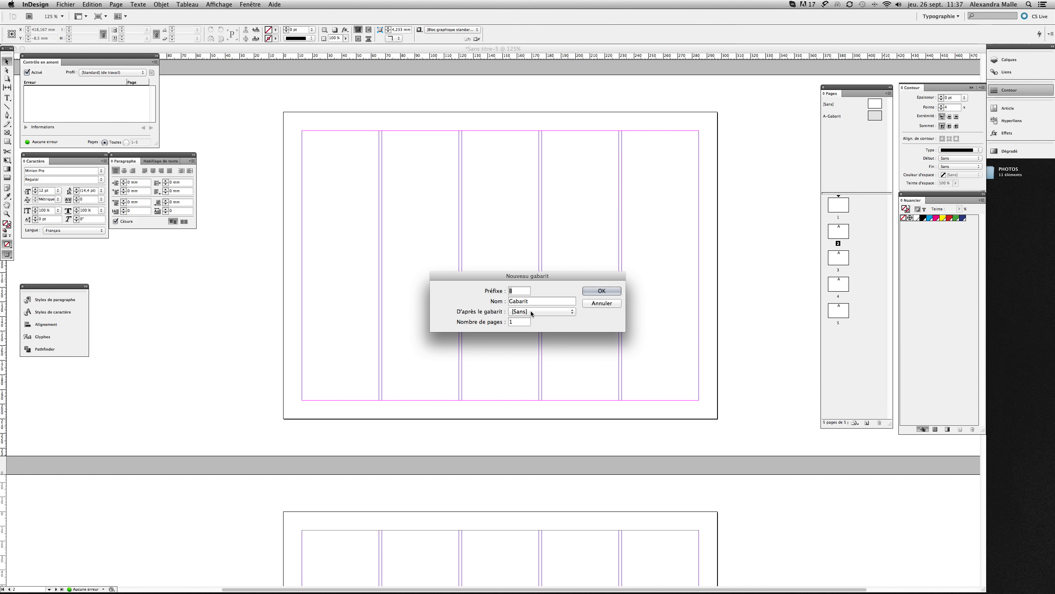
left_click(600, 292)
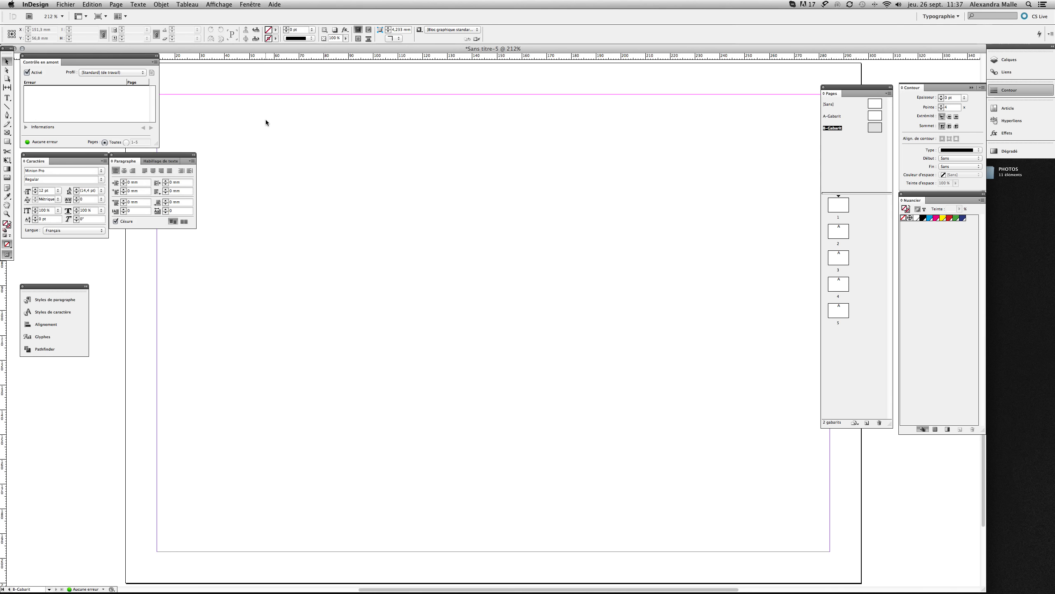
Set the B-Gabarit master's layout to 8 columns with a 2 mm gutter.
left_click(118, 6)
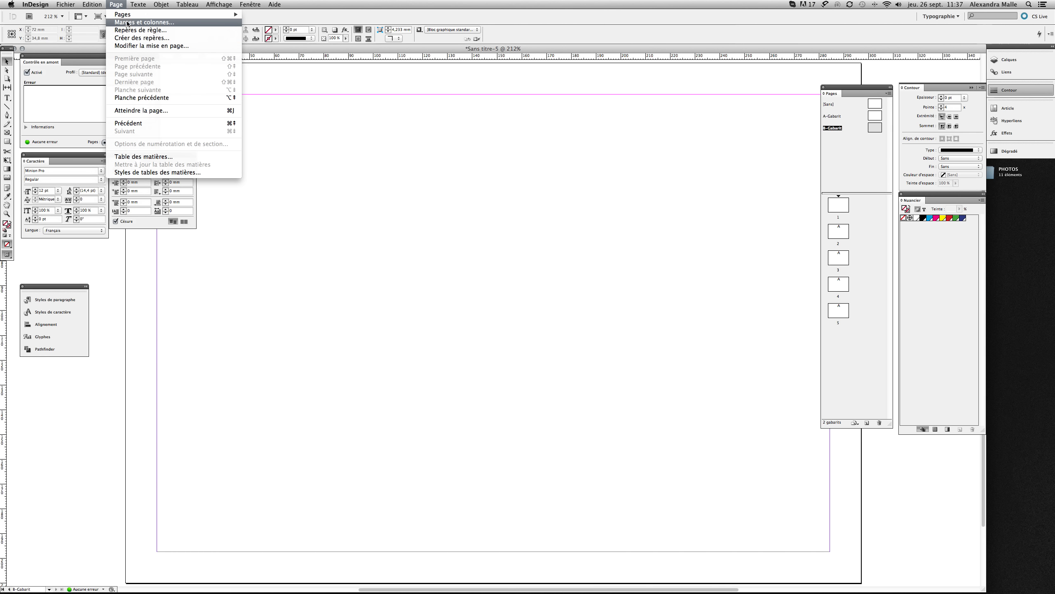
left_click(127, 23)
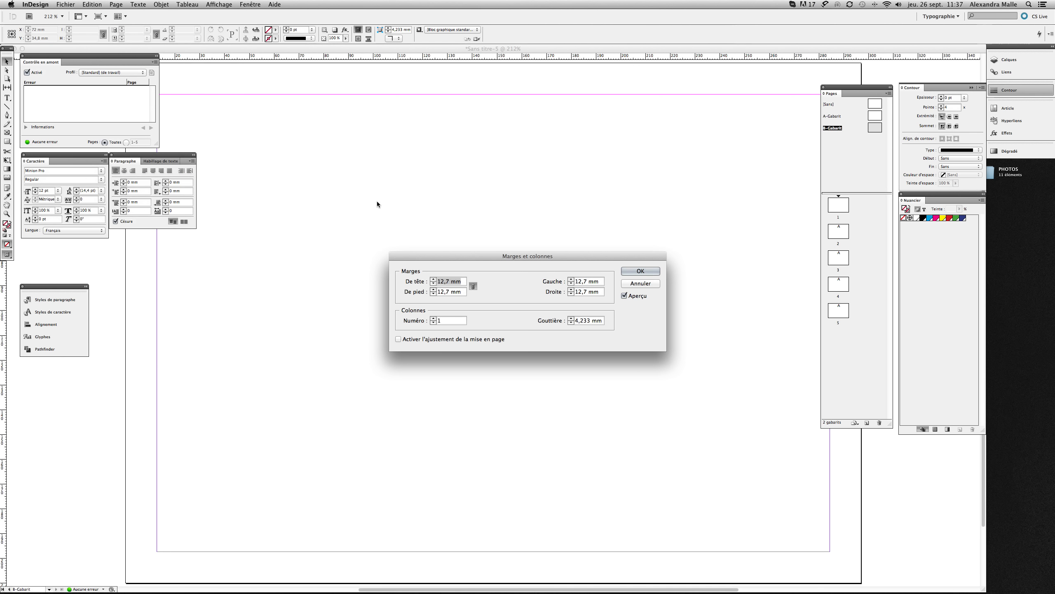
left_click(433, 321)
left_click(433, 319)
left_click(434, 318)
left_click(434, 318)
left_click(433, 319)
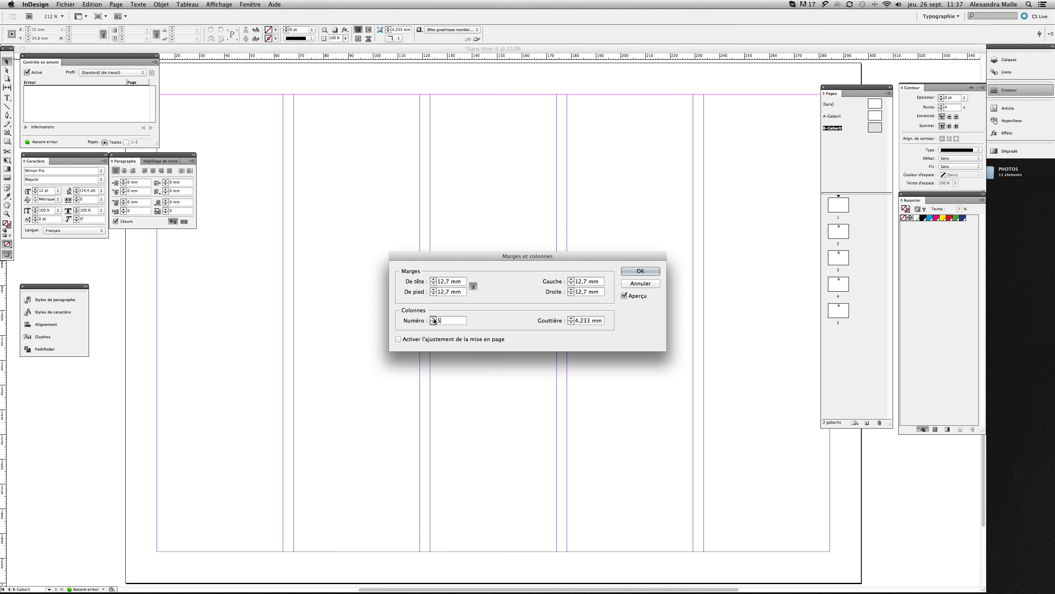
left_click(433, 318)
left_click(434, 319)
left_click(433, 318)
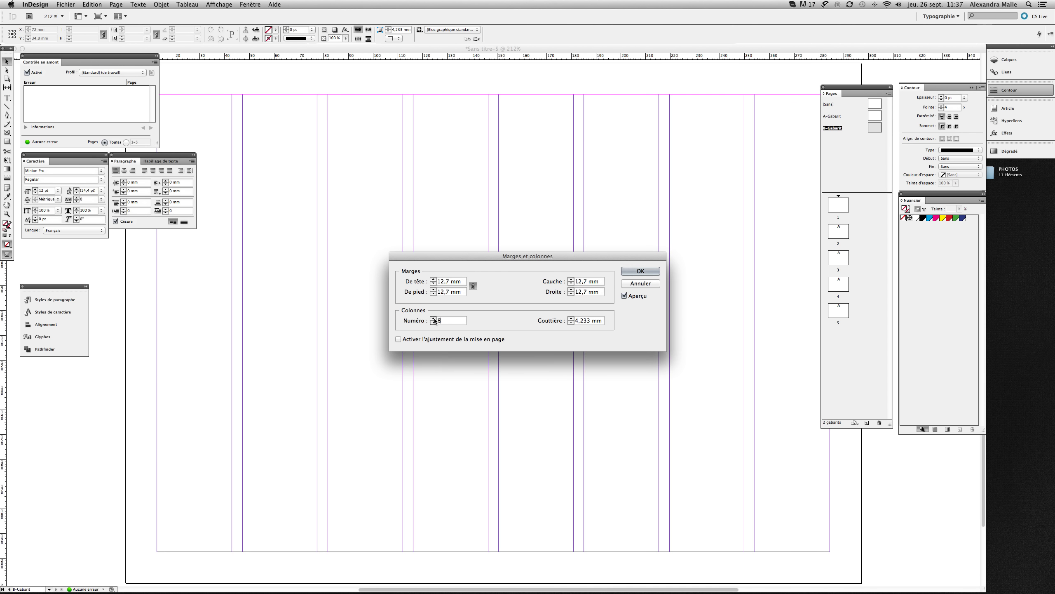
left_click(568, 323)
left_click(570, 324)
left_click(571, 324)
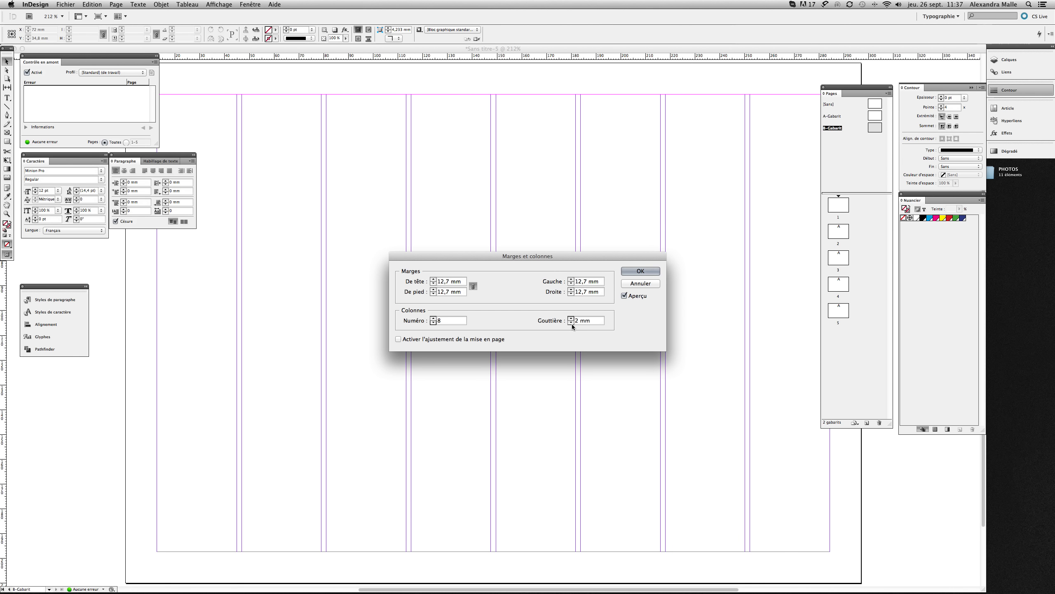
left_click(635, 271)
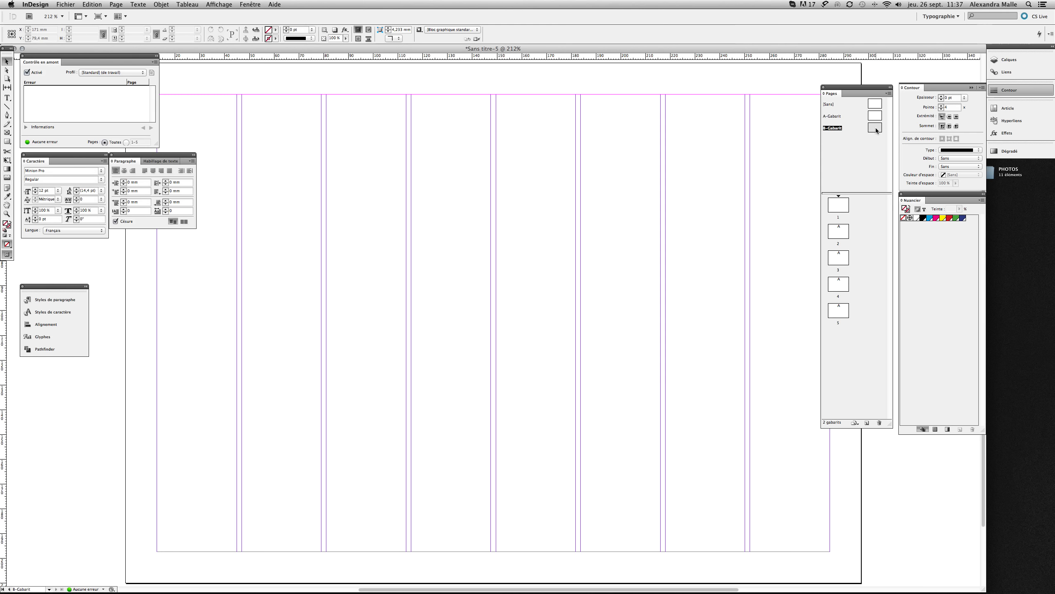
Apply the B-Gabarit master to page 3.
left_click_drag(875, 128, 839, 257)
left_click(843, 232)
Examine pages 1 to 5 to compare the column grids given by their assigned masters.
double_click(839, 206)
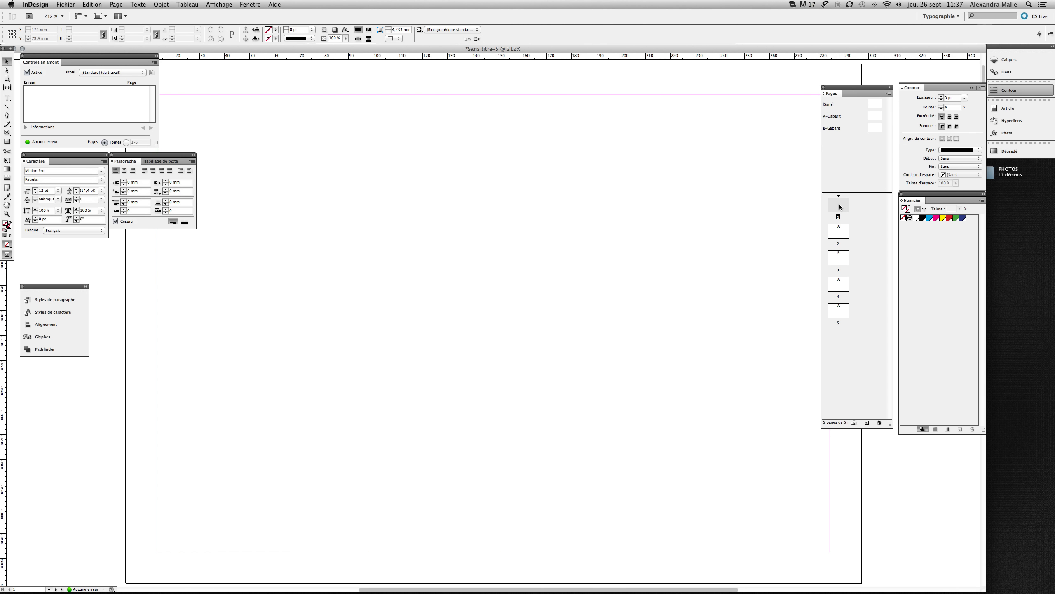
double_click(839, 229)
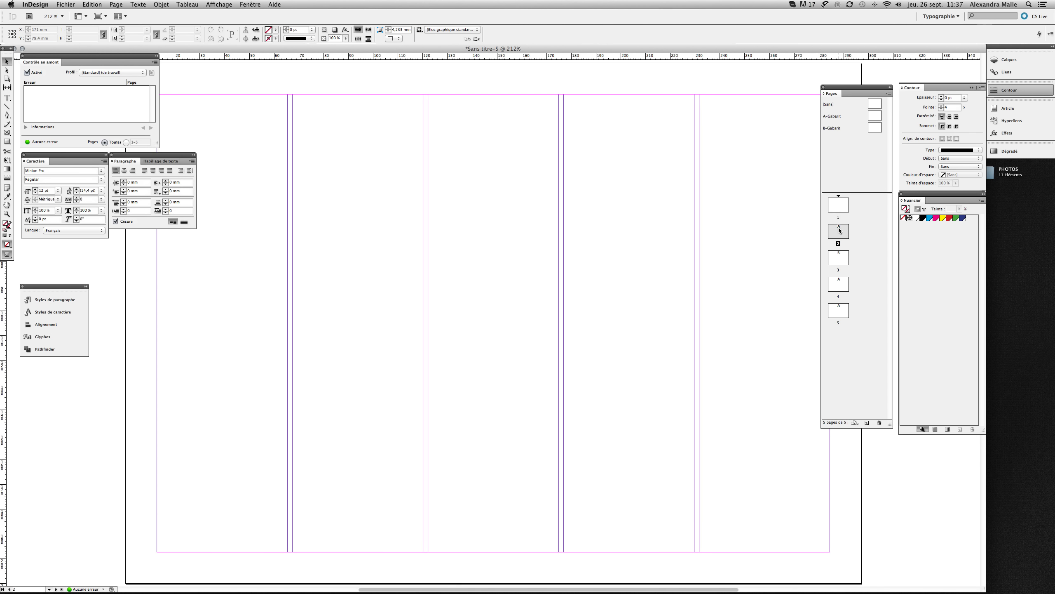
double_click(839, 259)
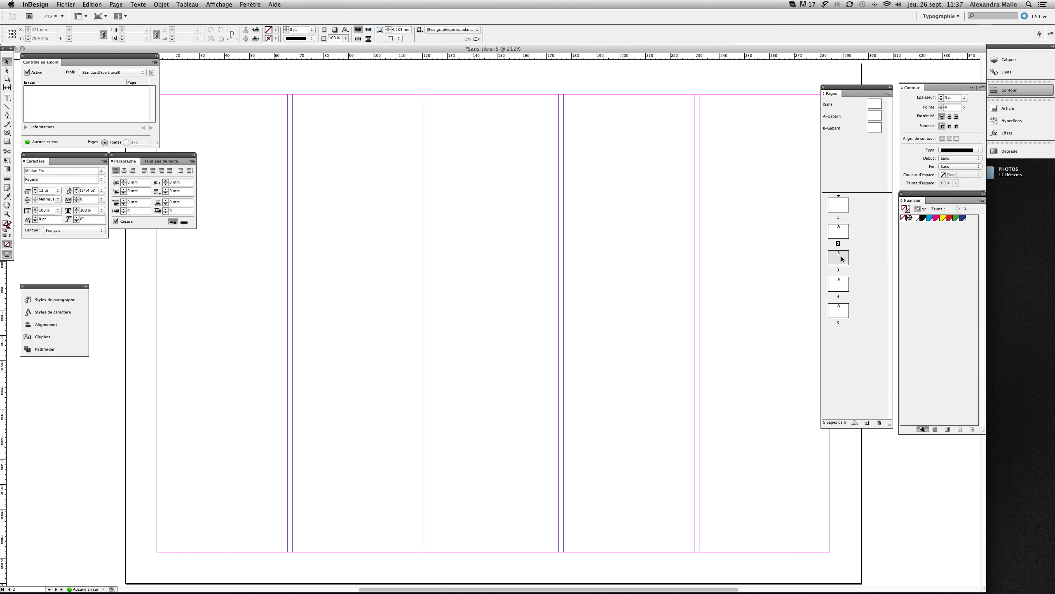
double_click(842, 287)
double_click(841, 308)
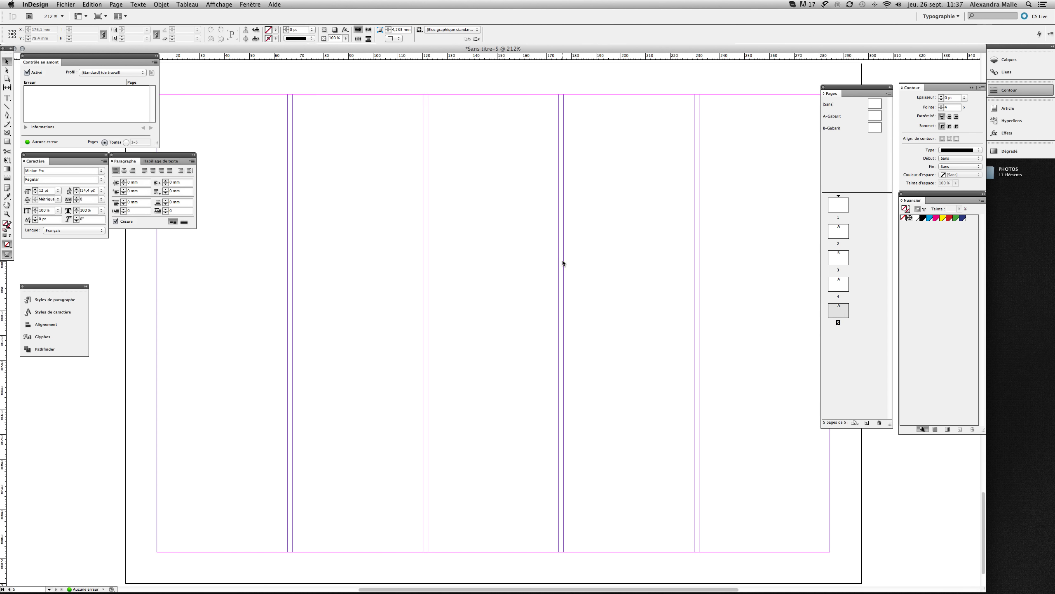
key("super+minus")
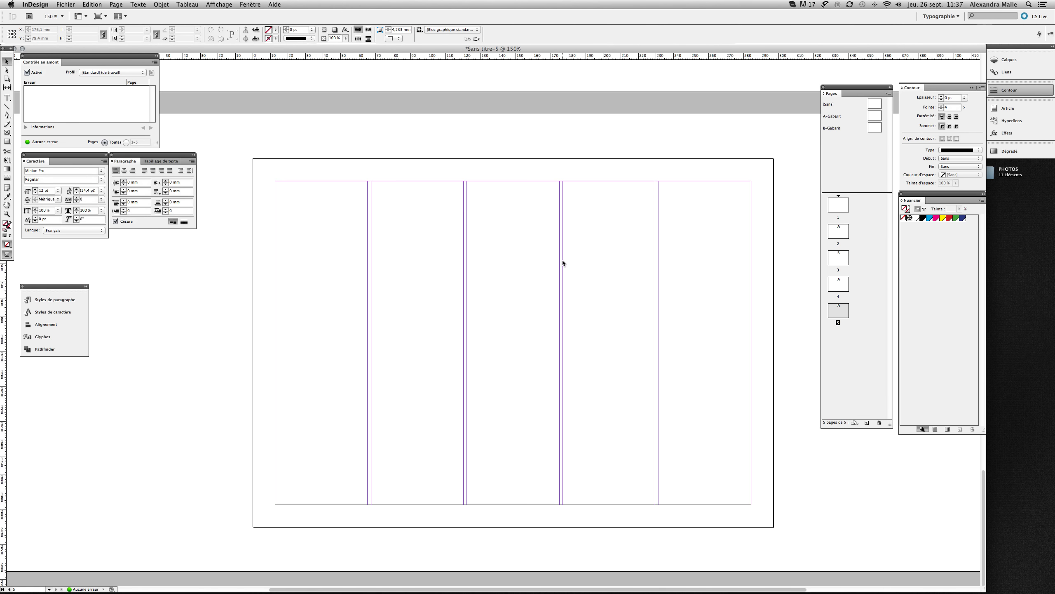
scroll(563, 262, "up", 10)
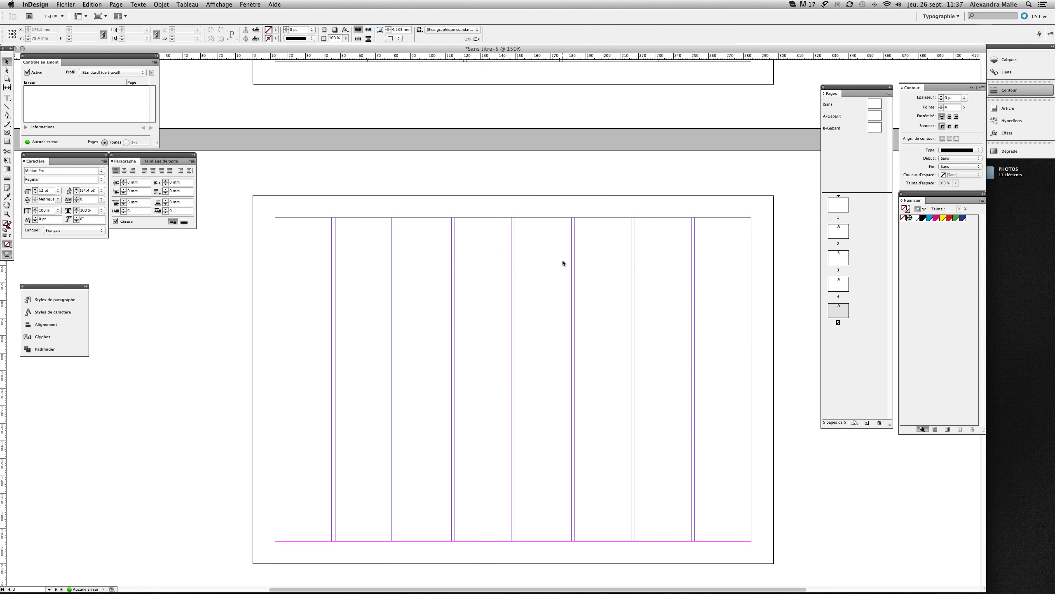
scroll(563, 263, "down", 8)
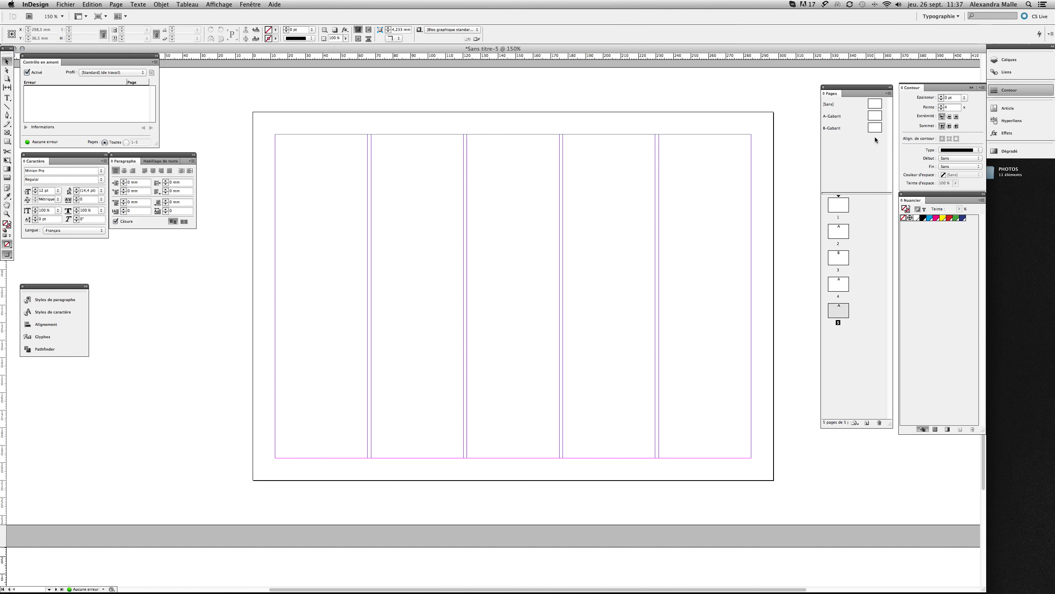
Add a horizontal ruler guide at about 38 mm on the A-Gabarit master and check for it on pages 2, 3 and 4.
double_click(875, 117)
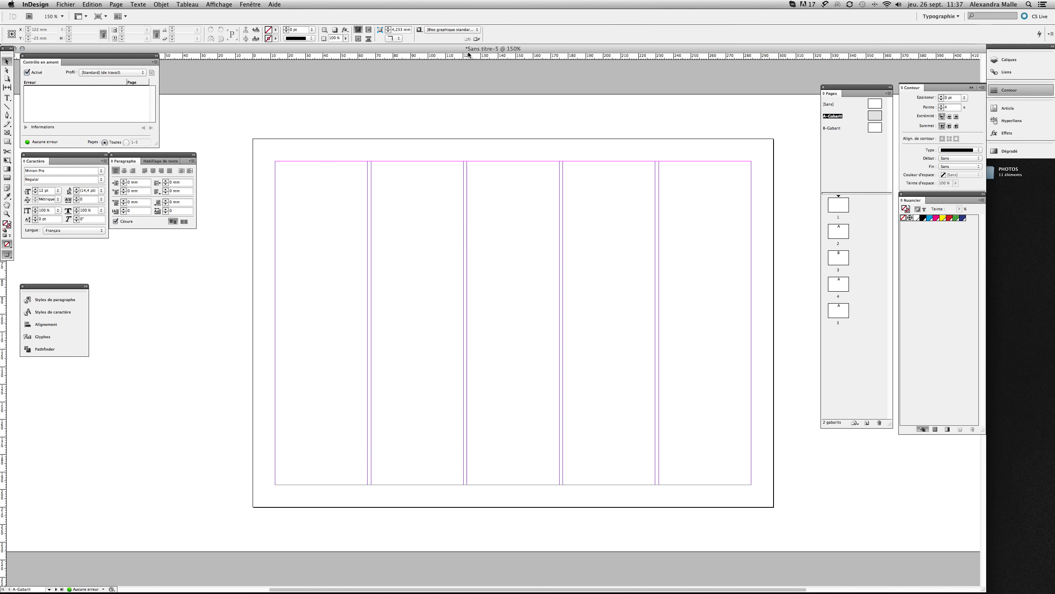
left_click_drag(469, 54, 489, 205)
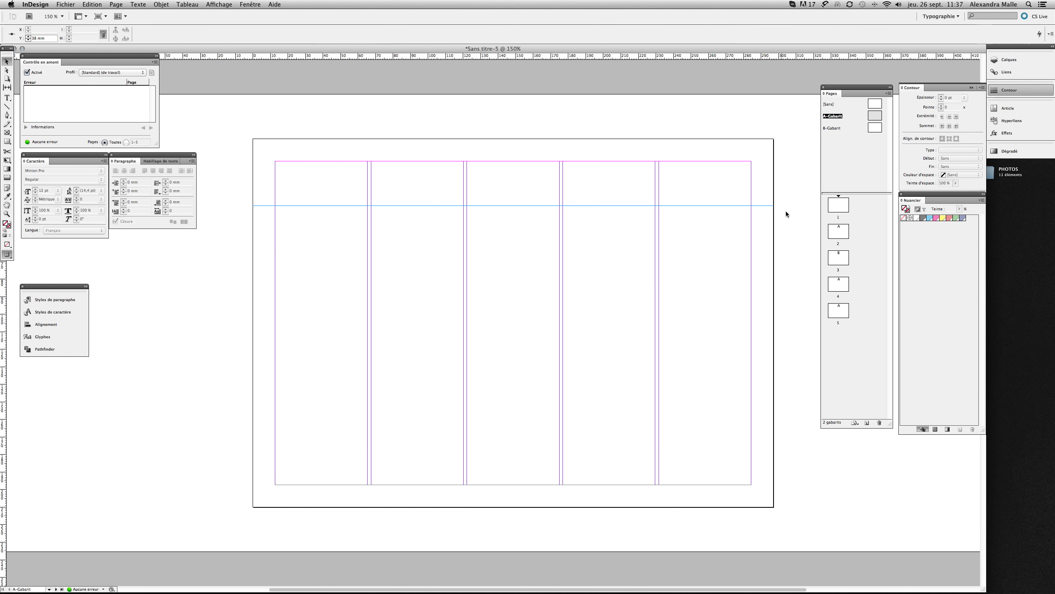
double_click(833, 230)
double_click(837, 259)
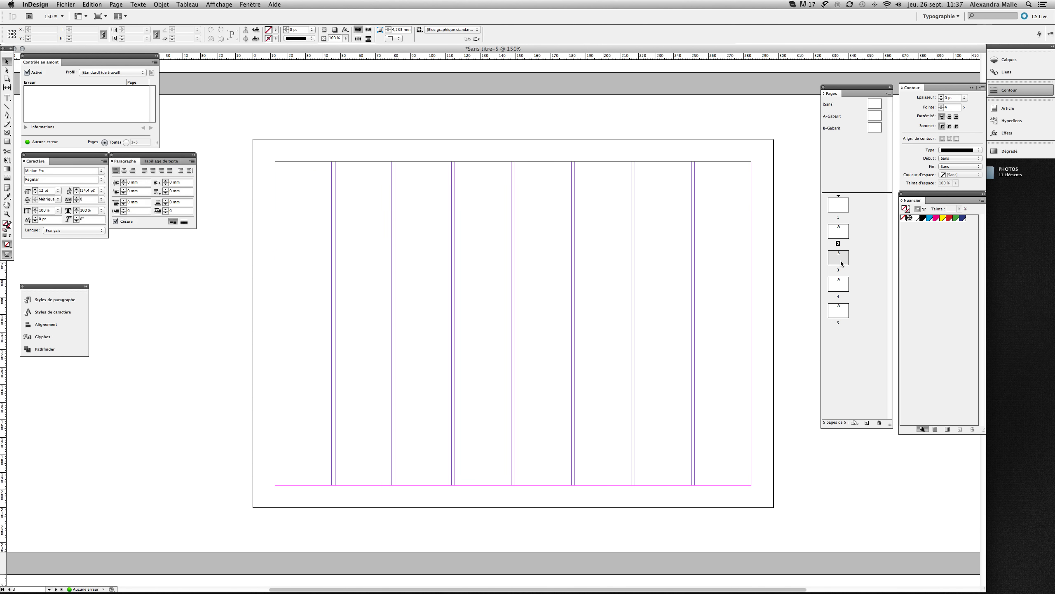
left_click(836, 285)
double_click(836, 285)
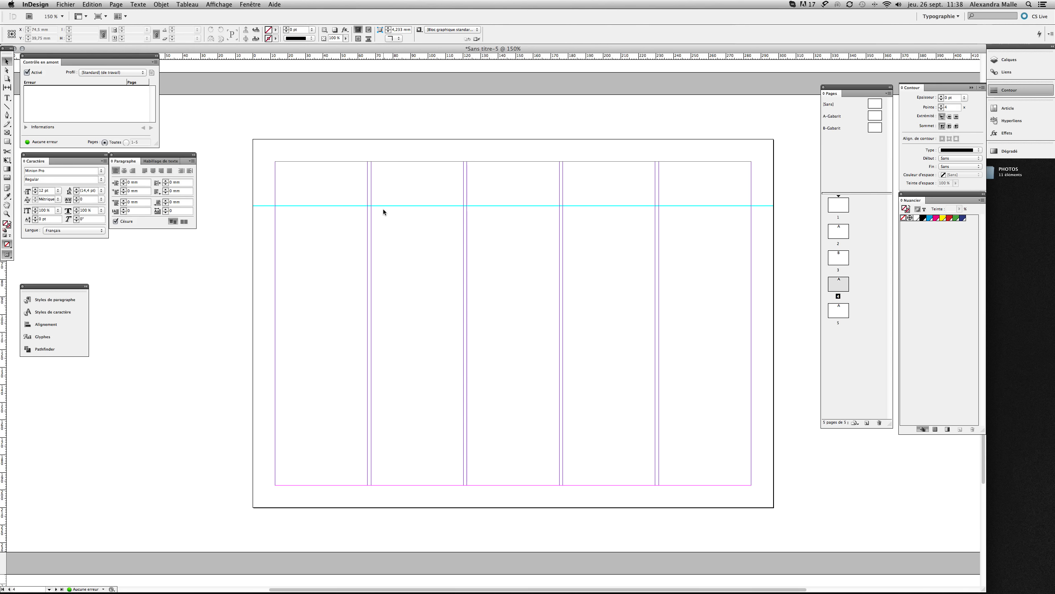
Add a text frame filled with placeholder text in the second column of the A-Gabarit master, below the guide, and check for it on page 2.
left_click(873, 128)
double_click(874, 118)
left_click(7, 97)
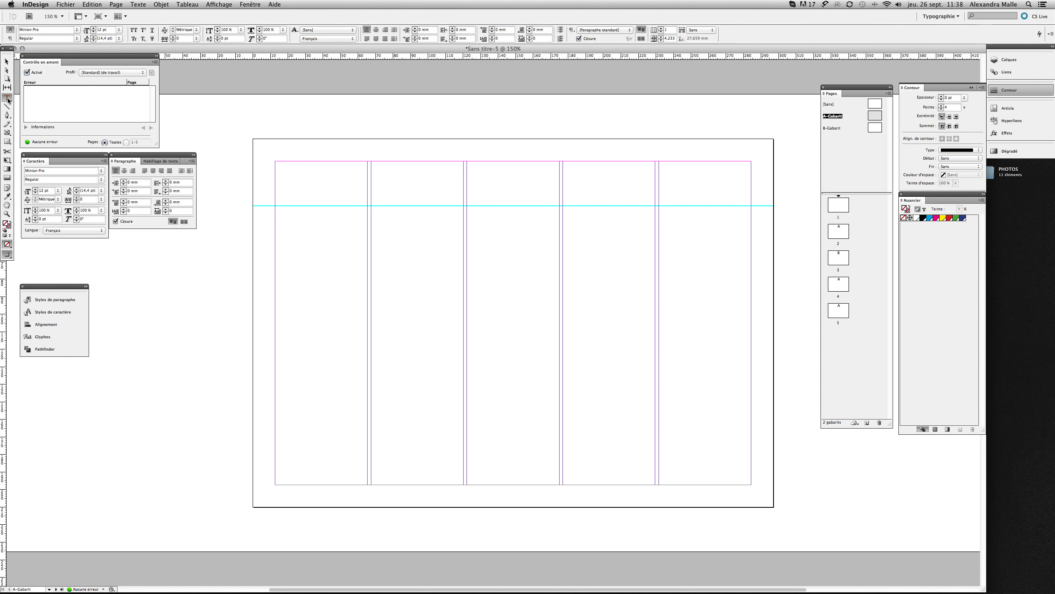
left_click_drag(372, 207, 463, 427)
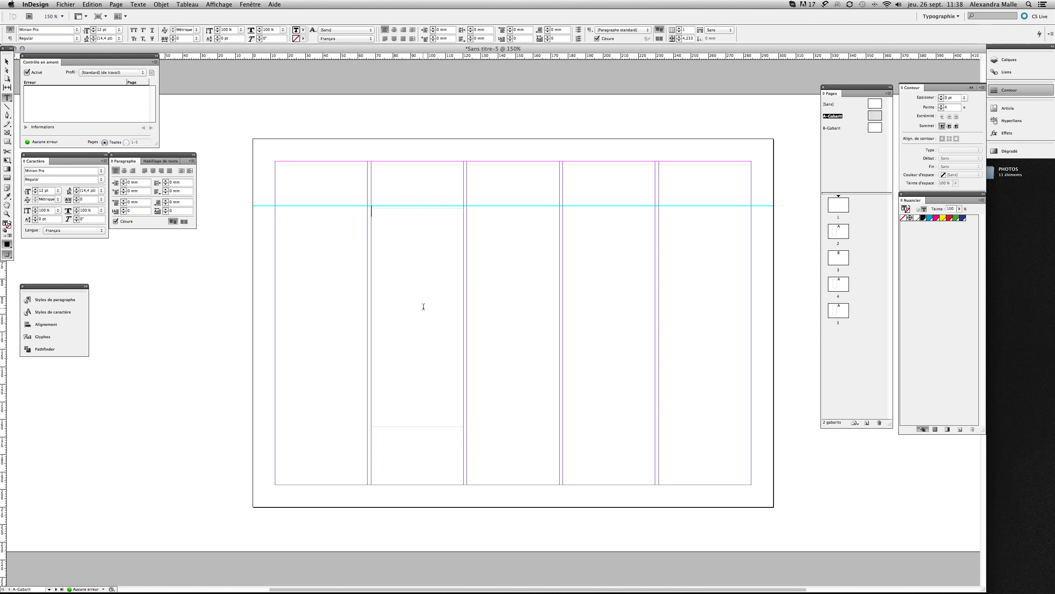
right_click(416, 293)
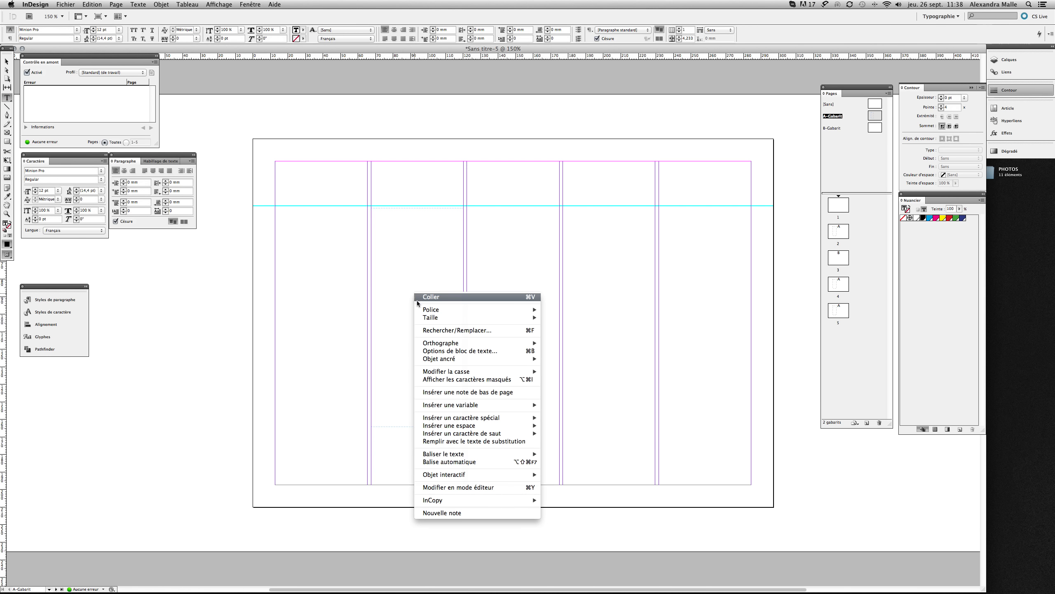
left_click(462, 440)
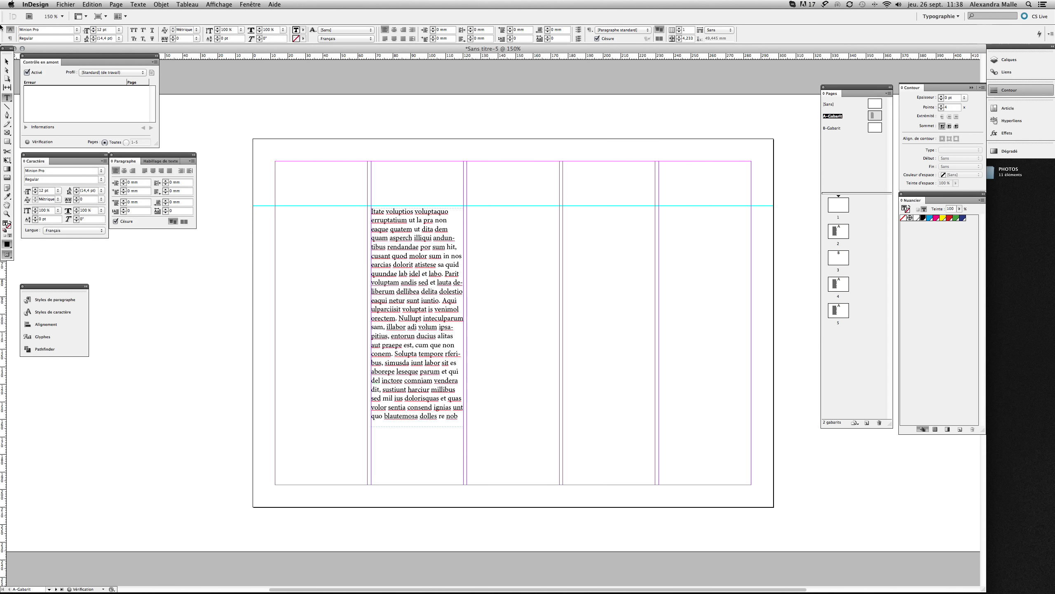
left_click(7, 61)
left_click(304, 223)
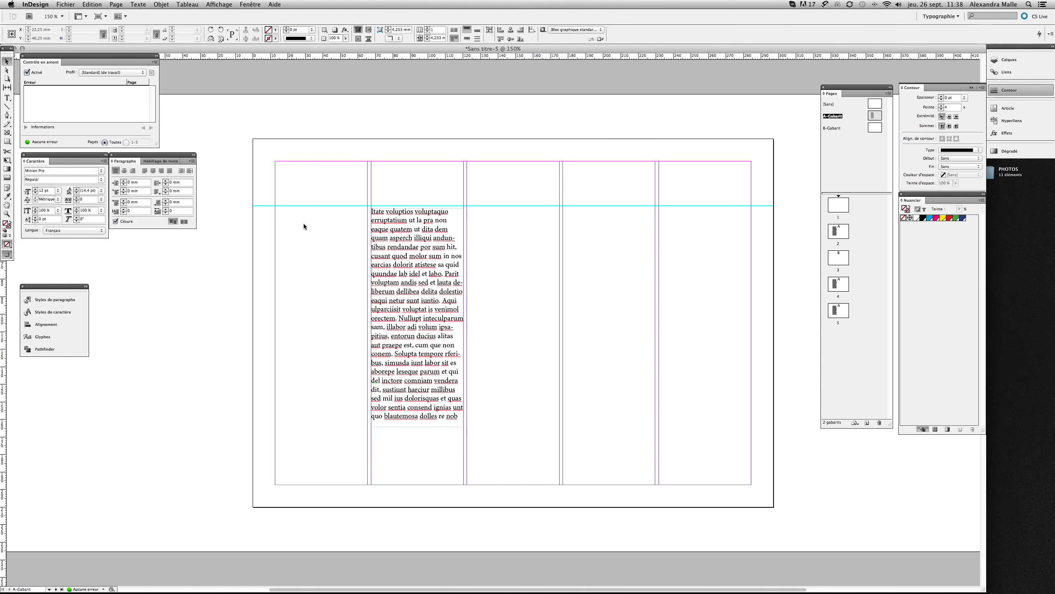
double_click(838, 232)
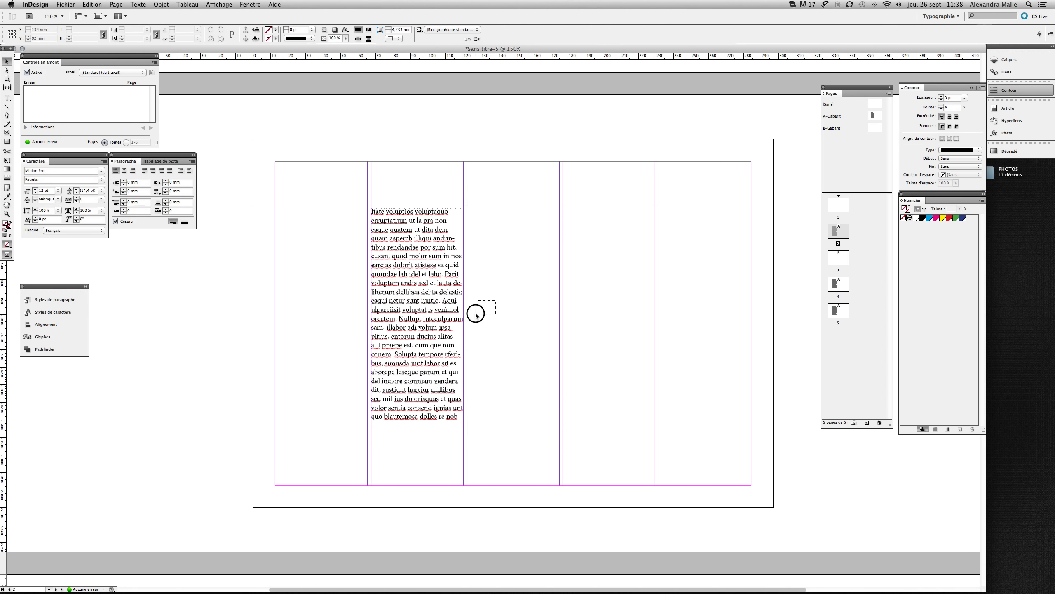
Delete the placeholder text frame from the A-Gabarit master.
double_click(875, 116)
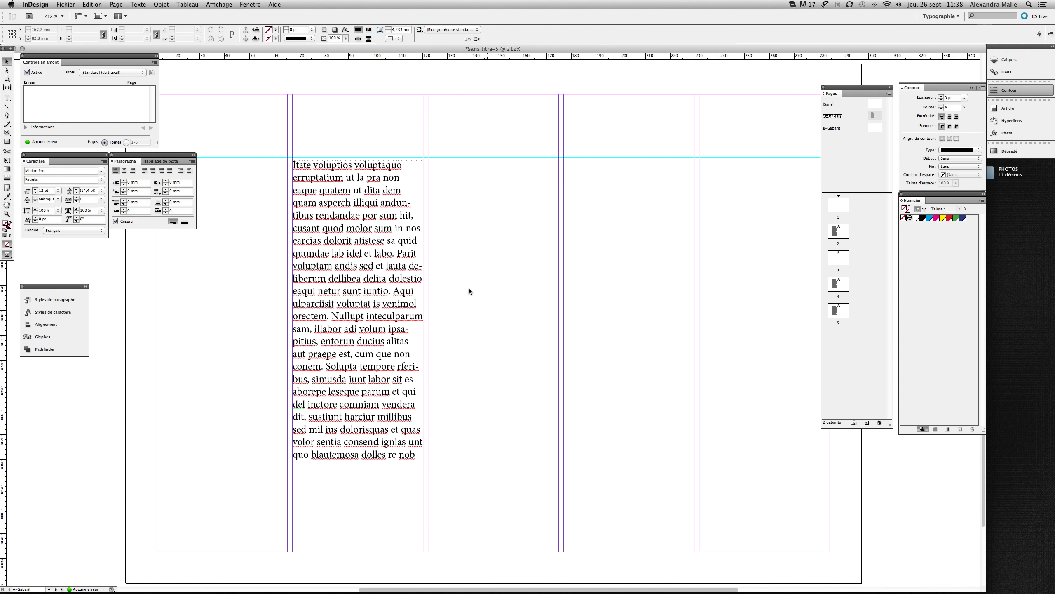
left_click(355, 291)
key("Delete")
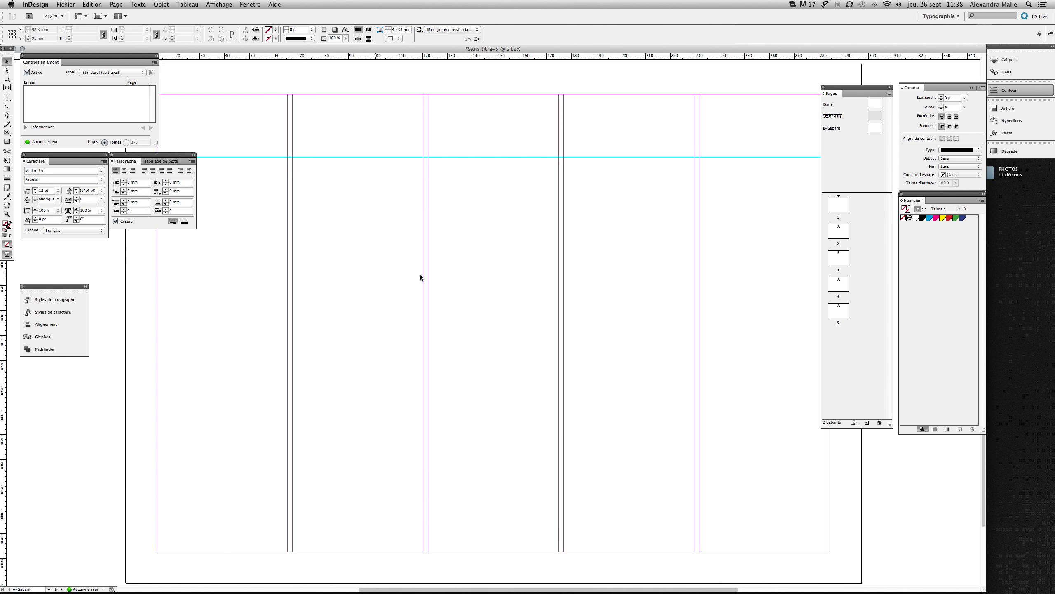
Draw a text frame about 99 mm wide and 13.5 mm high just above the guide on page 2, containing the text TITRE.
double_click(833, 236)
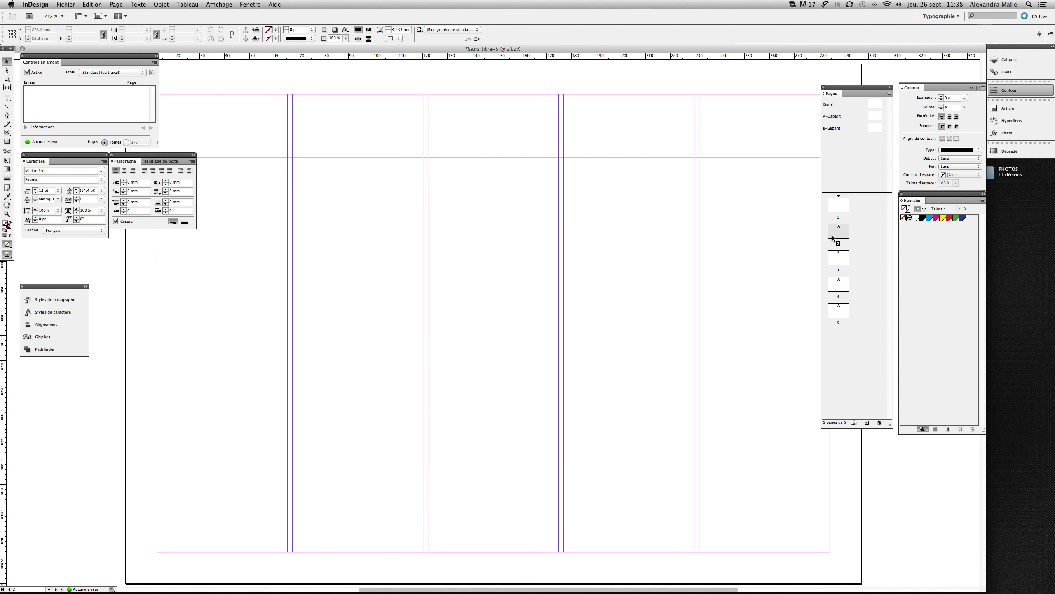
key("t")
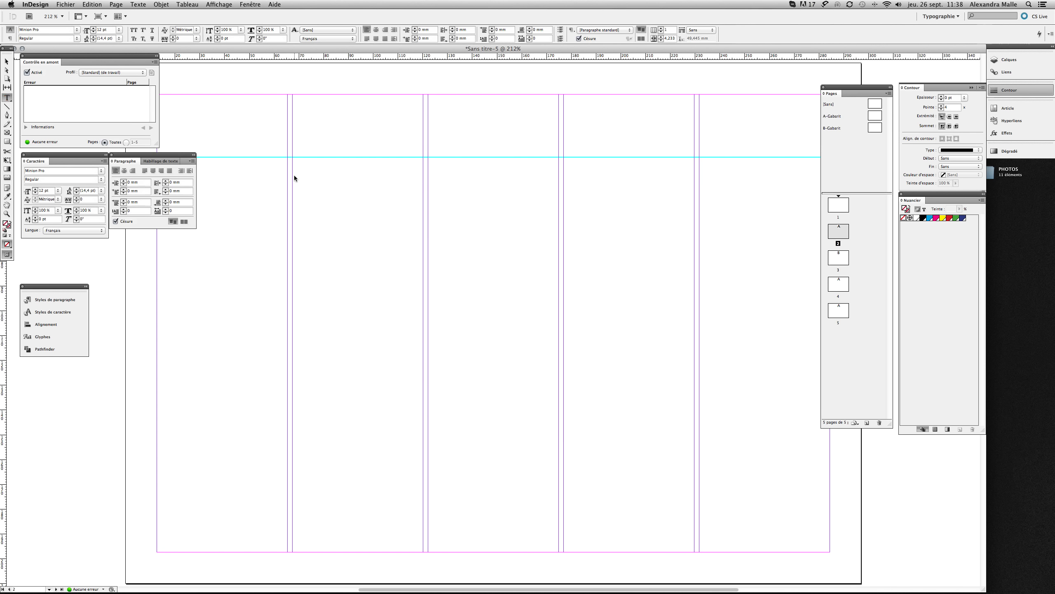
left_click_drag(300, 124, 544, 157)
type("TITREa")
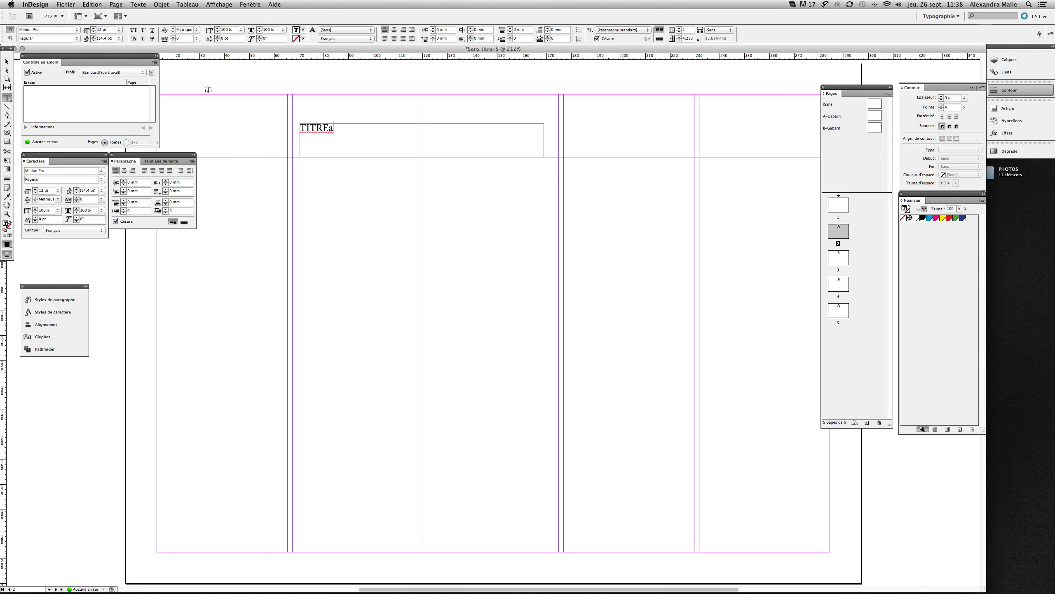
key("BackSpace")
Set the font of the TITRE text on page 2 to DIN.
key("super+a")
left_click_drag(46, 31, 14, 33)
type("DIN")
key("Return")
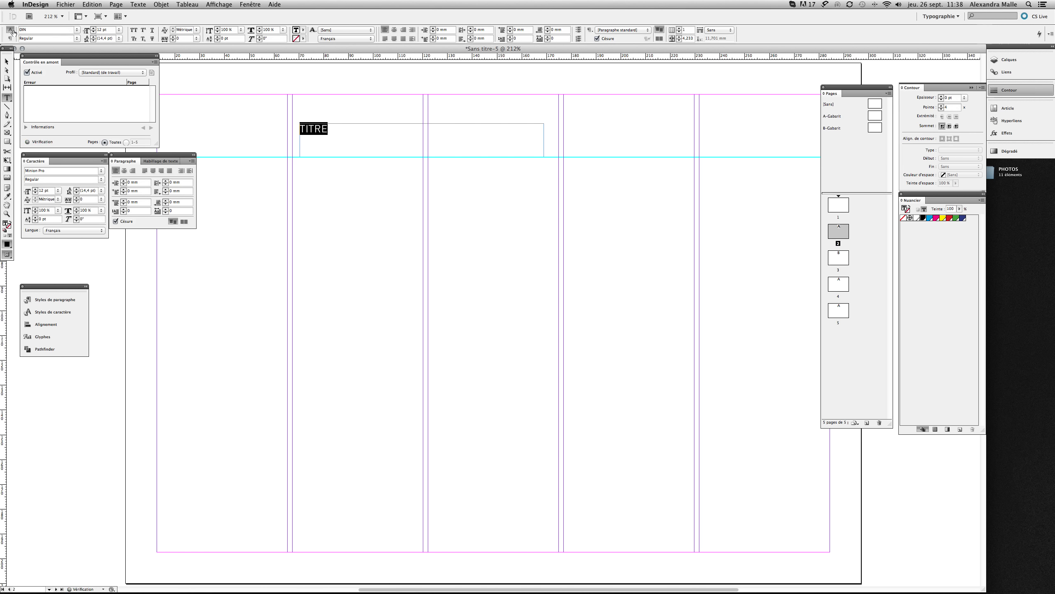
key("Escape")
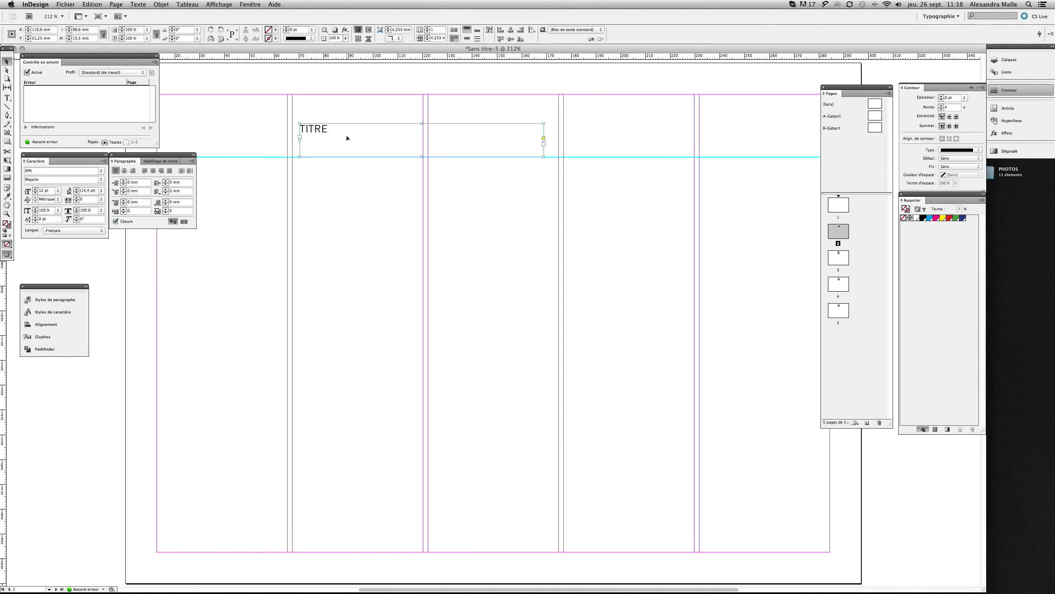
Duplicate the TITRE frame and place the copy directly below the original, with its upper edge on the guide.
left_click(347, 196)
left_click_drag(352, 133, 352, 179)
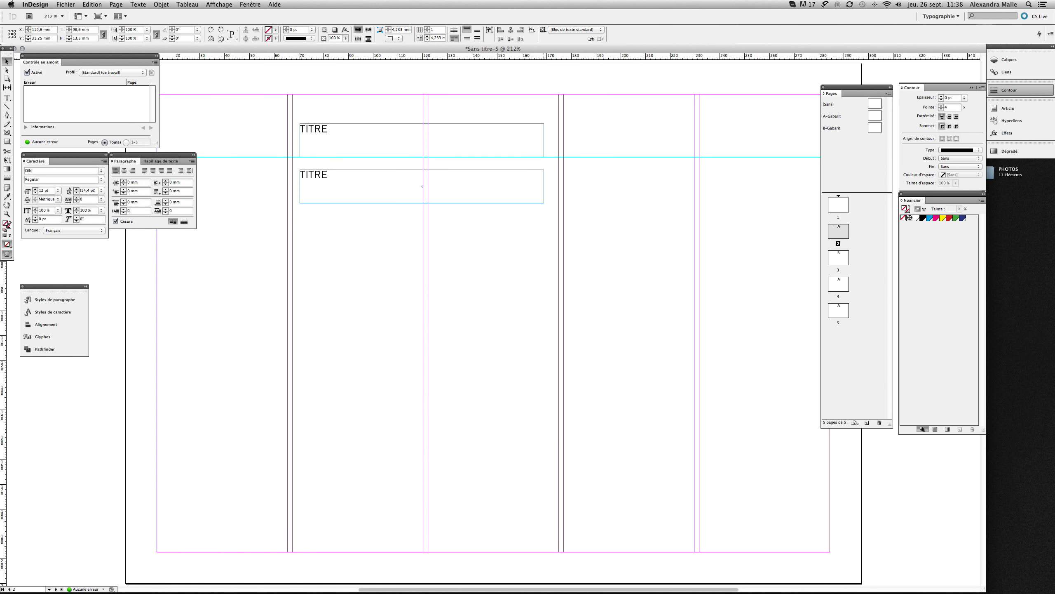
left_click_drag(422, 187, 422, 173)
left_click(358, 172)
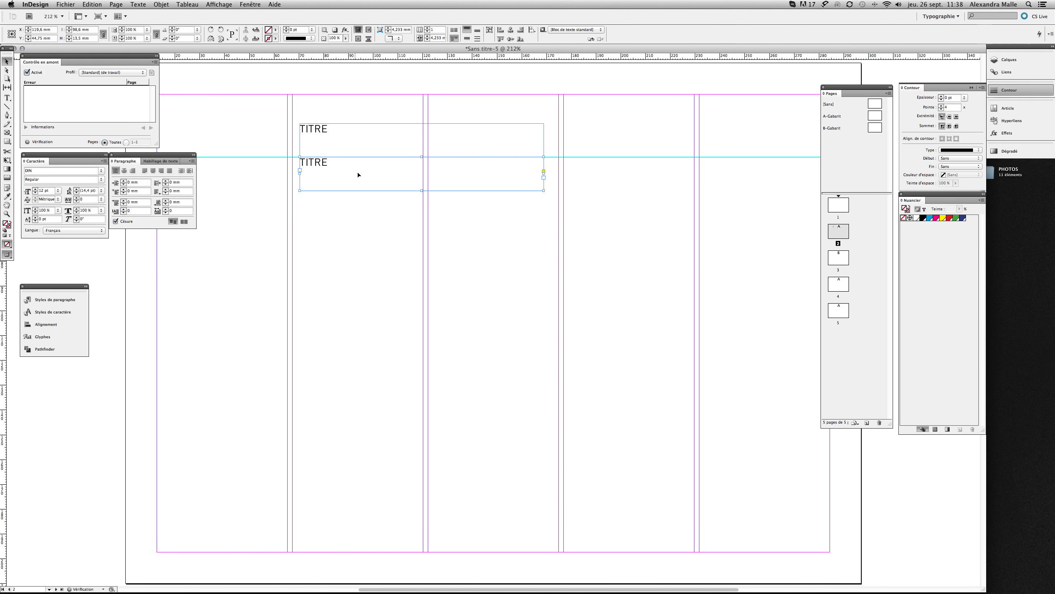
Change the text in the copied frame to TITRE 2 and set its font style to Medium.
left_click(7, 97)
left_click_drag(328, 162, 249, 159)
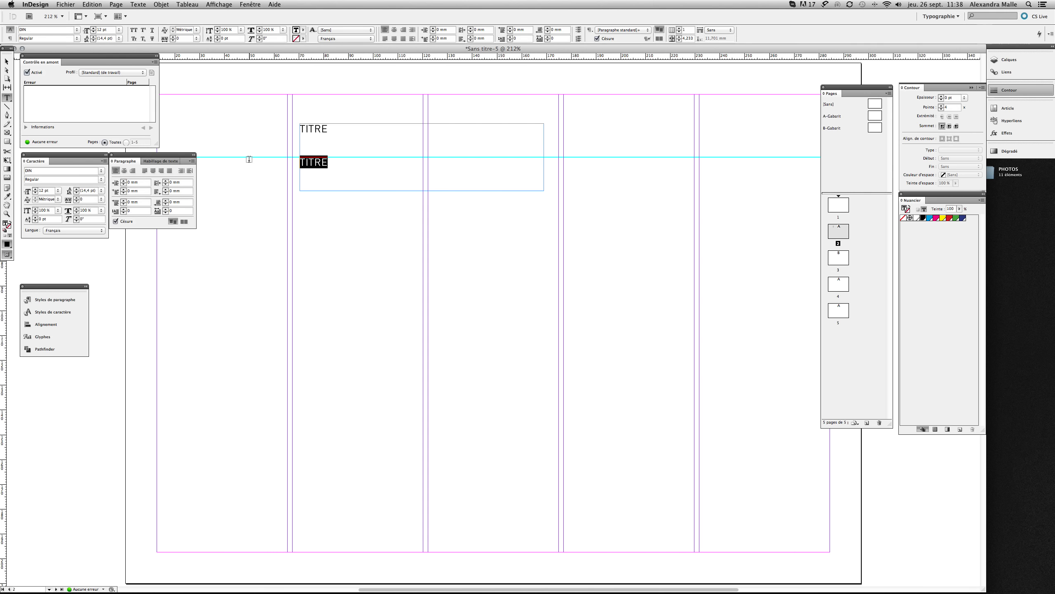
left_click(375, 164)
type("2")
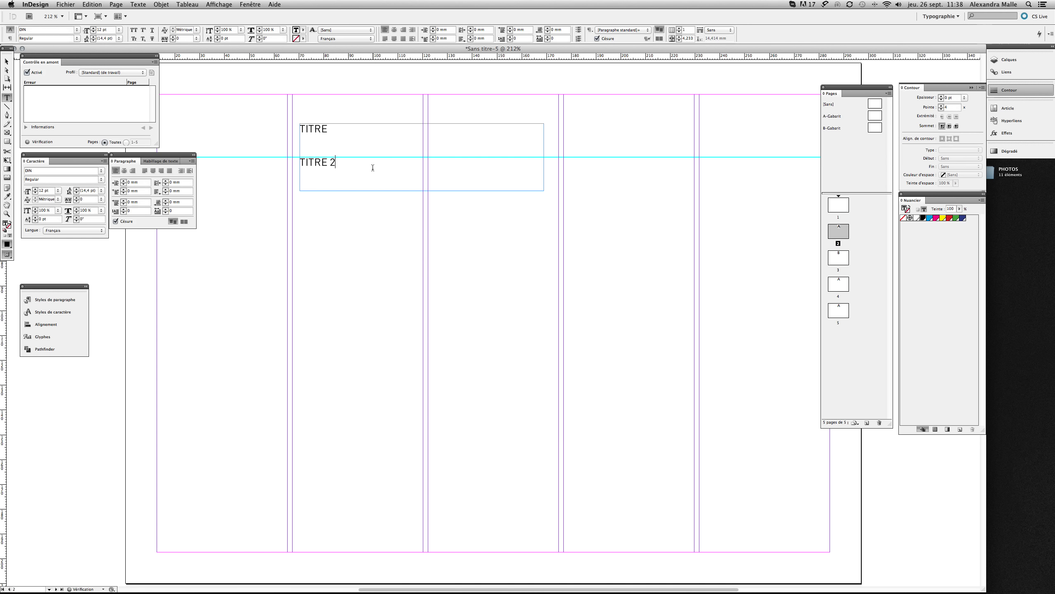
left_click_drag(373, 168, 242, 166)
left_click(76, 38)
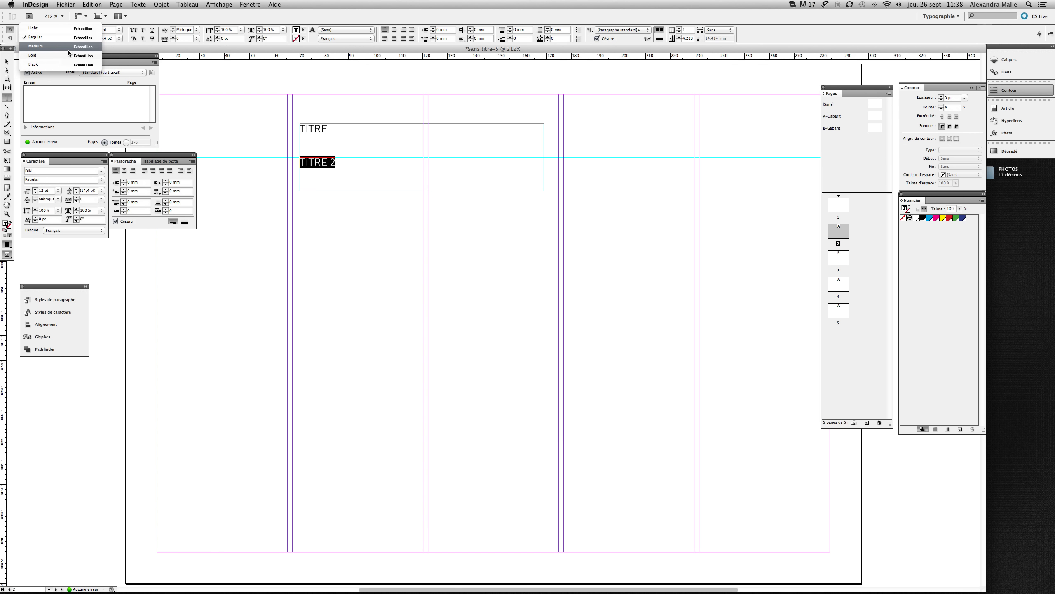
left_click(68, 49)
left_click(6, 61)
left_click(248, 209)
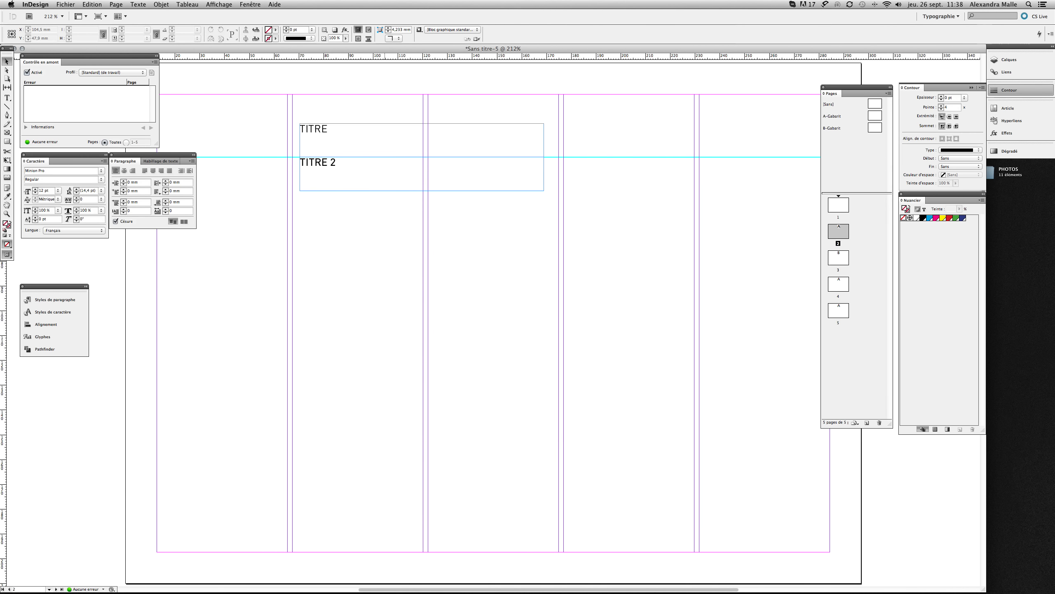
Place a copy of the TITRE 2 frame below it, enlarged to about 99 mm wide, and fill it with placeholder text.
left_click_drag(385, 182, 385, 232)
left_click_drag(541, 238, 545, 357)
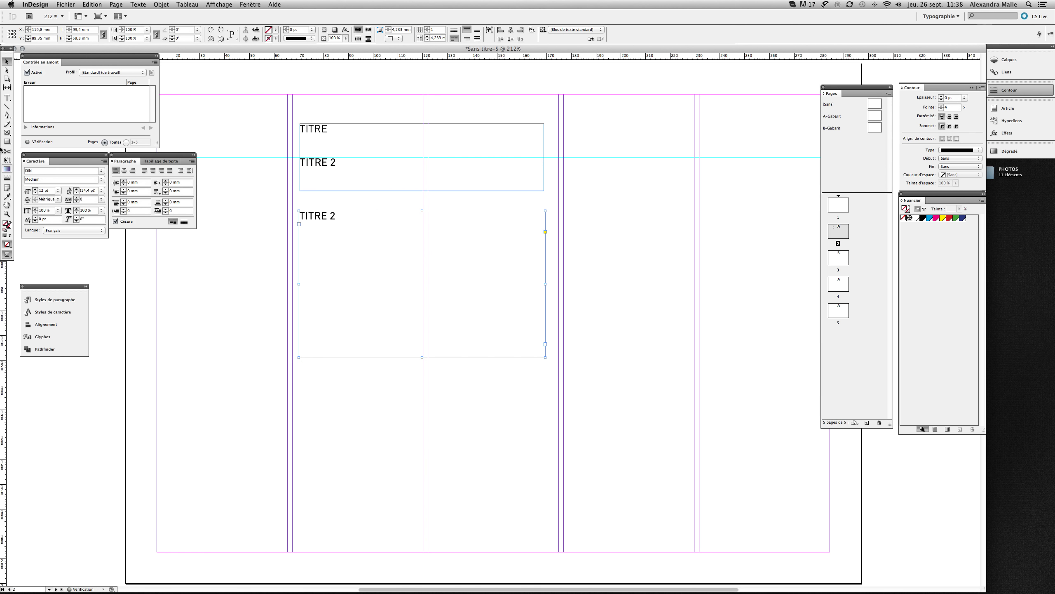
left_click(7, 97)
left_click_drag(366, 223, 278, 214)
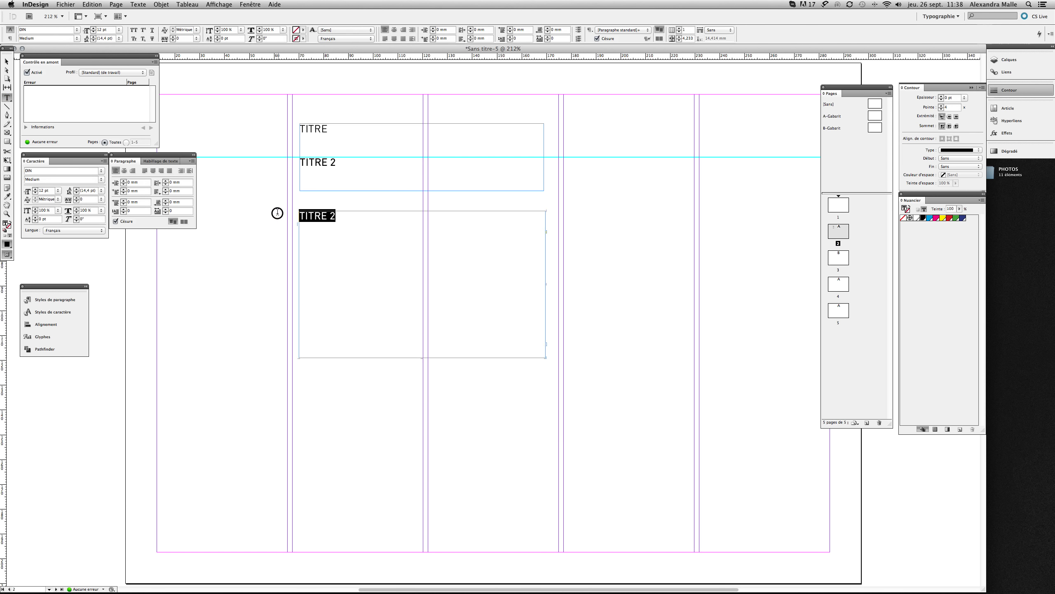
right_click(366, 232)
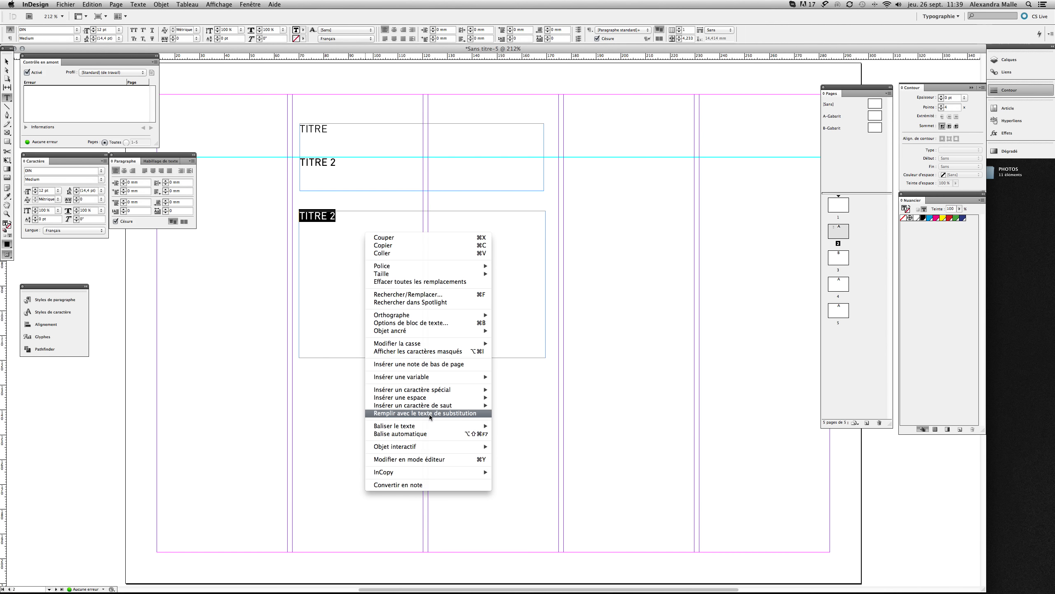
left_click(429, 414)
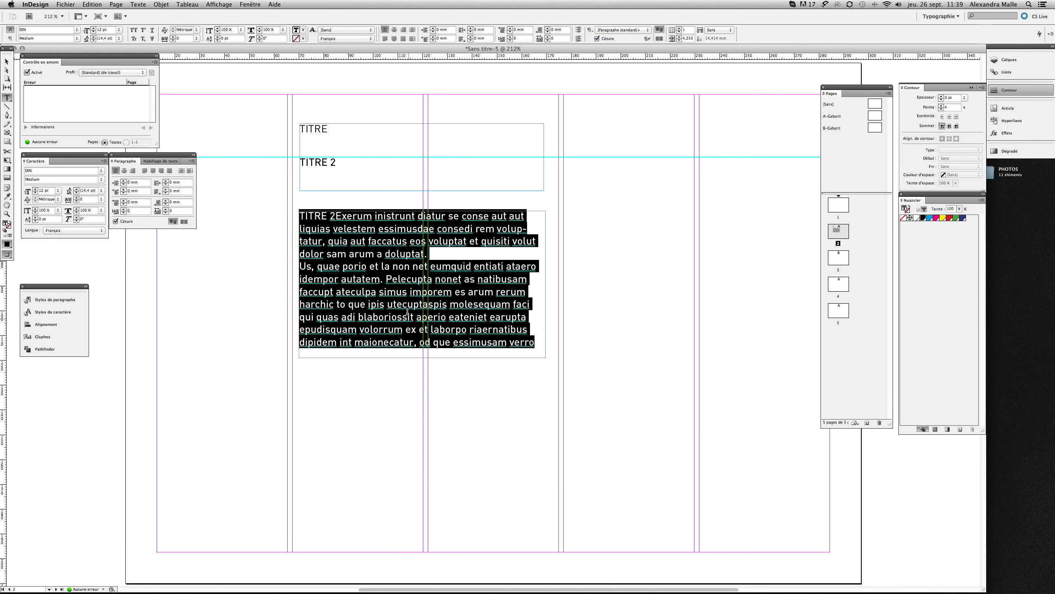
Format the placeholder text as 8 pt Garamond Regular and fill the rest of the frame with more placeholder text.
left_click(119, 30)
left_click(109, 49)
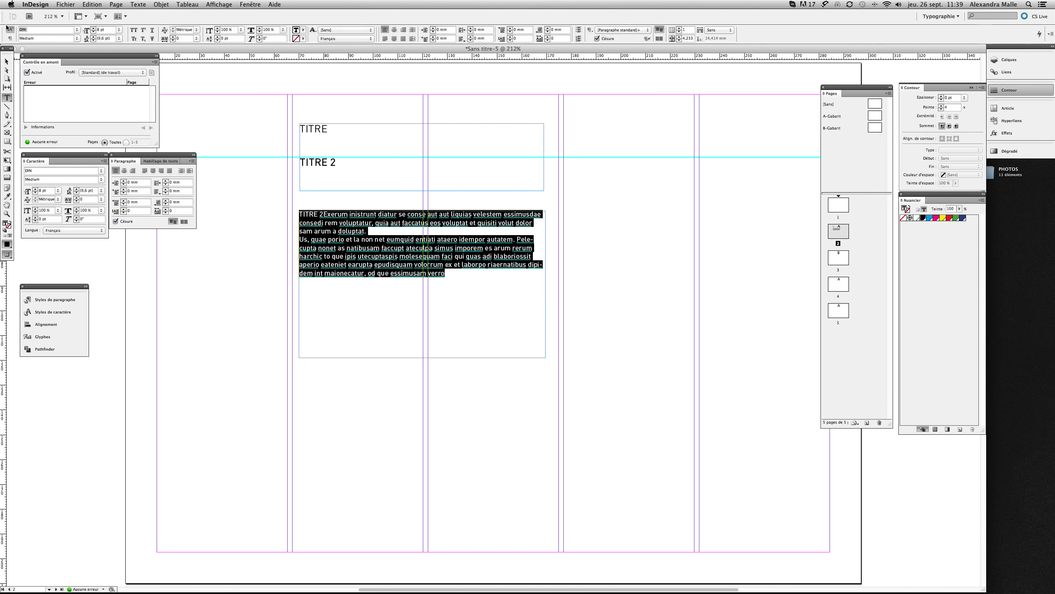
key("Return")
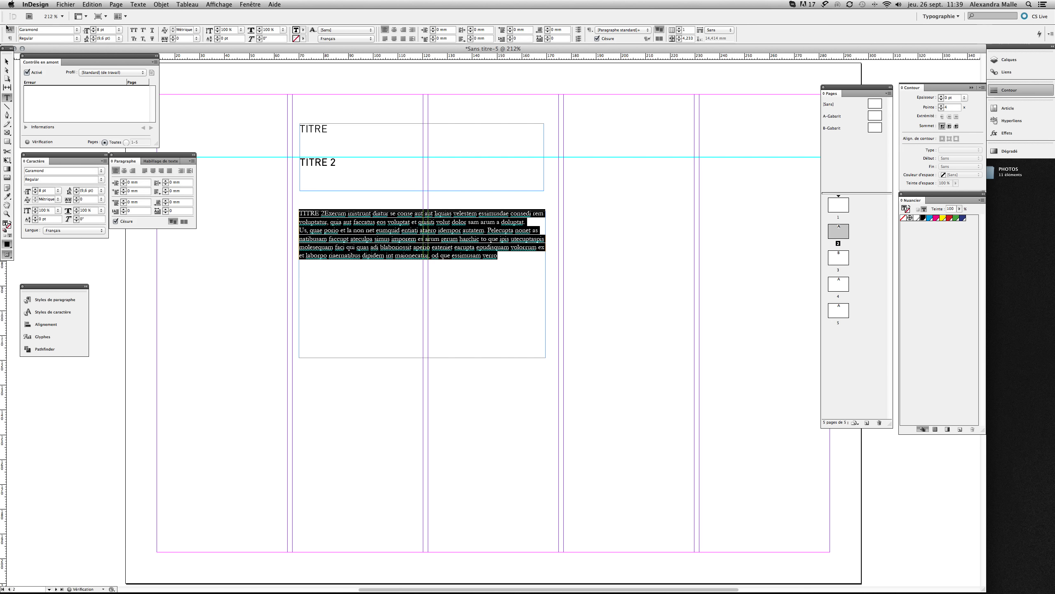
left_click(492, 262)
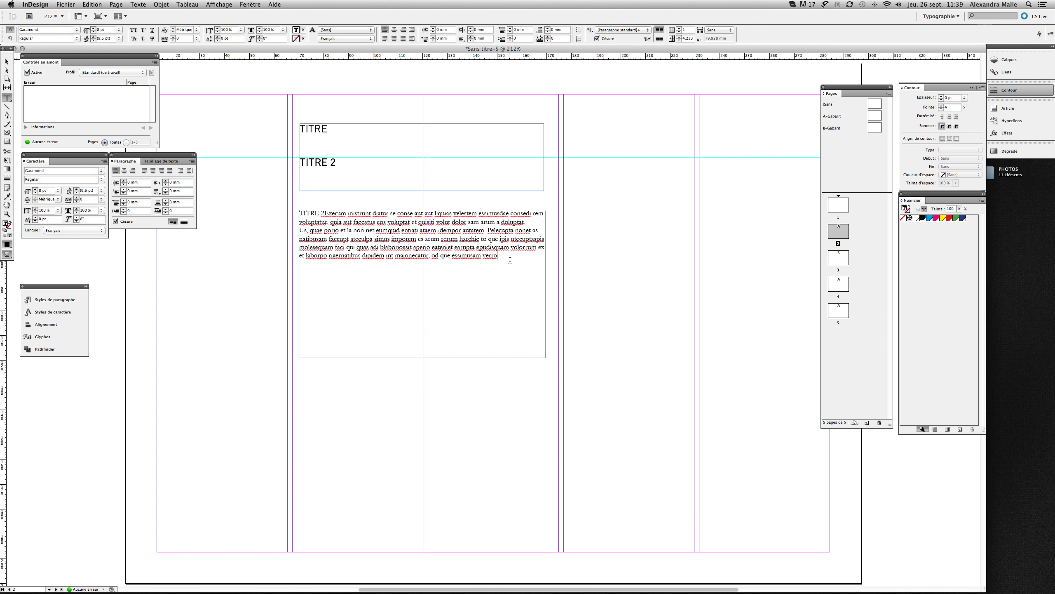
right_click(510, 260)
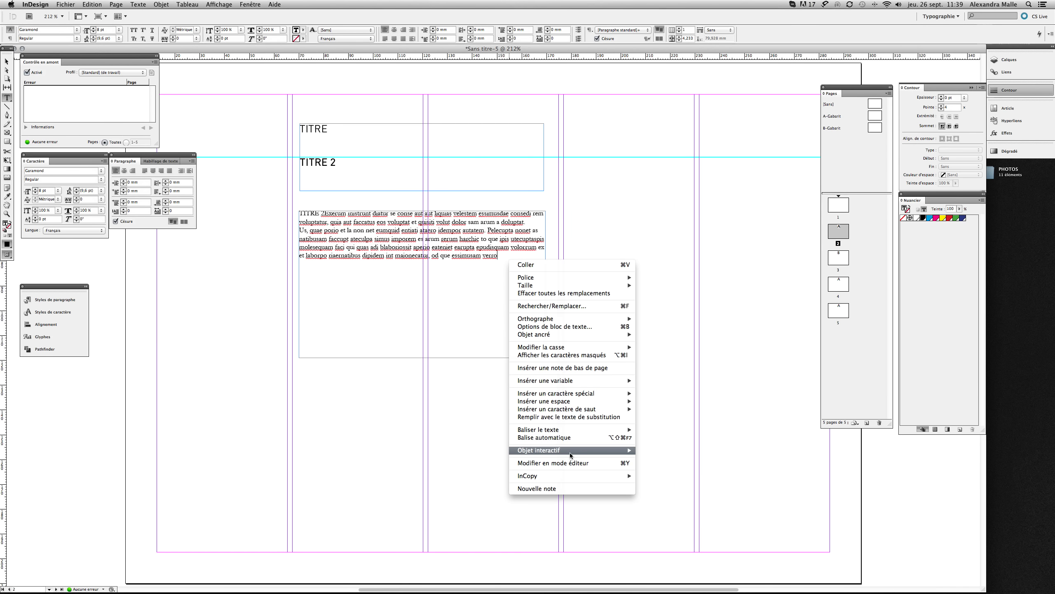
left_click(565, 417)
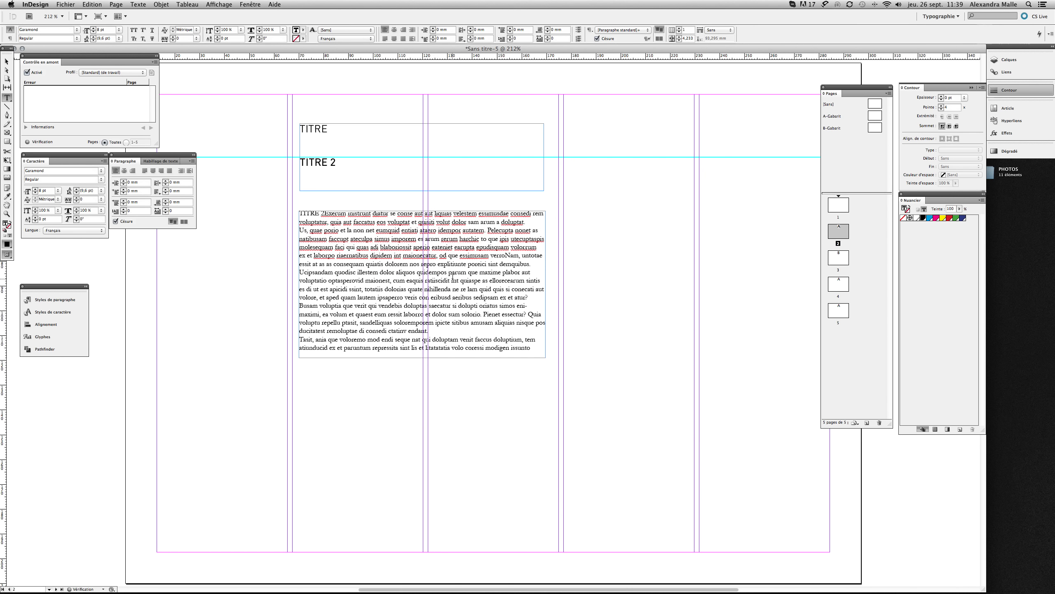
Justify all the placeholder text in the frame with the last lines aligned left.
key("super+a")
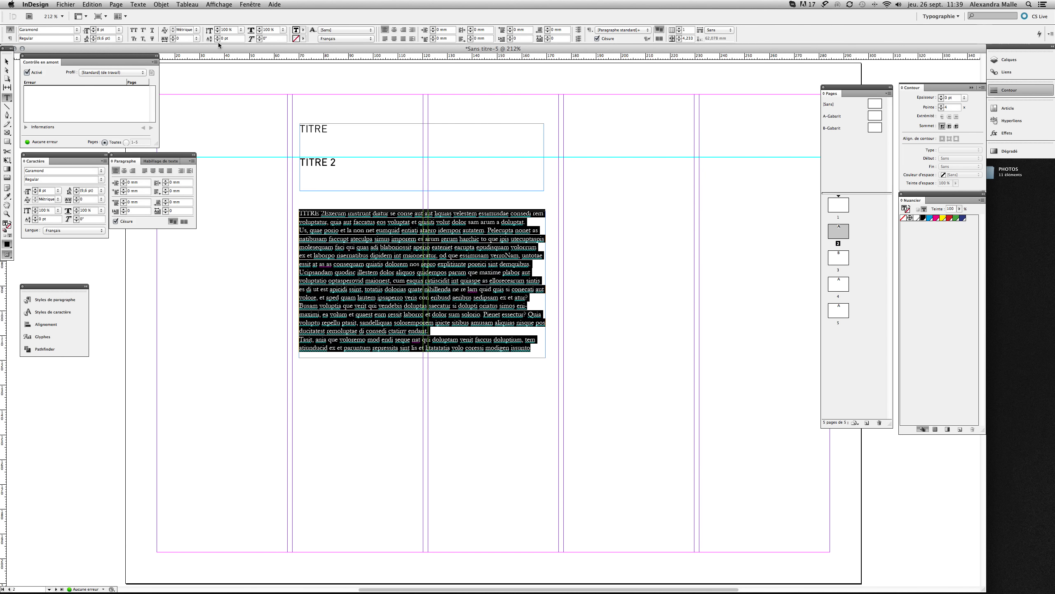
left_click(385, 38)
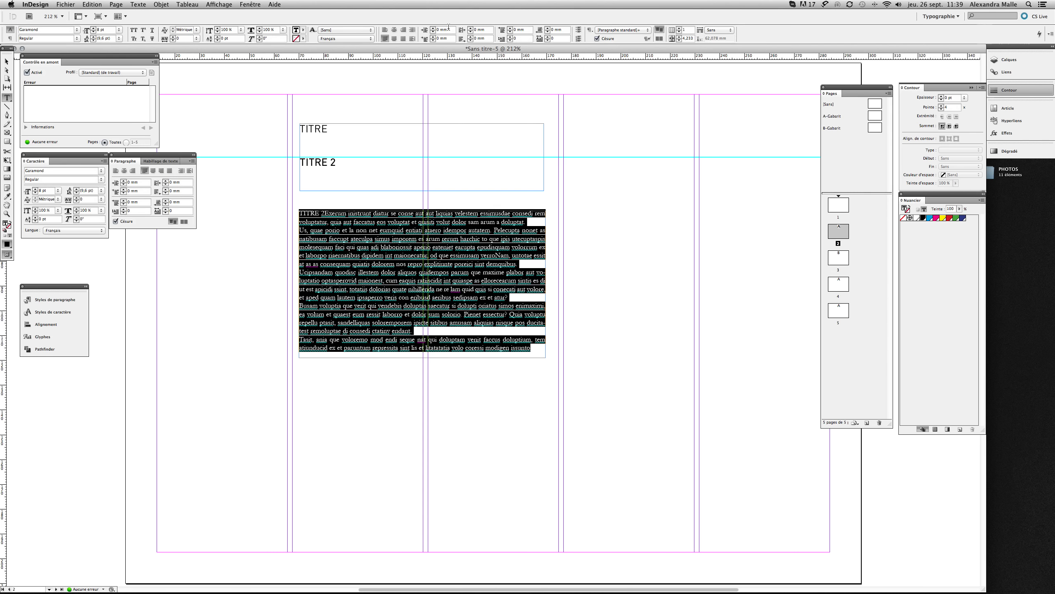
left_click(529, 30)
type("20")
key("Return")
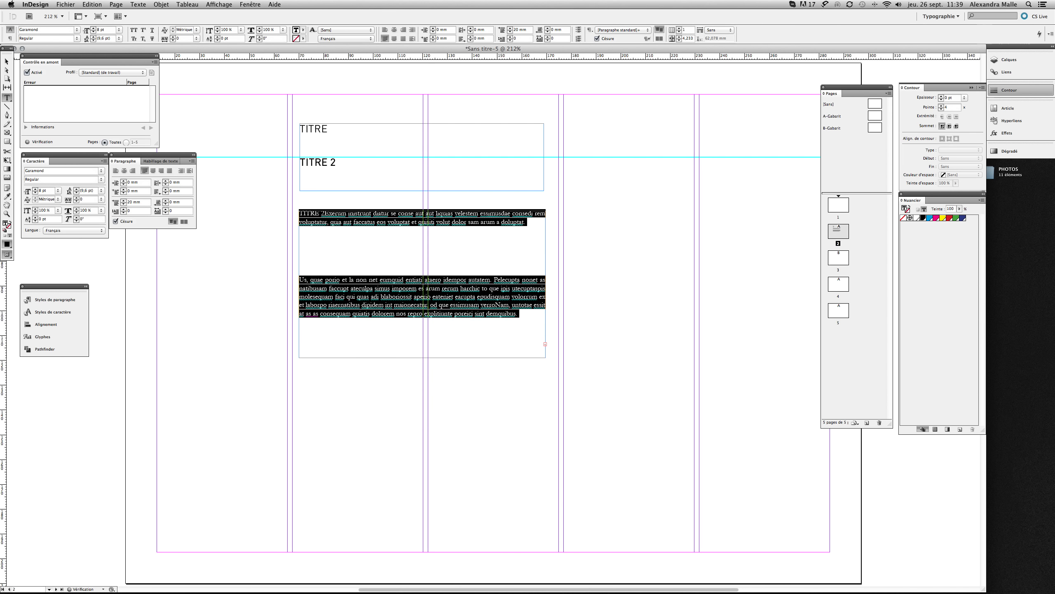
key("super+z")
Give the placeholder paragraphs a 3 mm space before and a 10 mm first-line indent.
left_click(523, 29)
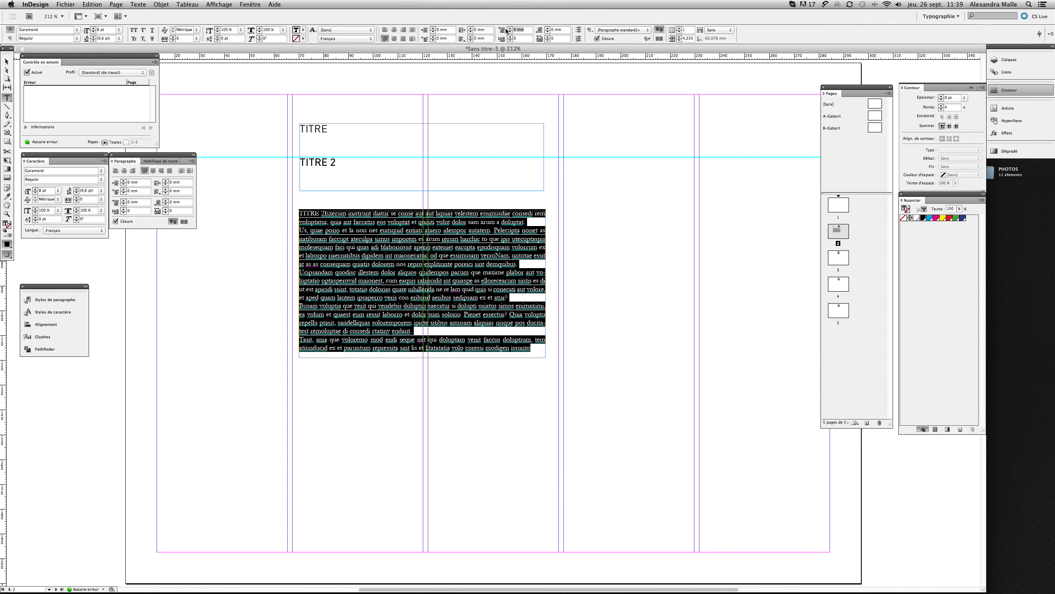
type("3")
key("Return")
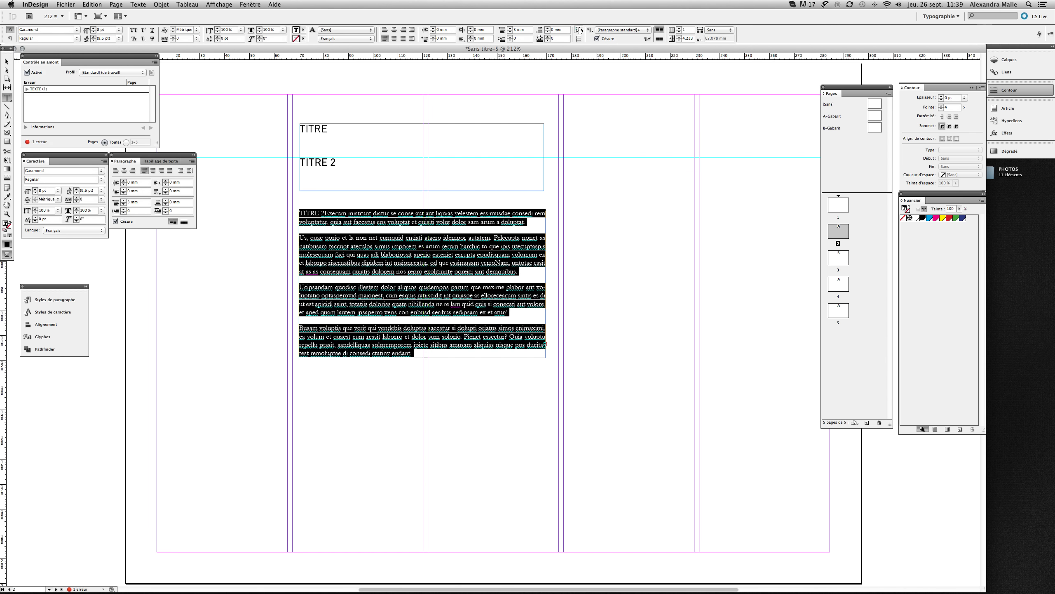
left_click_drag(447, 40, 418, 39)
key("Return")
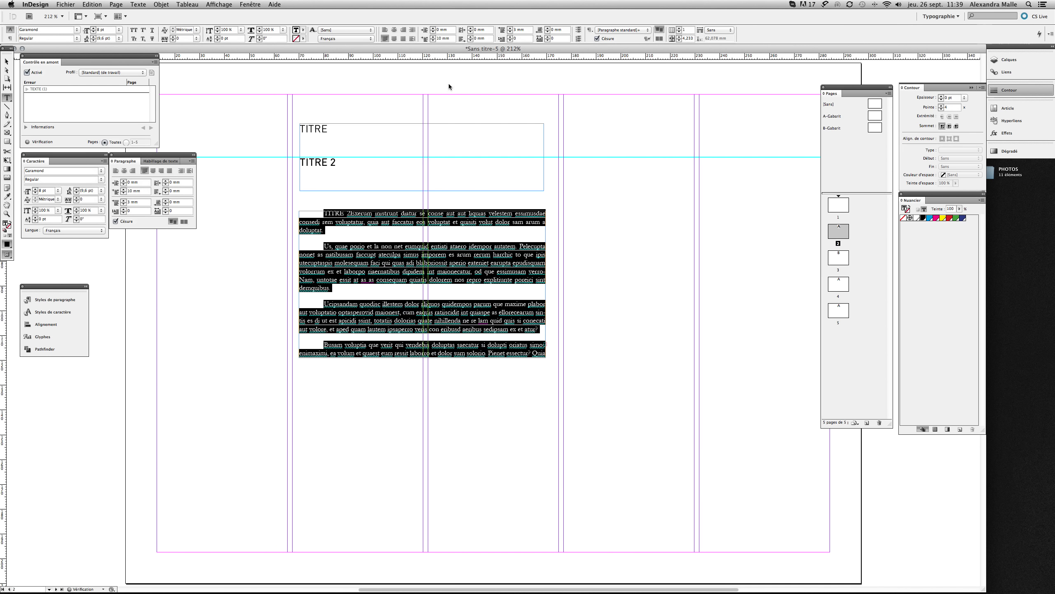
left_click(405, 307)
key("Escape")
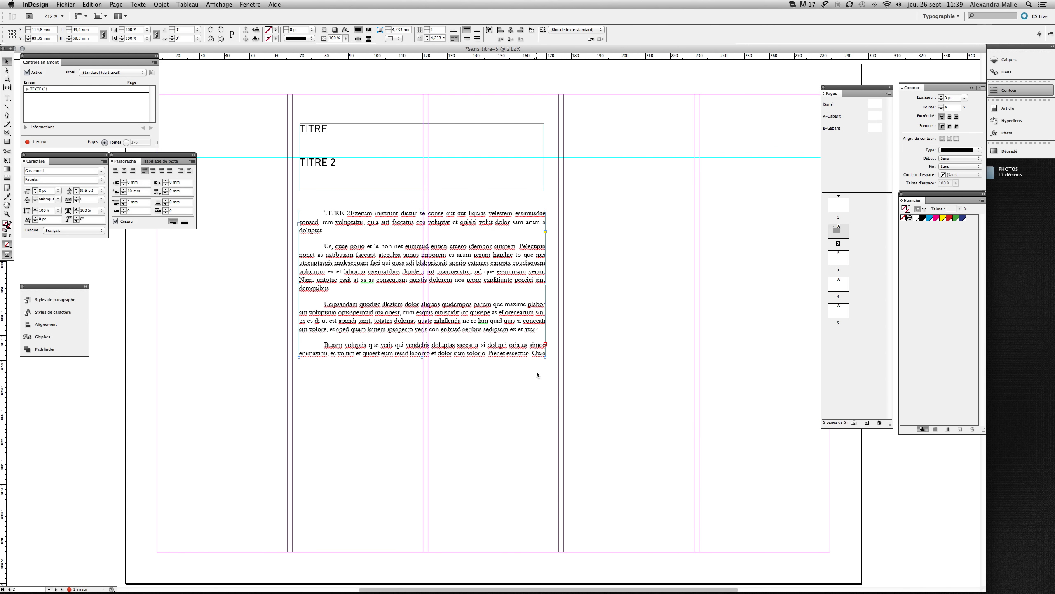
Narrow the placeholder text frame to one grid column, extend it down the page, and check the result in preview mode.
left_click_drag(545, 357, 420, 489)
left_click(534, 413)
key("w")
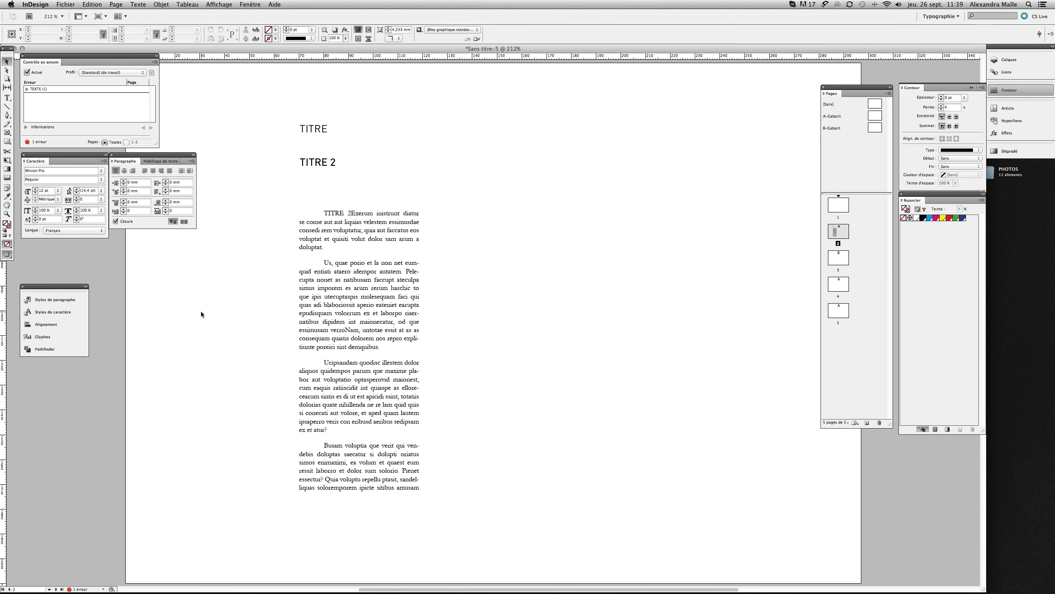
key("w")
Enlarge the TITRE heading text to 24 pt.
left_click(318, 144)
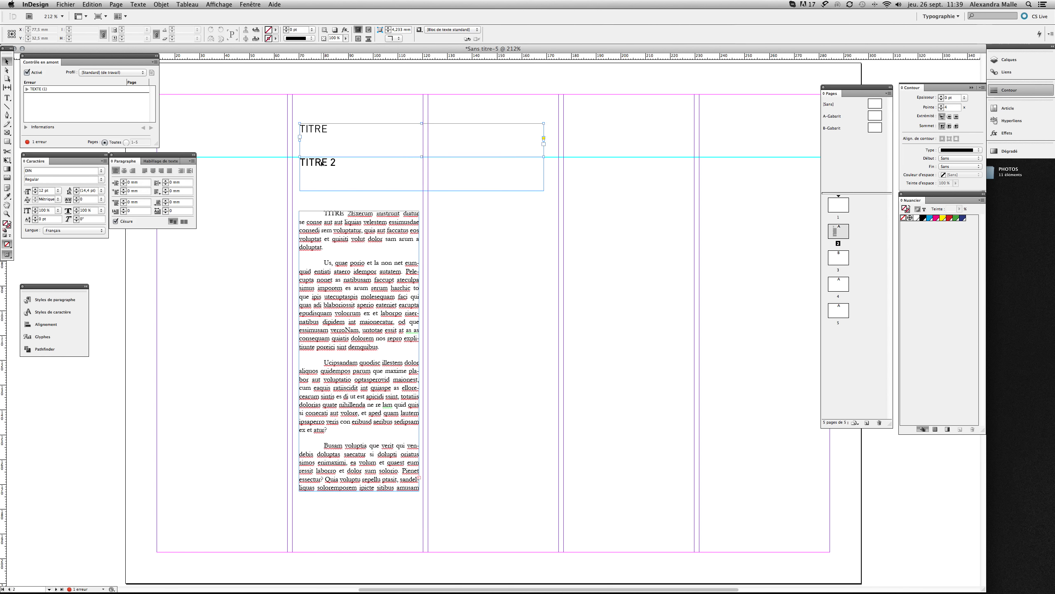
left_click(7, 98)
double_click(381, 135)
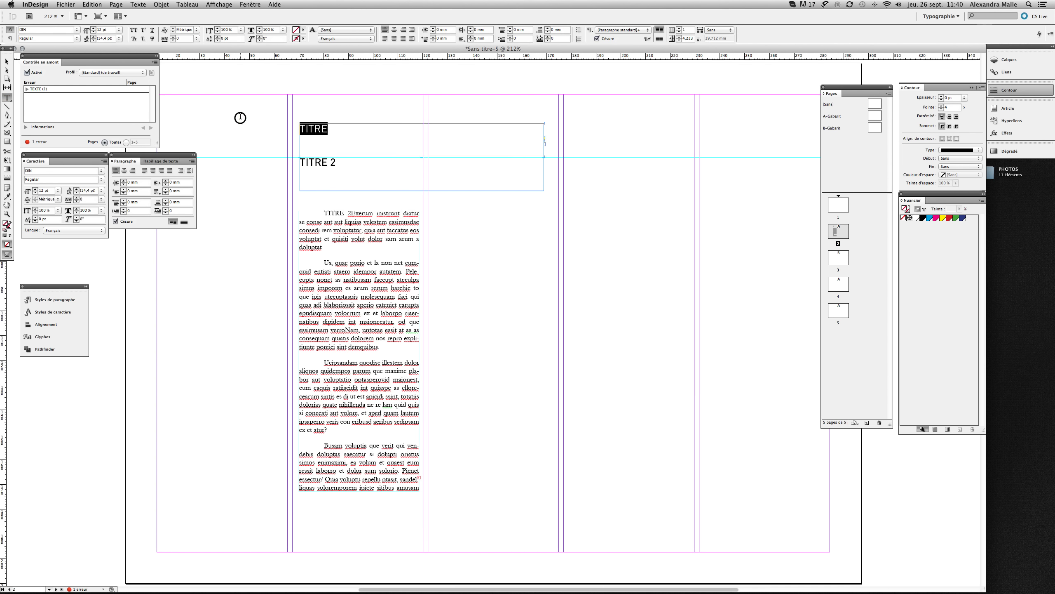
left_click(118, 30)
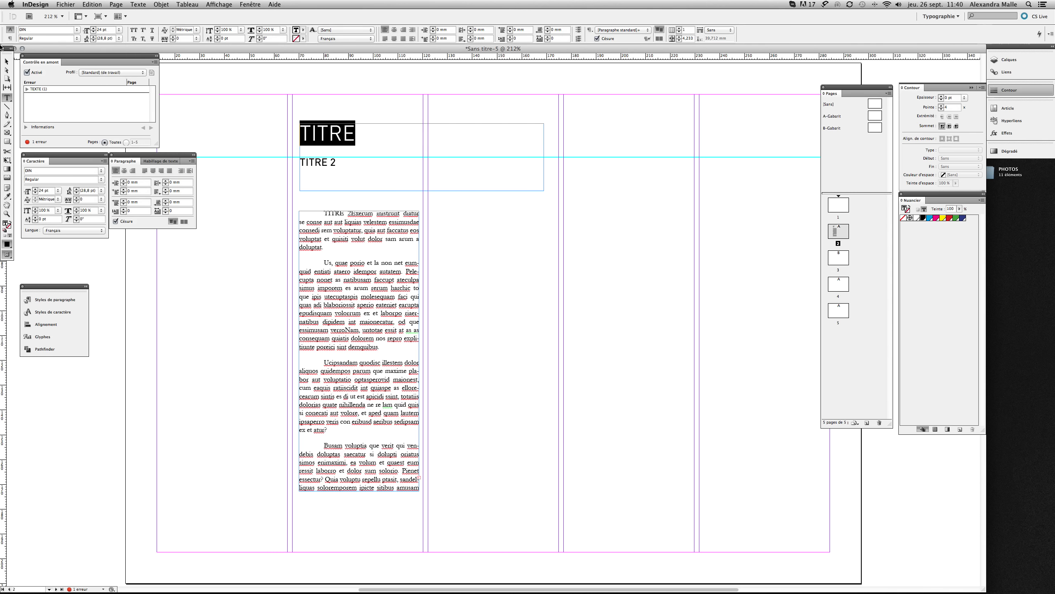
Create a character style named TITRE from the TITRE heading text and have it applied to the selection.
left_click(6, 61)
left_click(6, 98)
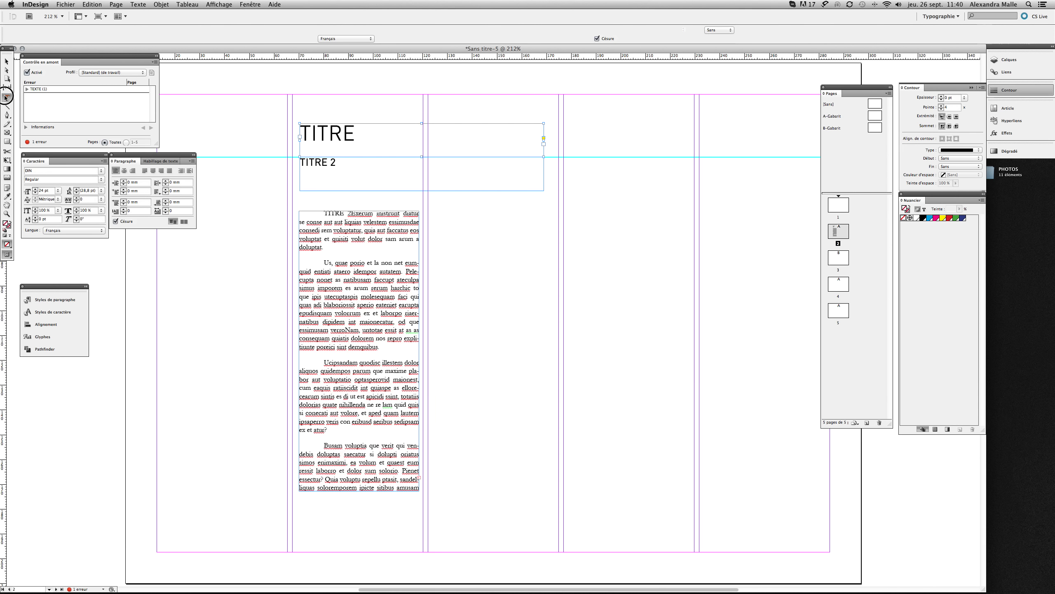
double_click(310, 132)
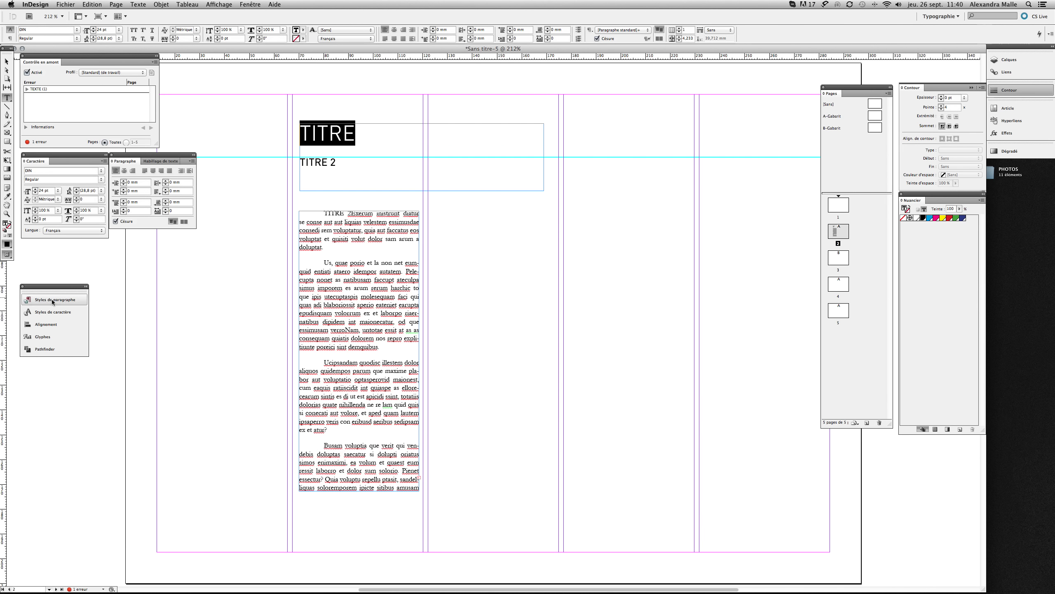
left_click(50, 311)
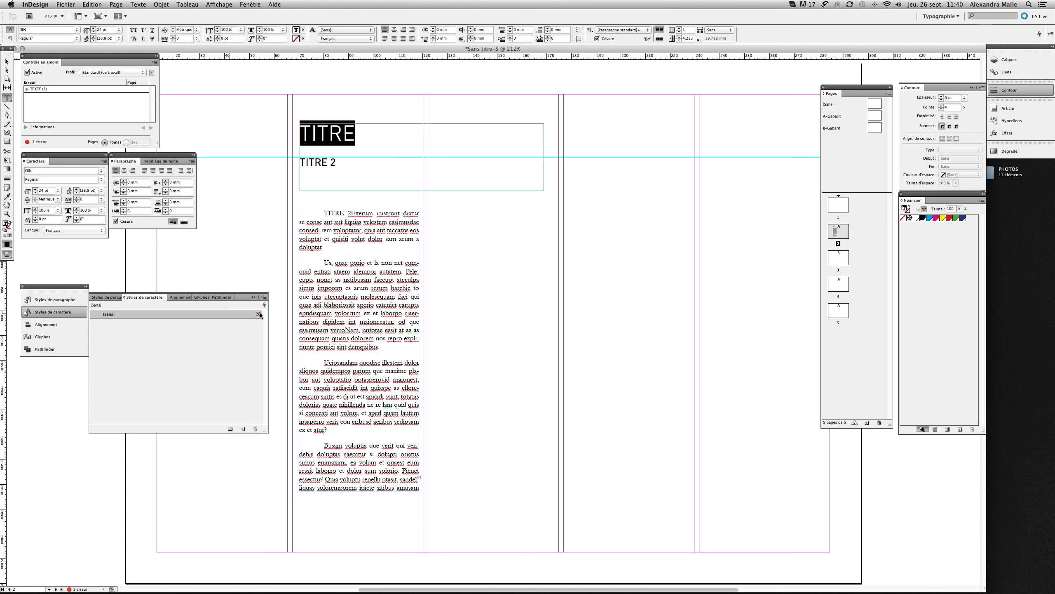
left_click(265, 297)
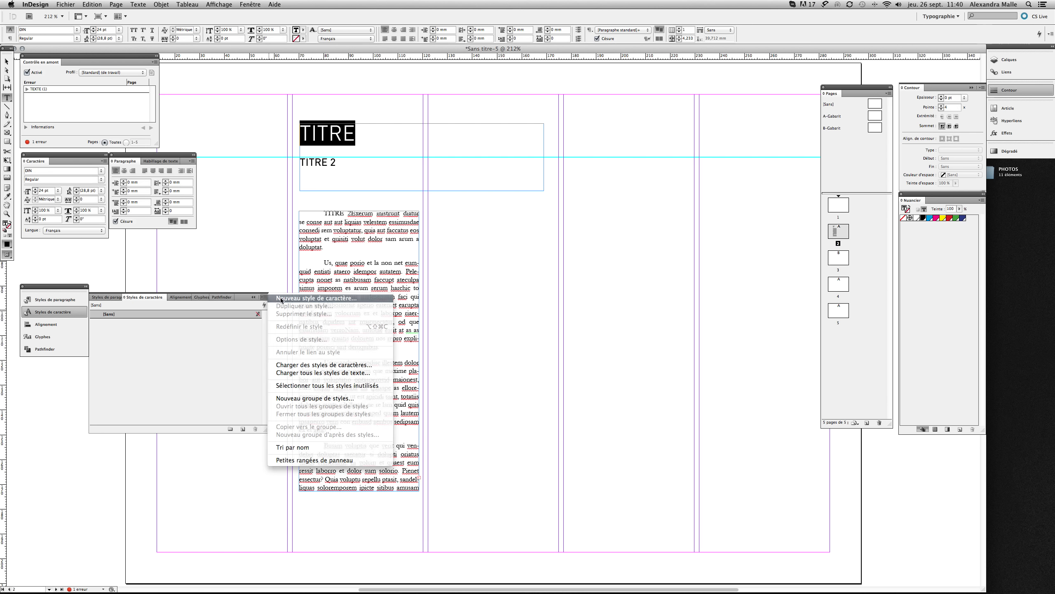
left_click(281, 300)
type("T")
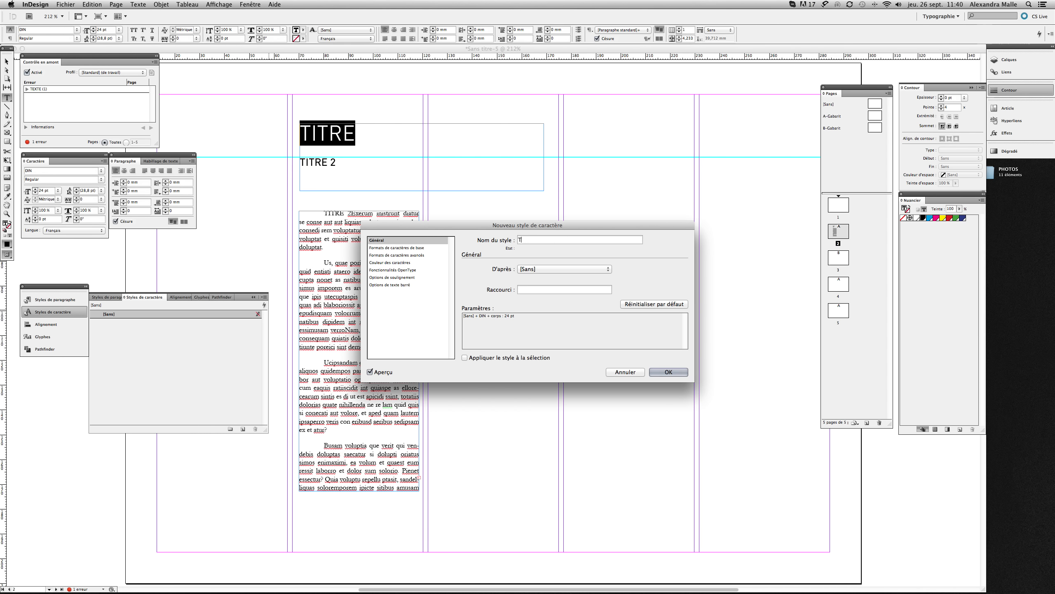
type("ITRE")
left_click(465, 358)
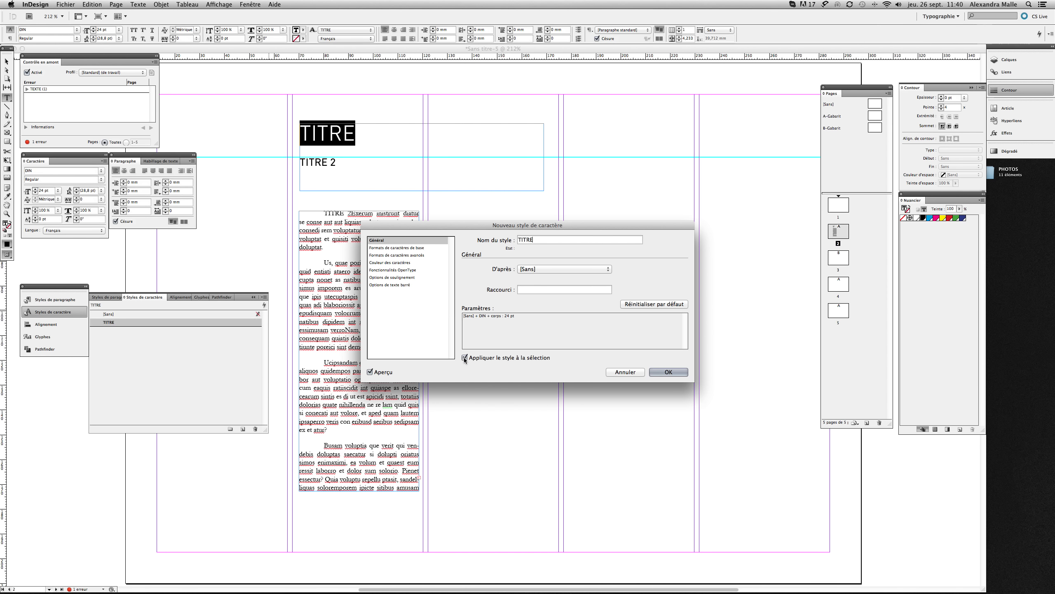
Review the TITRE character style's basic formats, set its character colour to [Noir], and save the style.
left_click(397, 247)
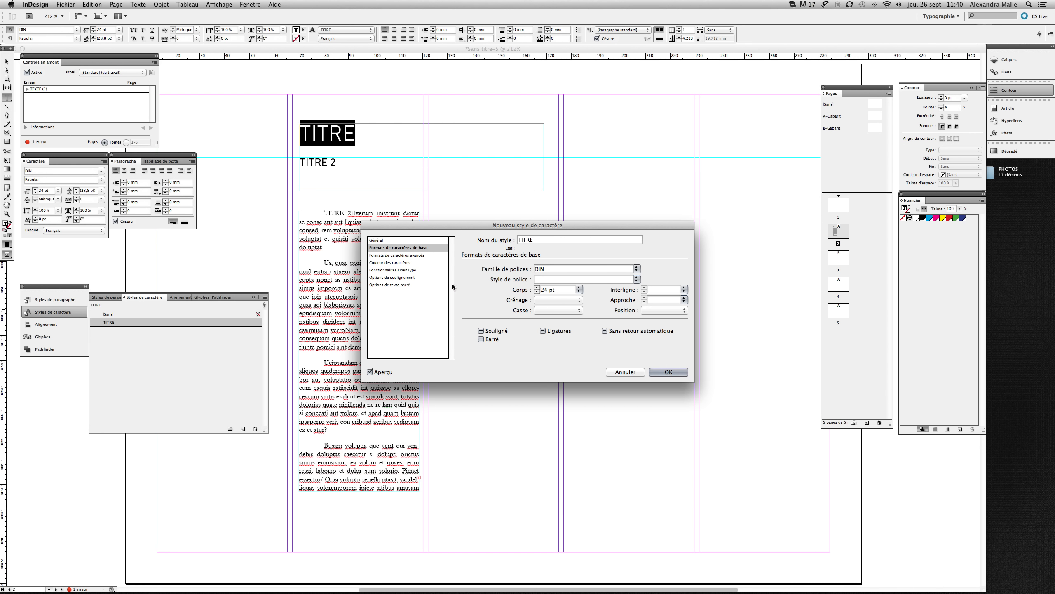
left_click(411, 261)
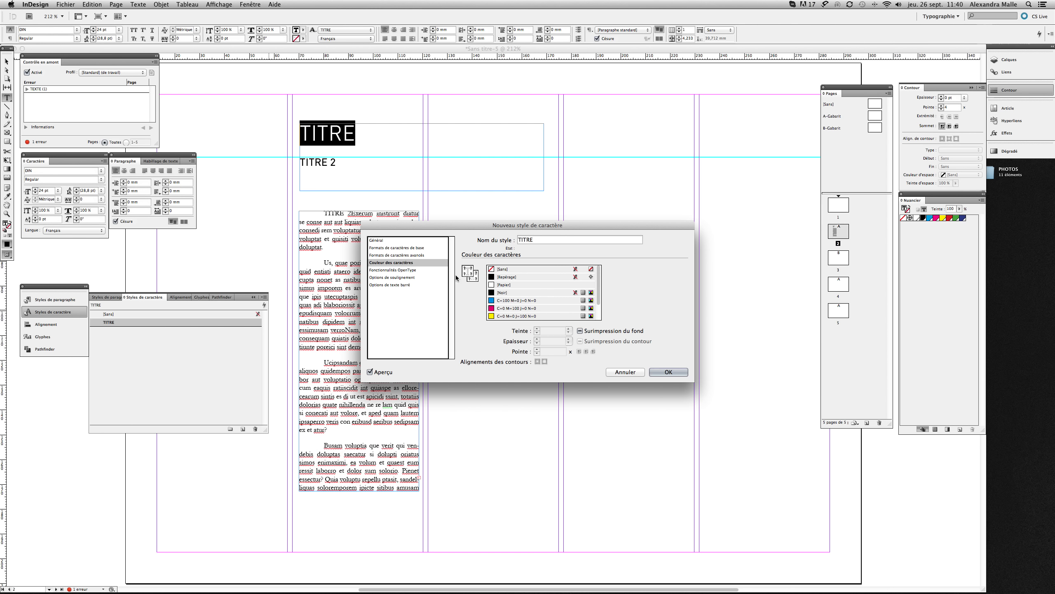
left_click(515, 293)
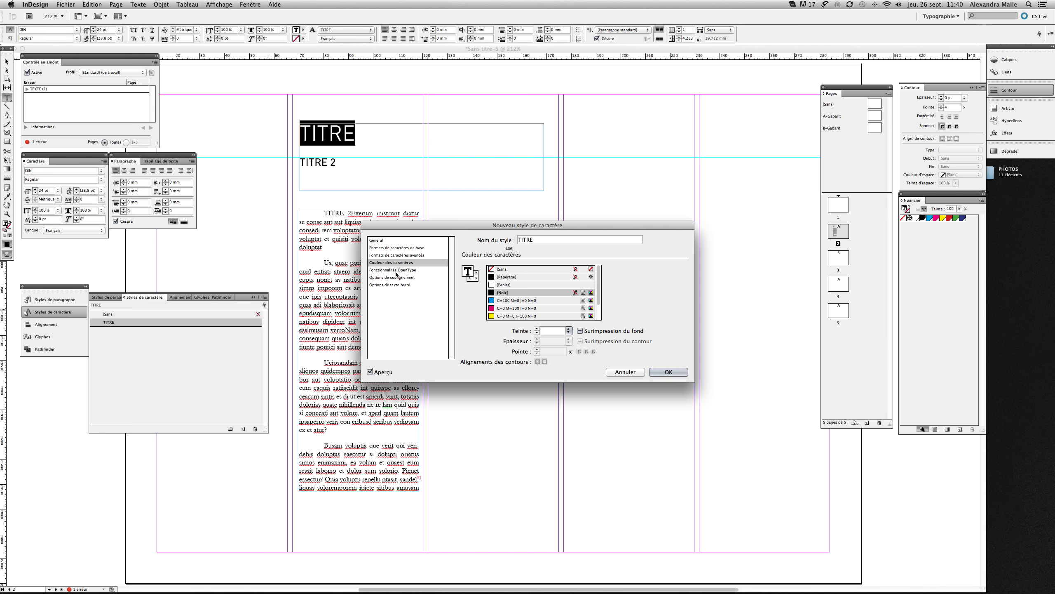
left_click(398, 241)
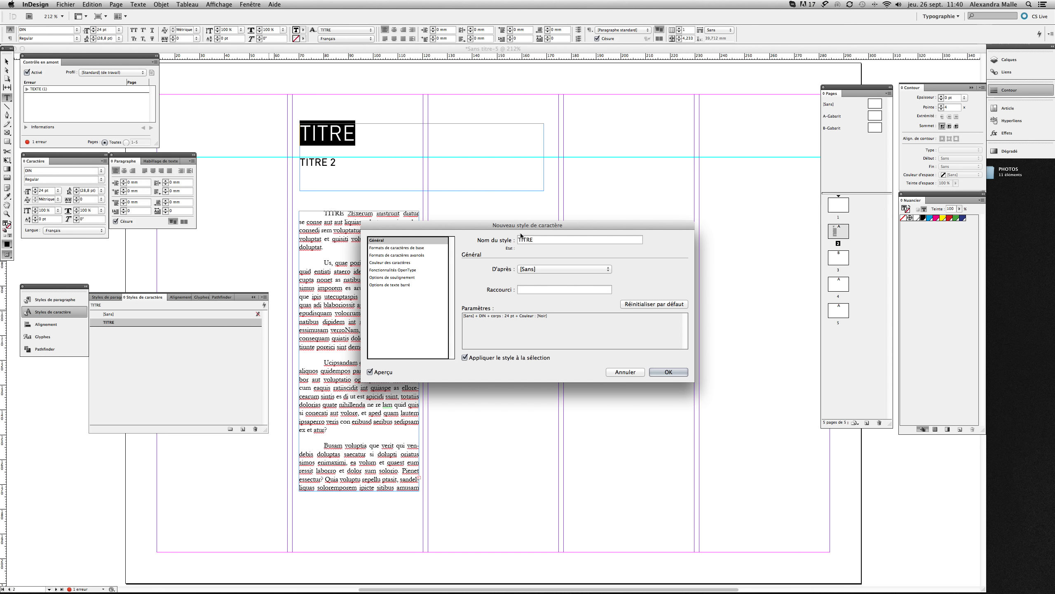
left_click(669, 372)
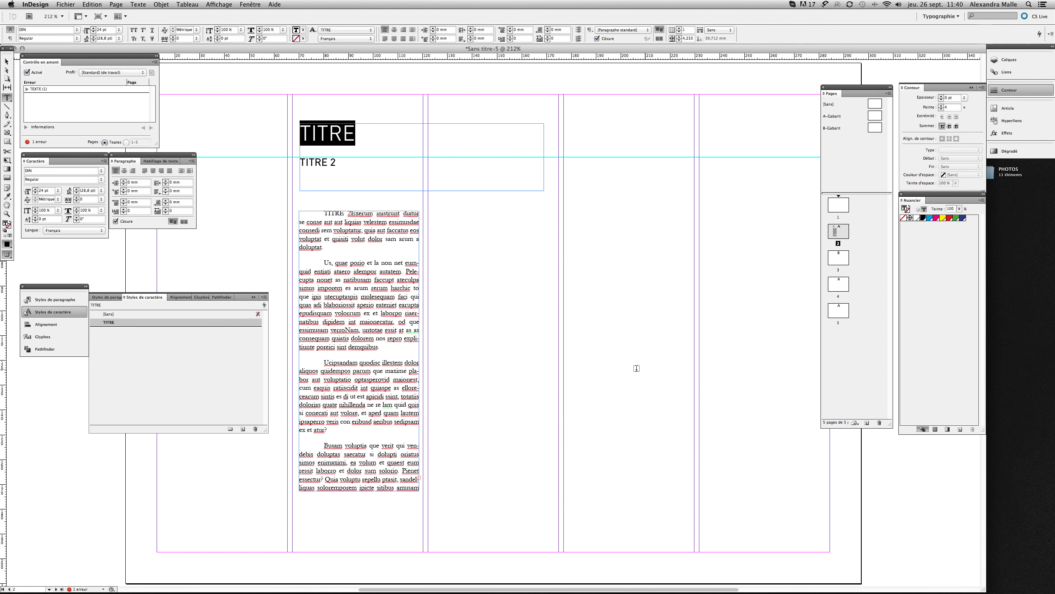
Create a paragraph style named TITRE from the selected heading, checking its basic character formats.
left_click(57, 300)
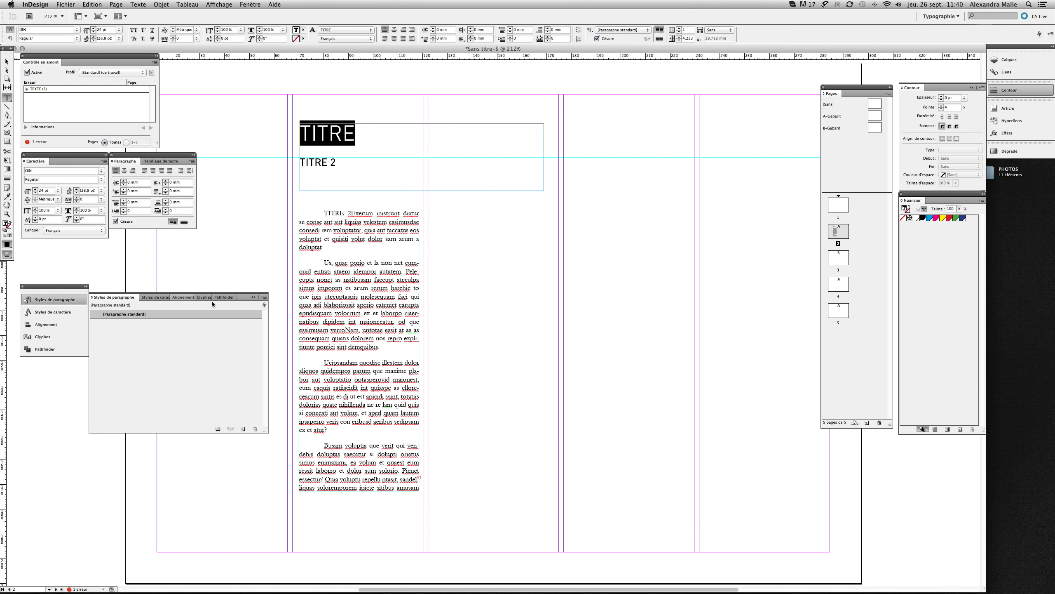
left_click(264, 297)
left_click(299, 298)
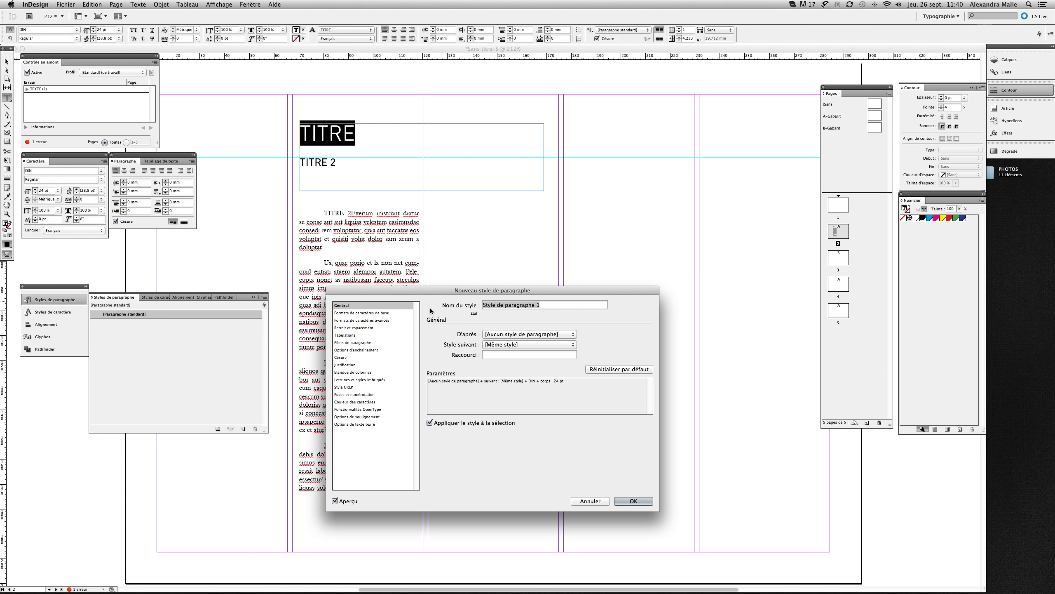
type("TITRE")
left_click(357, 314)
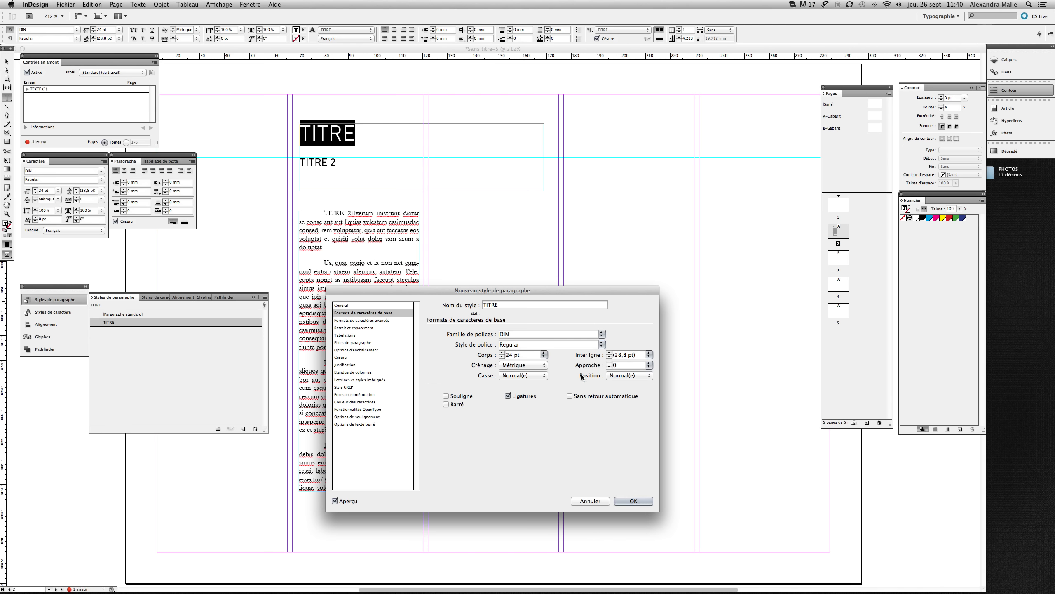
left_click(646, 500)
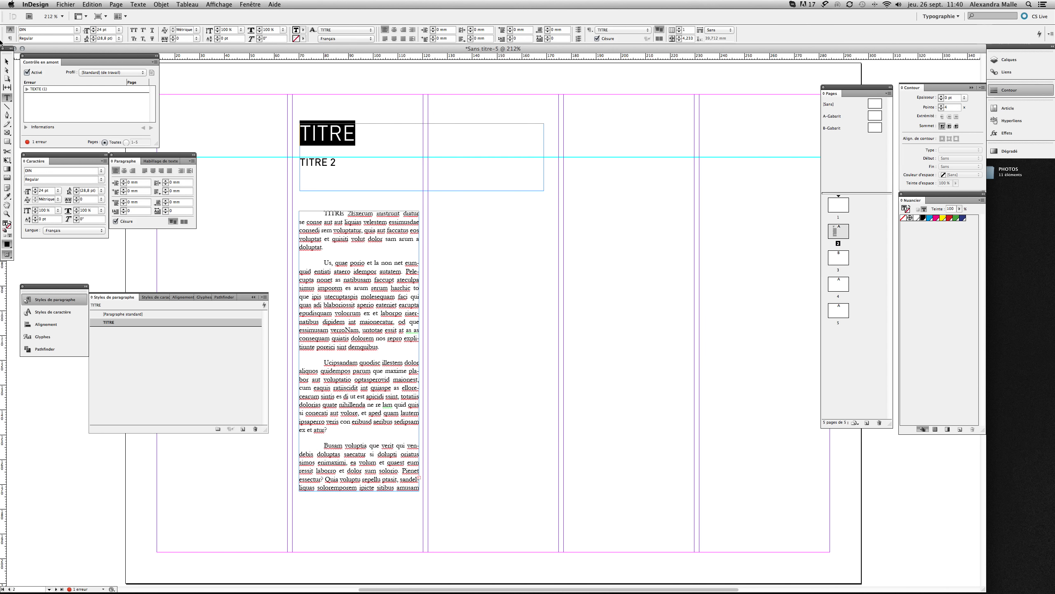
Start a new character style named TITRE 2 from the TITRE 2 heading text.
left_click(7, 61)
left_click(230, 198)
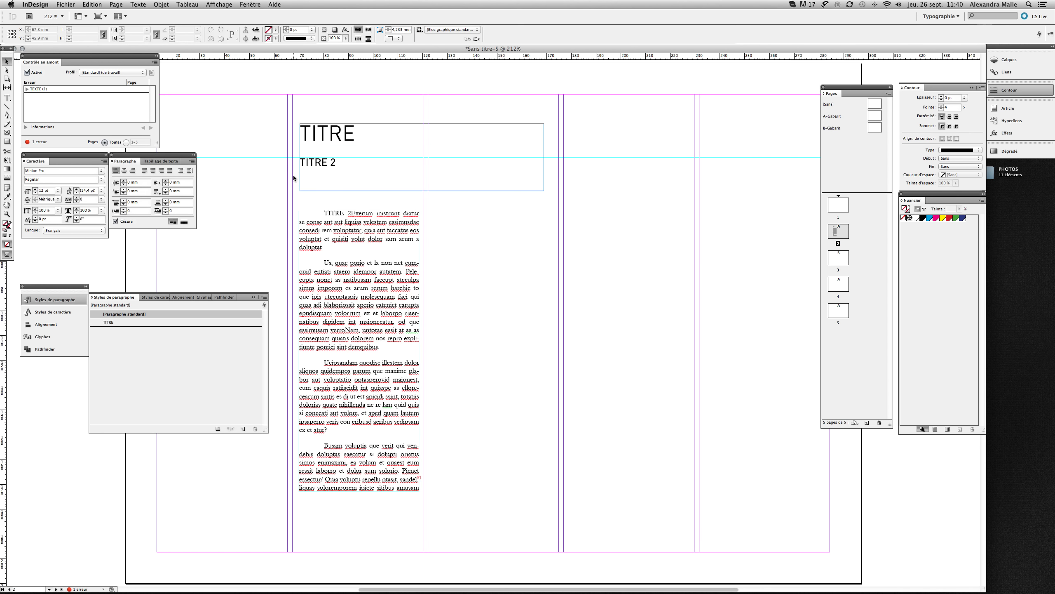
left_click(313, 172)
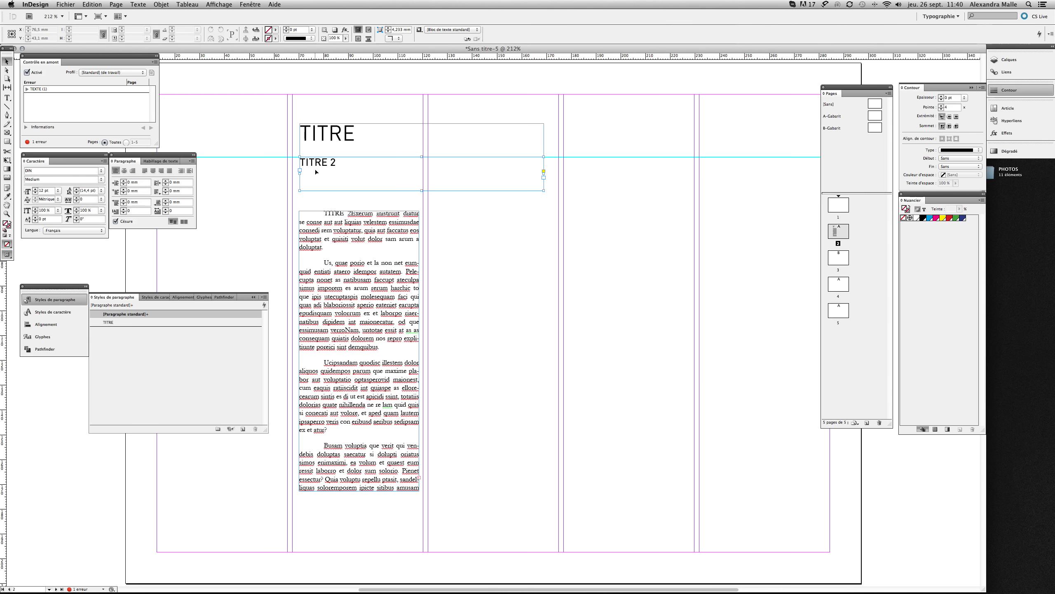
left_click(6, 98)
left_click(341, 161)
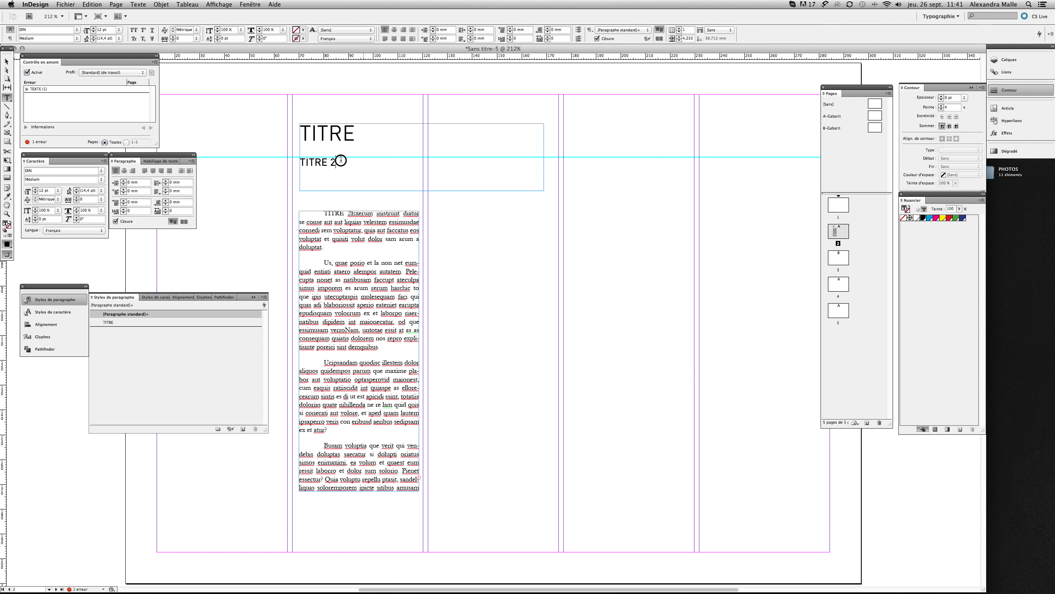
triple_click(340, 161)
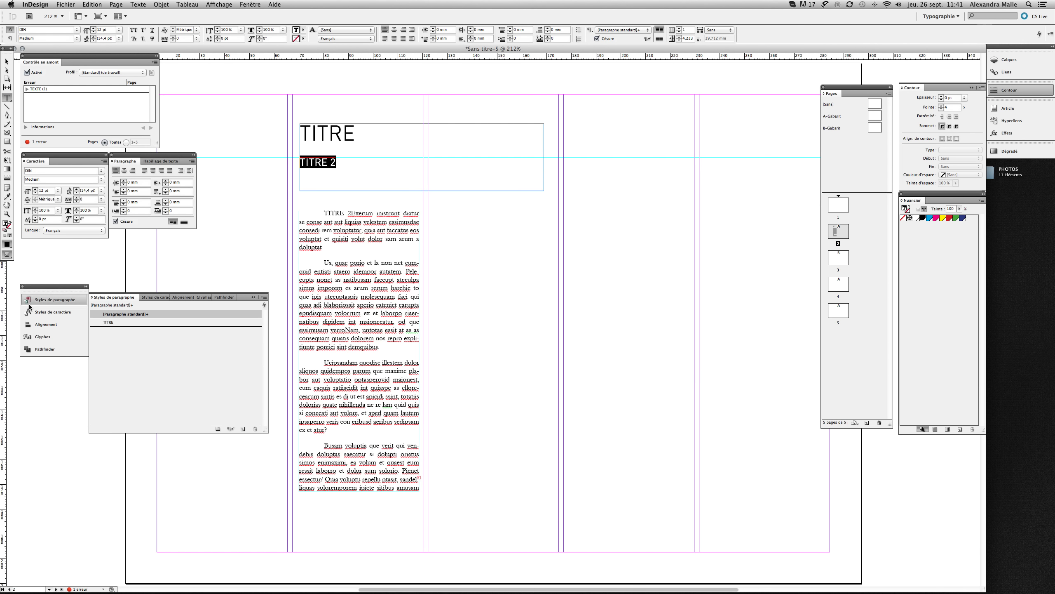
left_click(52, 312)
left_click(263, 298)
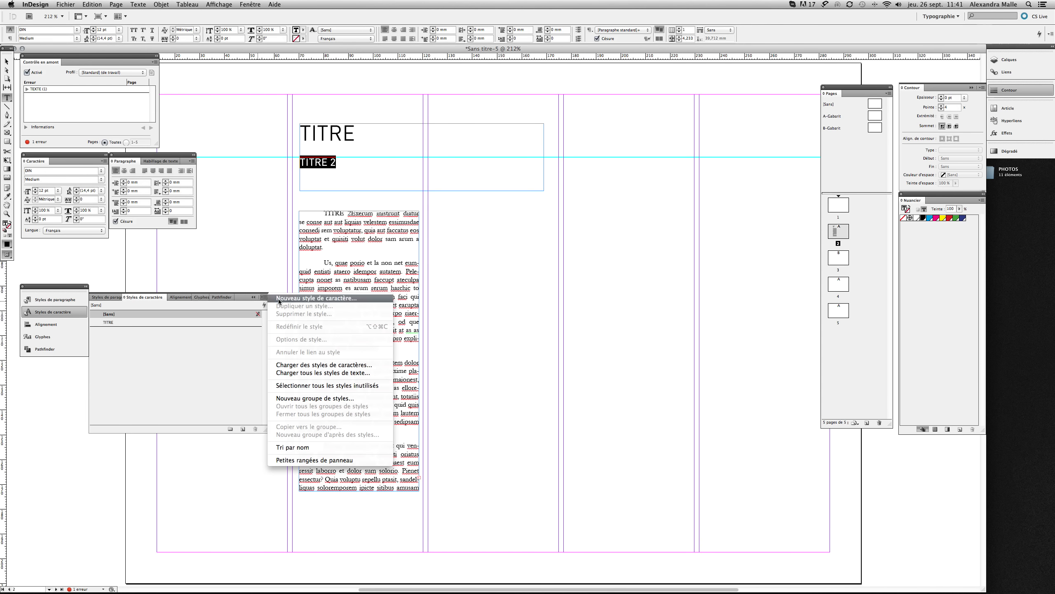
left_click(285, 298)
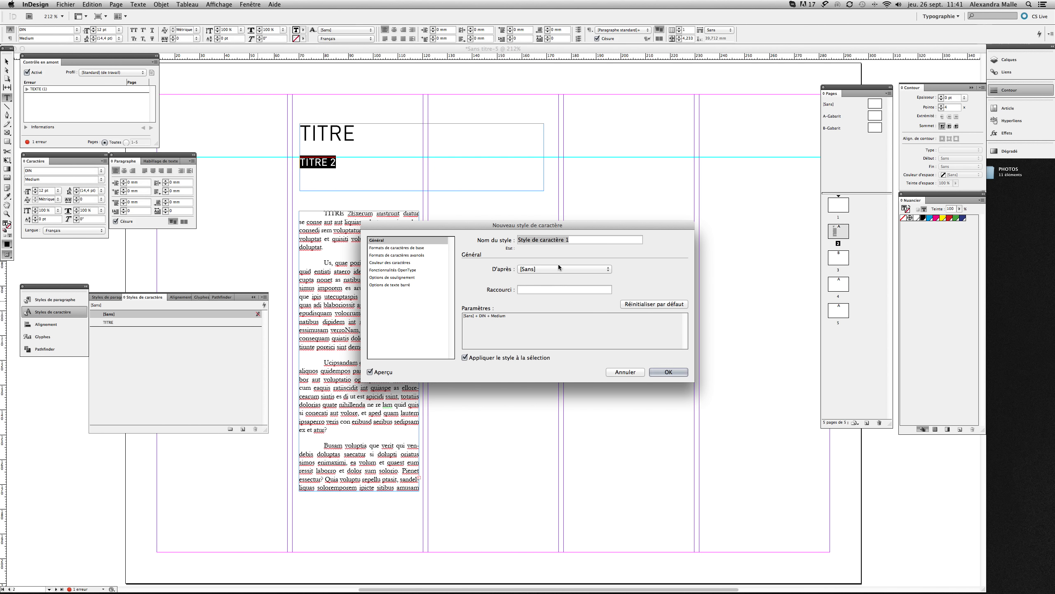
type("TITRE 2")
Set the TITRE 2 character style's font size to 12 pt and save the style.
left_click(388, 248)
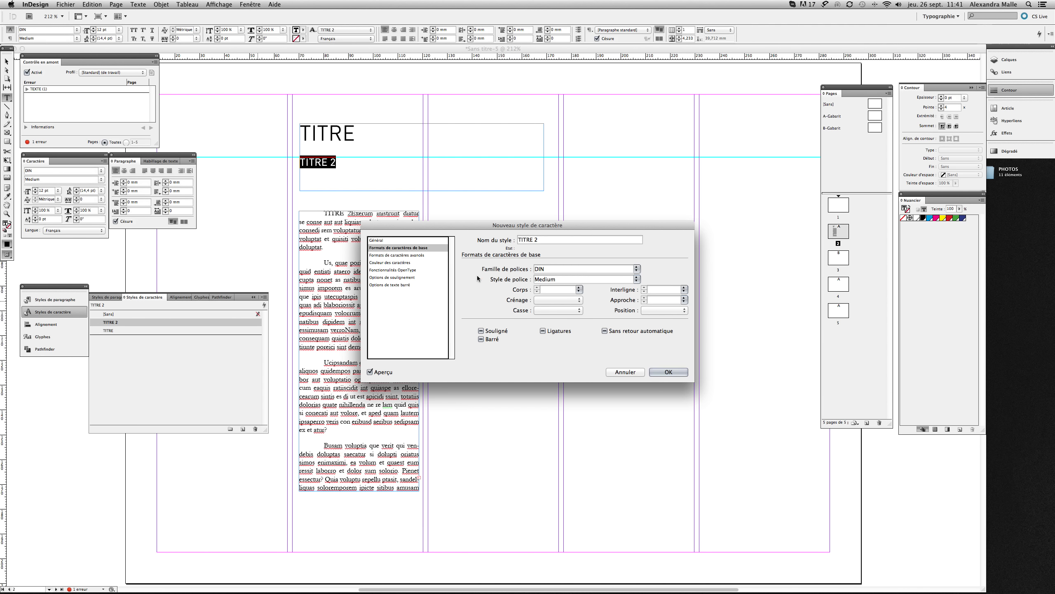
left_click(562, 290)
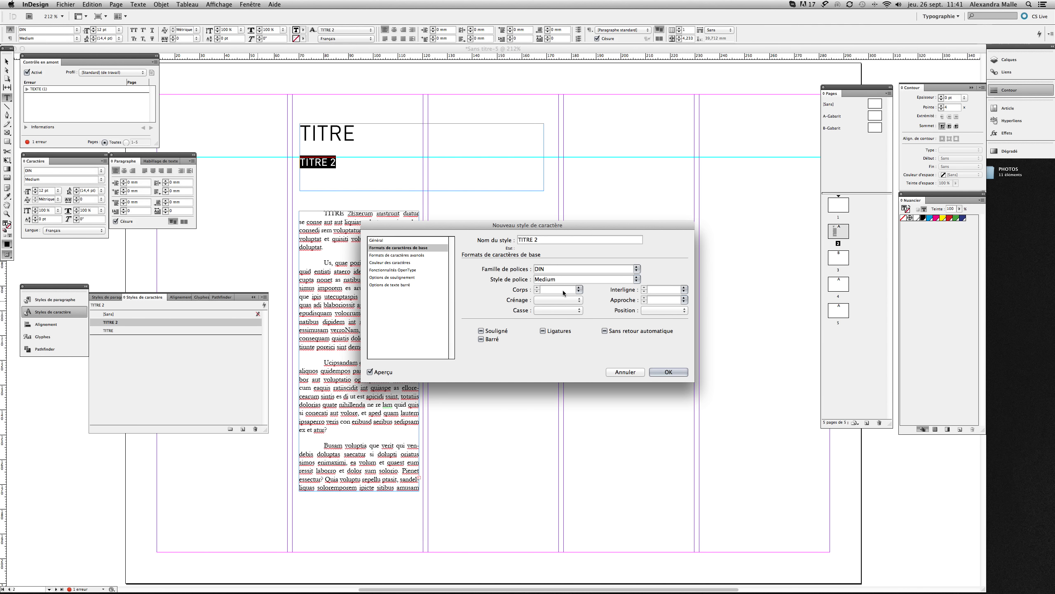
type("12")
left_click(666, 372)
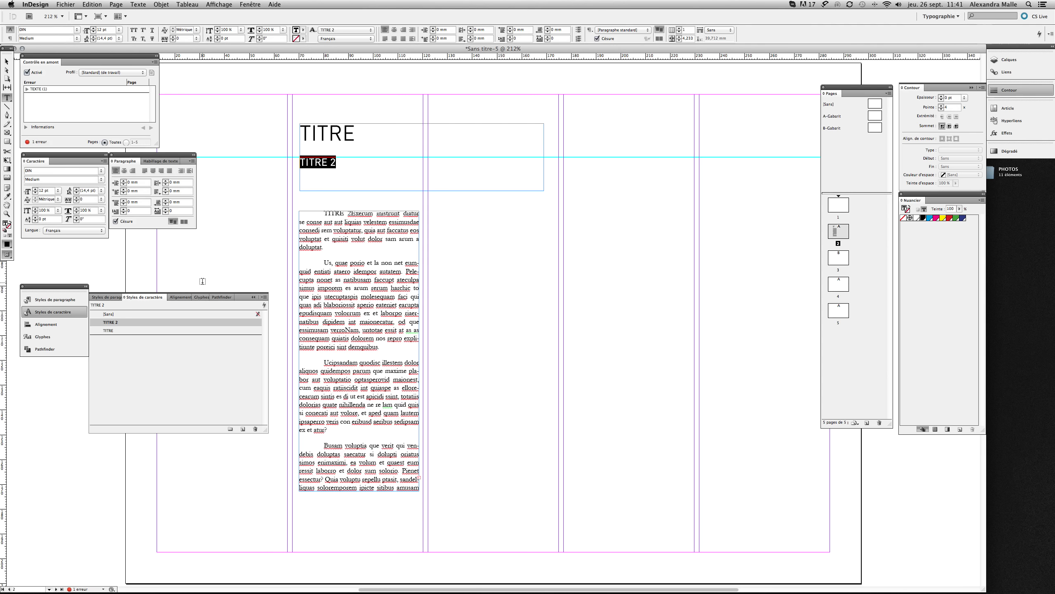
Create a paragraph style named TITRE 2 from the selected subheading, checking its basic character formats.
left_click(46, 300)
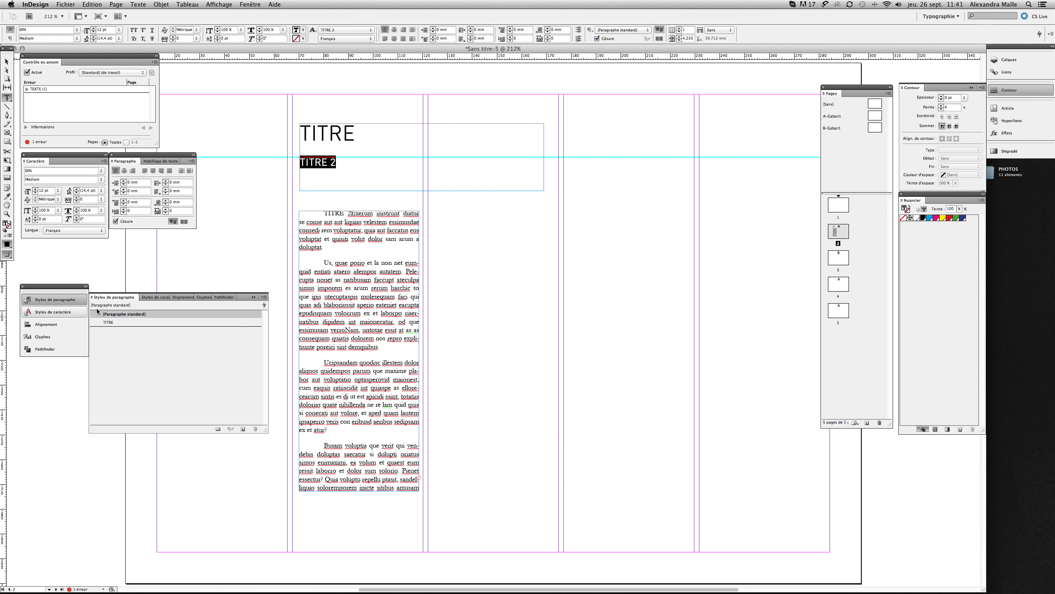
left_click(264, 298)
left_click(306, 300)
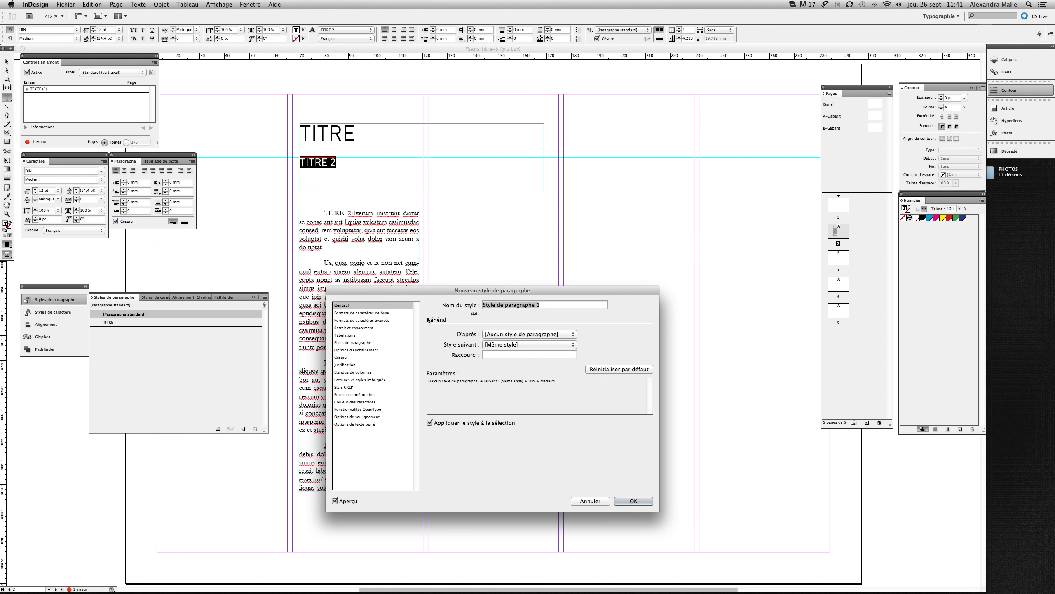
type("TITRE 2")
left_click(387, 314)
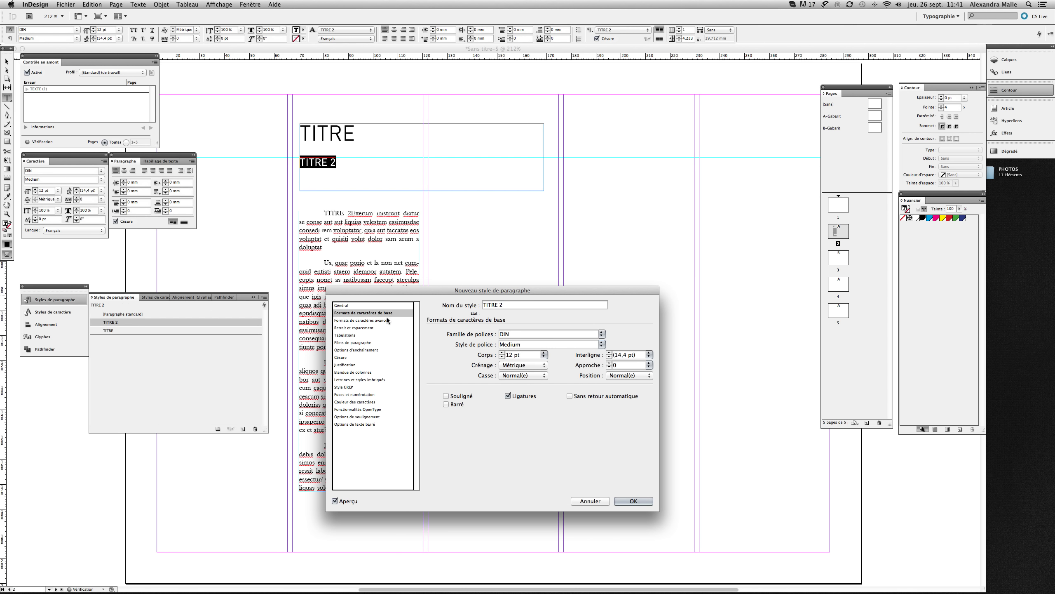
left_click(627, 502)
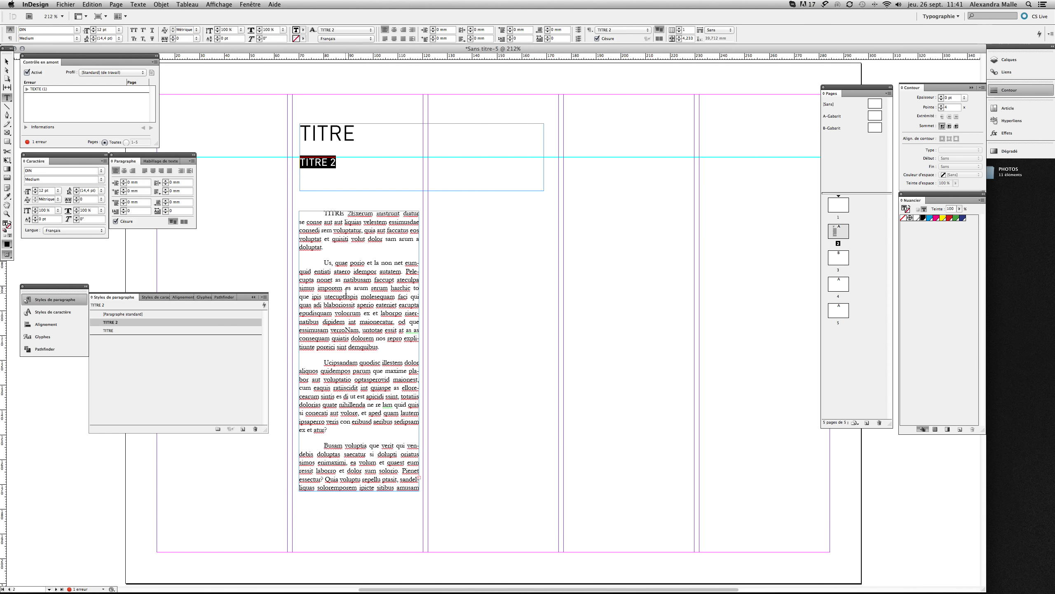
left_click(51, 313)
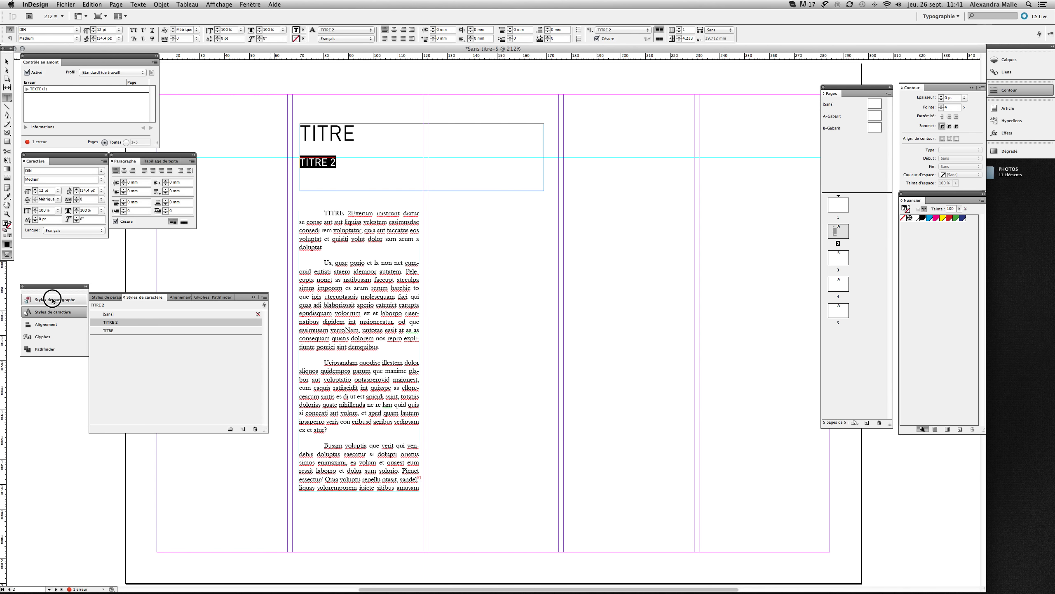
left_click(52, 299)
left_click(52, 311)
left_click(52, 299)
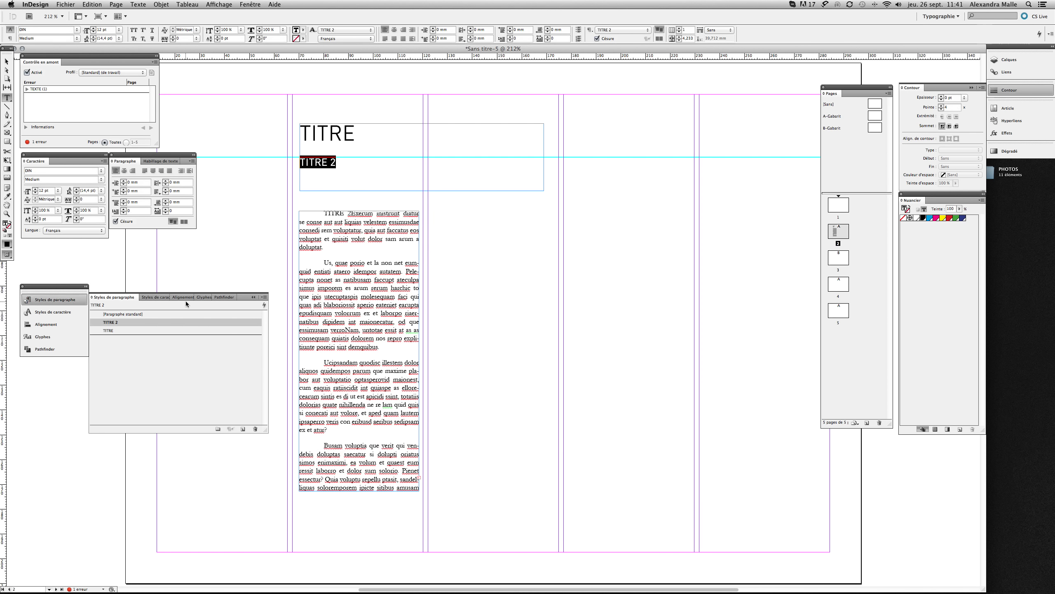
Start a new character style named TEXTE COURANT from the whole body text and set its font style to Regular.
left_click(365, 313)
key("super+a")
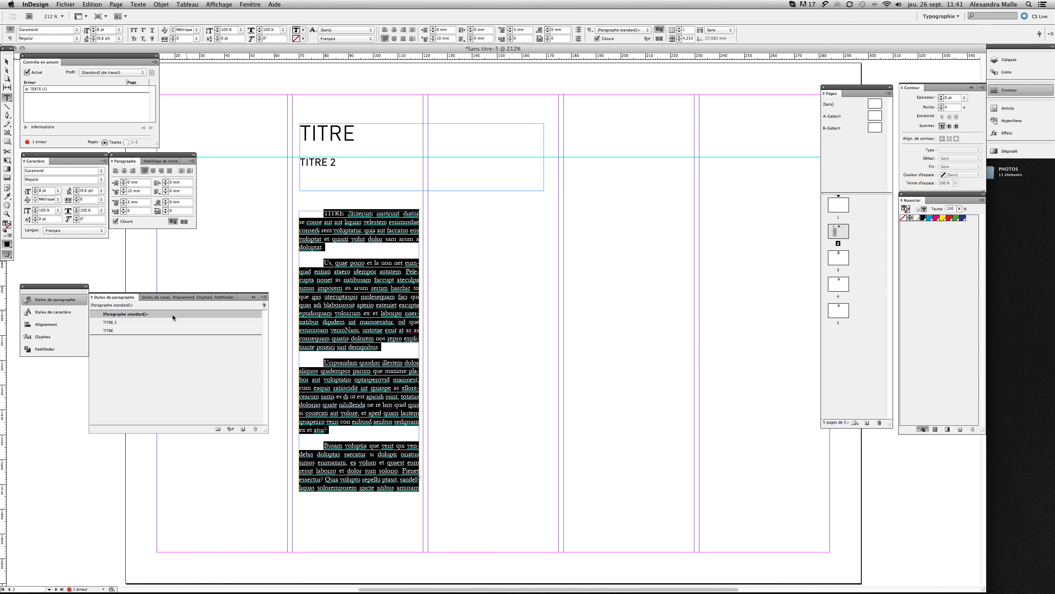
left_click(57, 311)
left_click(263, 299)
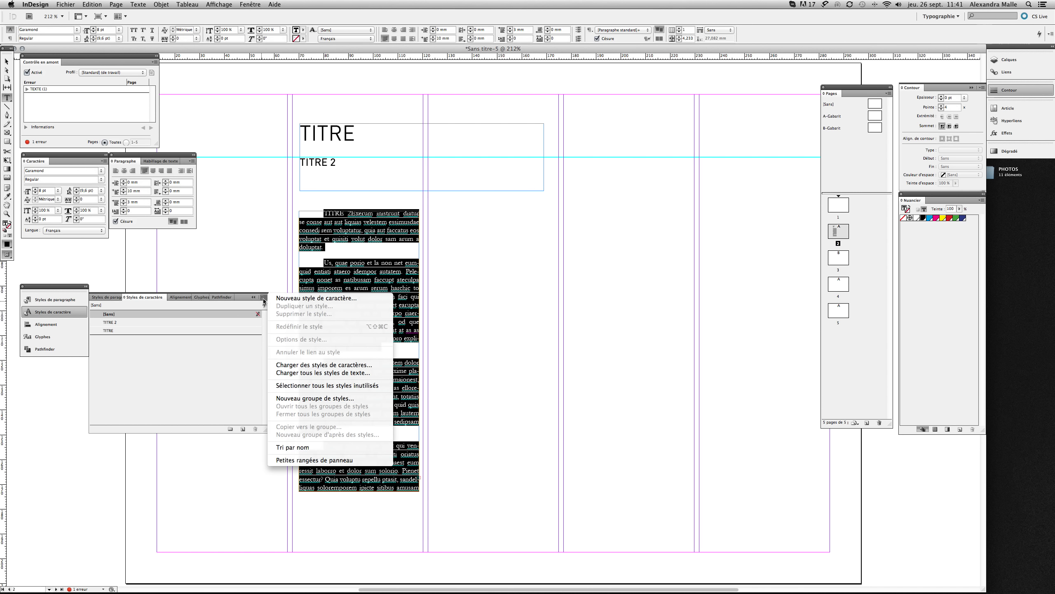
left_click(286, 299)
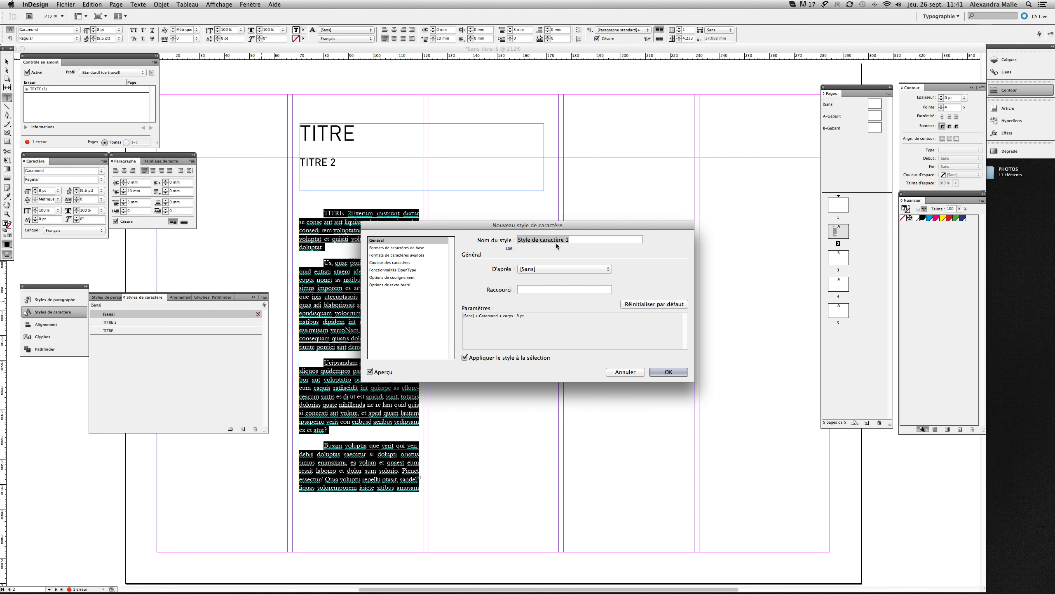
type("TEXTE COURANT")
left_click(392, 248)
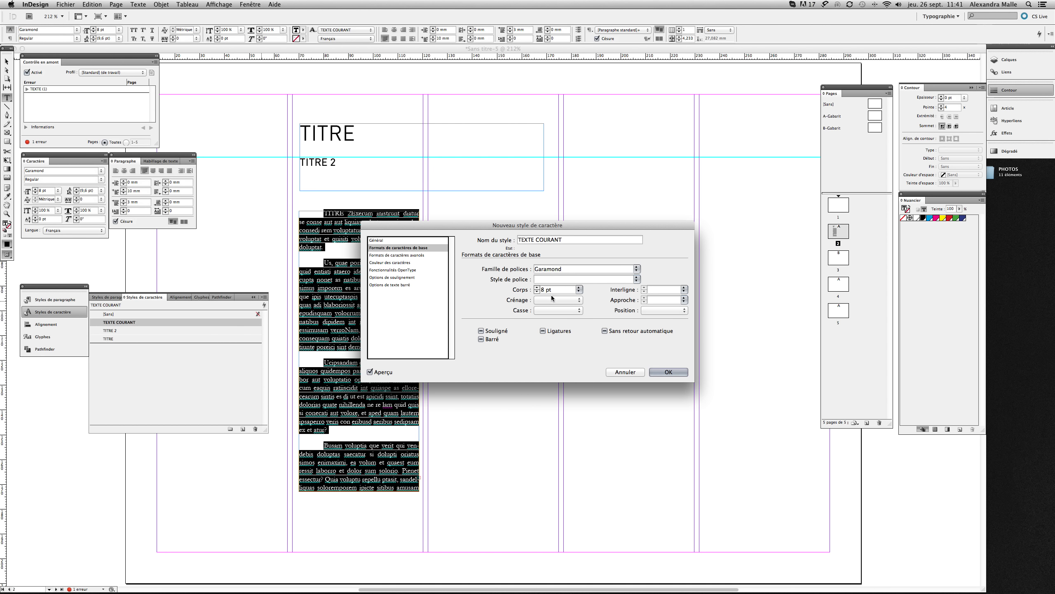
left_click(636, 279)
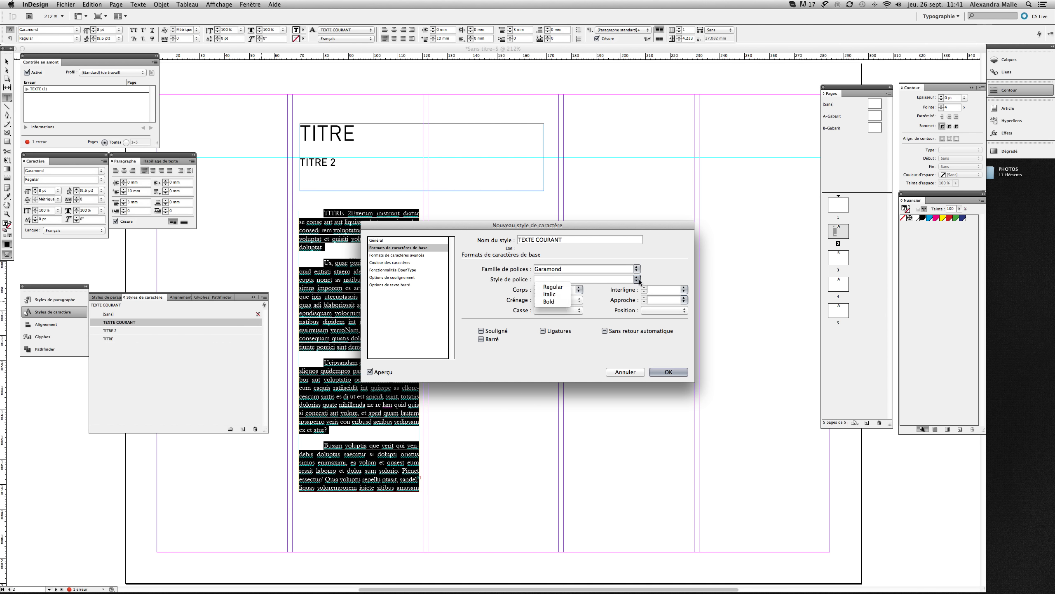
left_click(562, 288)
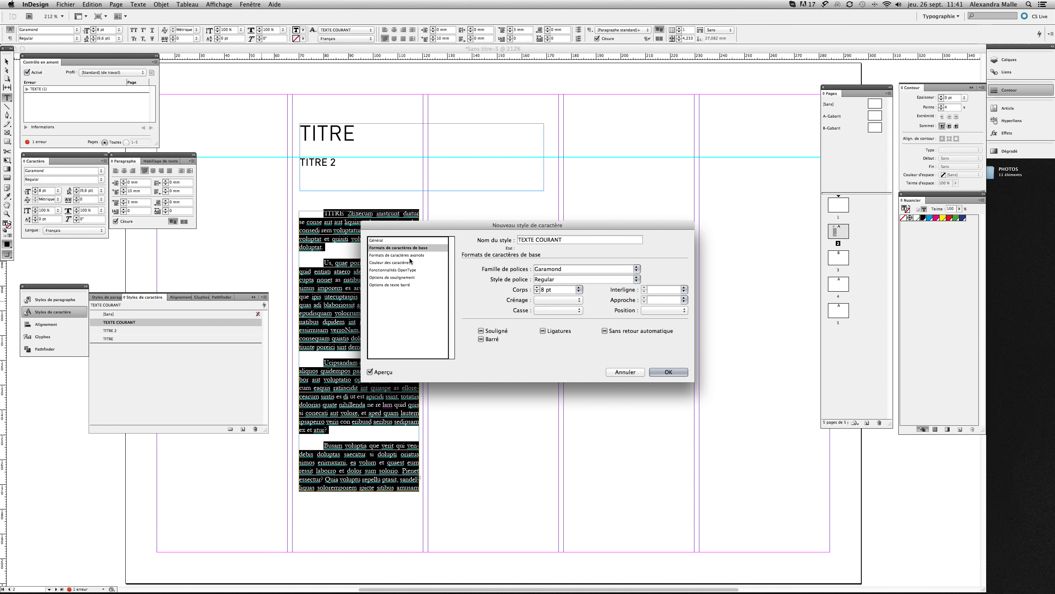
Check the TEXTE COURANT character style's settings, set its character colour to black (Noir) and save the style.
left_click(405, 240)
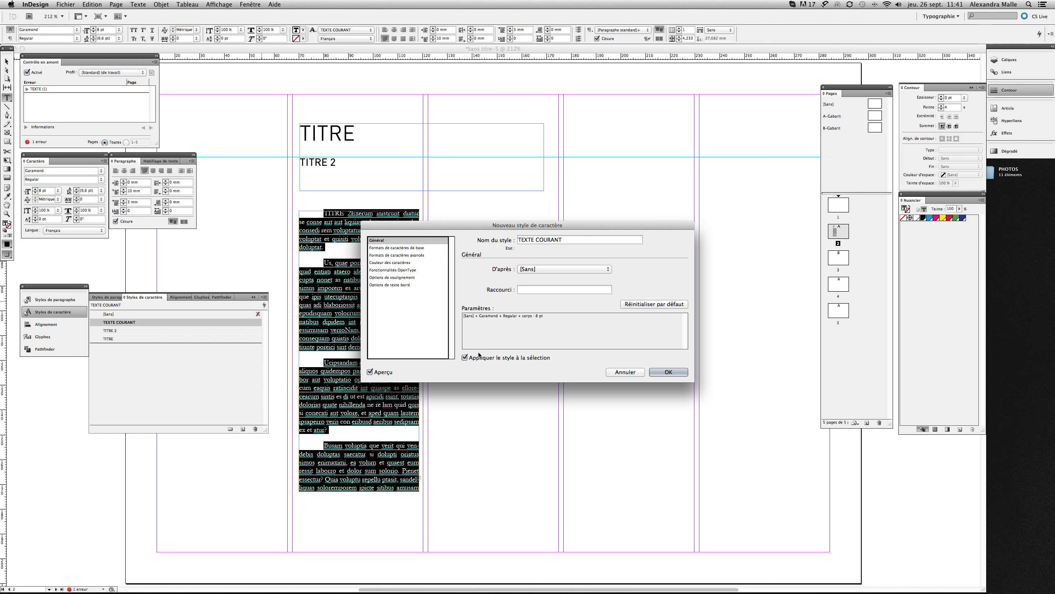
left_click(394, 247)
left_click(394, 255)
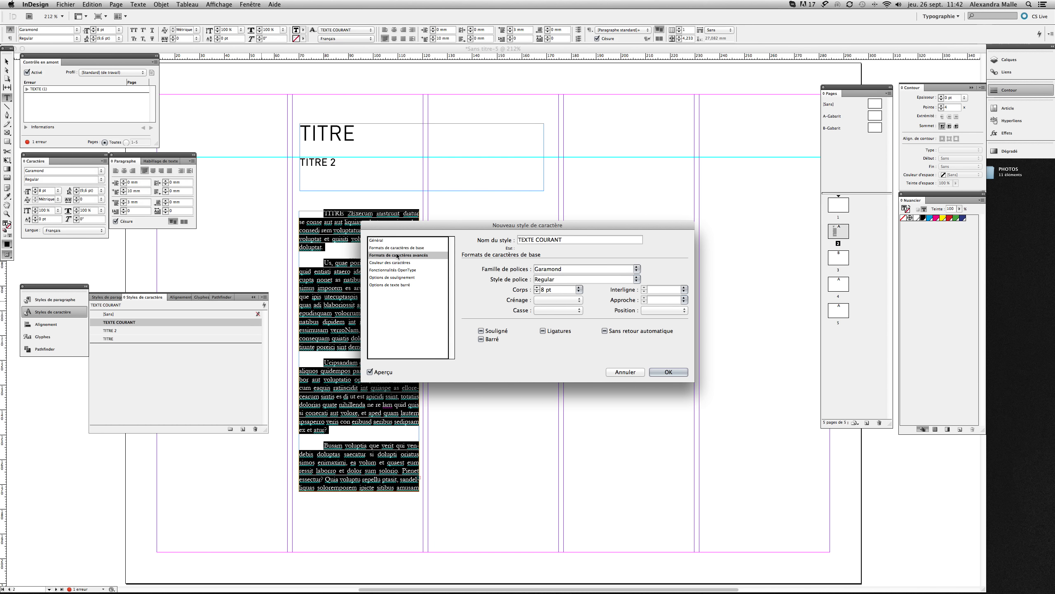
left_click(395, 262)
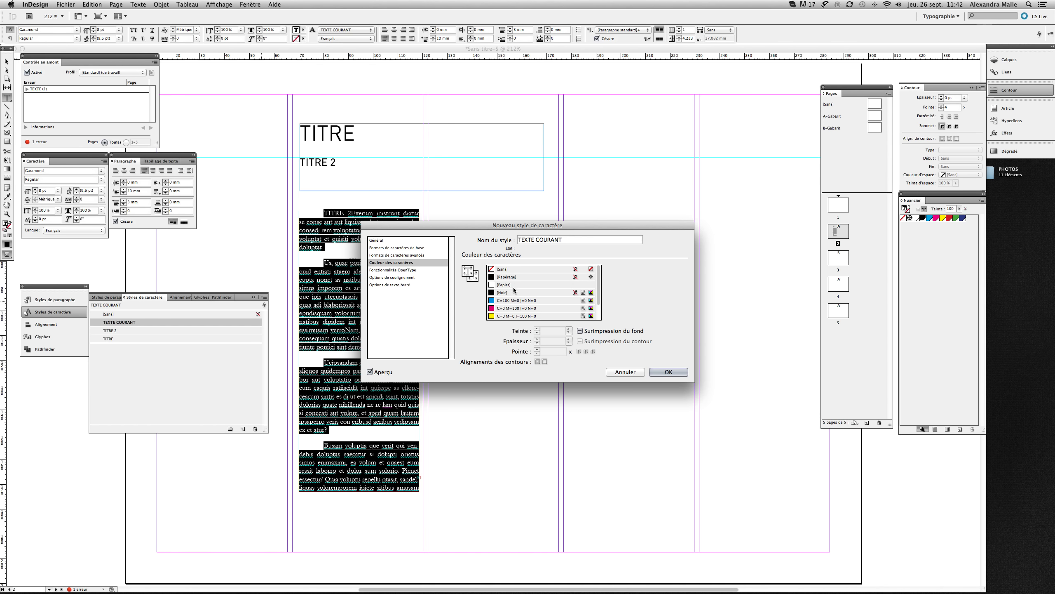
left_click(512, 291)
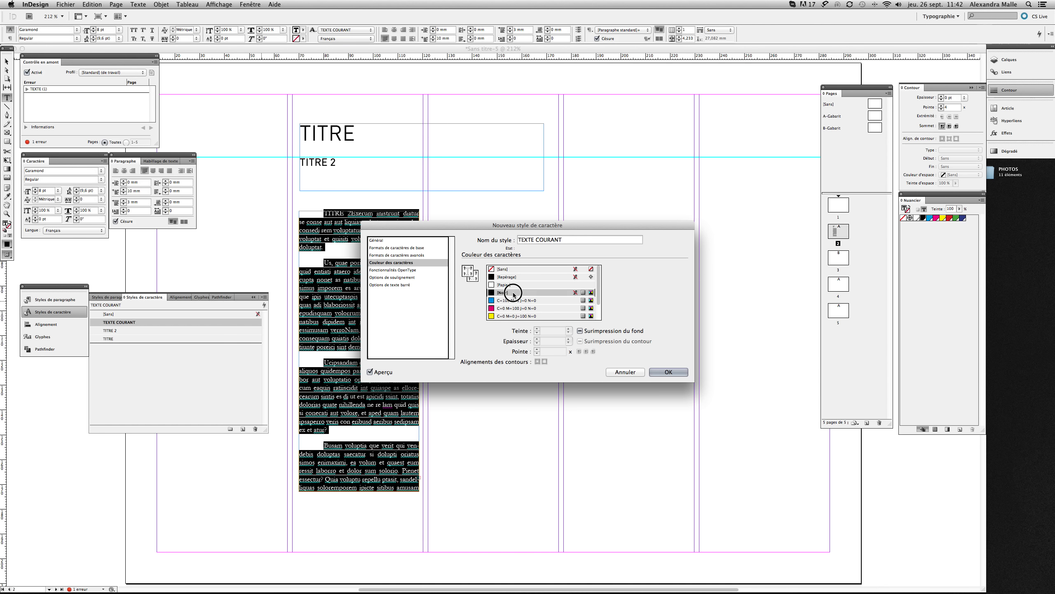
left_click(669, 372)
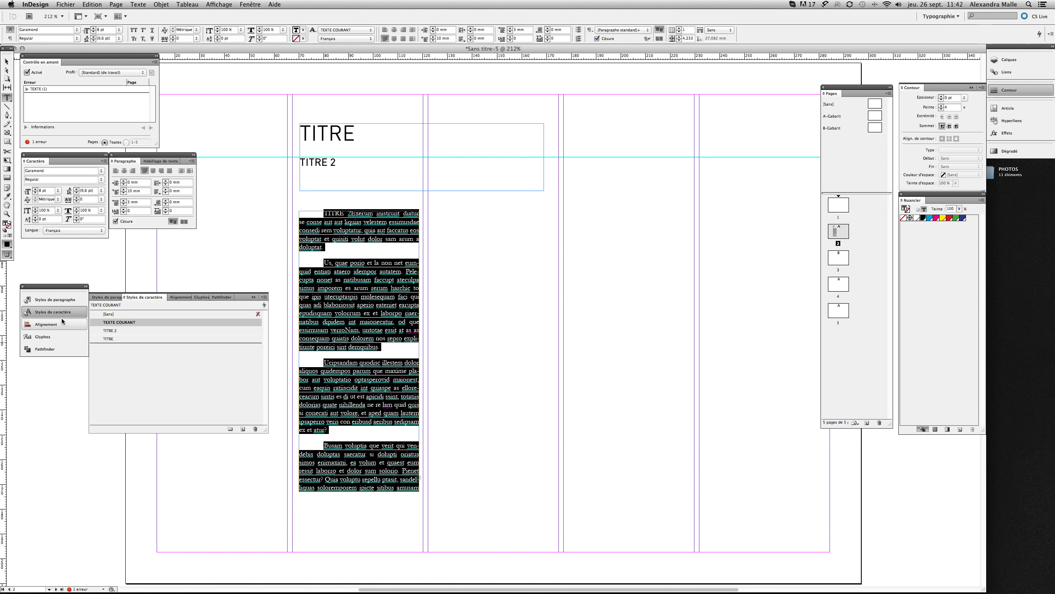
Create a paragraph style named TEXTE COURANT from the selected body text, checking its basic and advanced character formats.
left_click(54, 300)
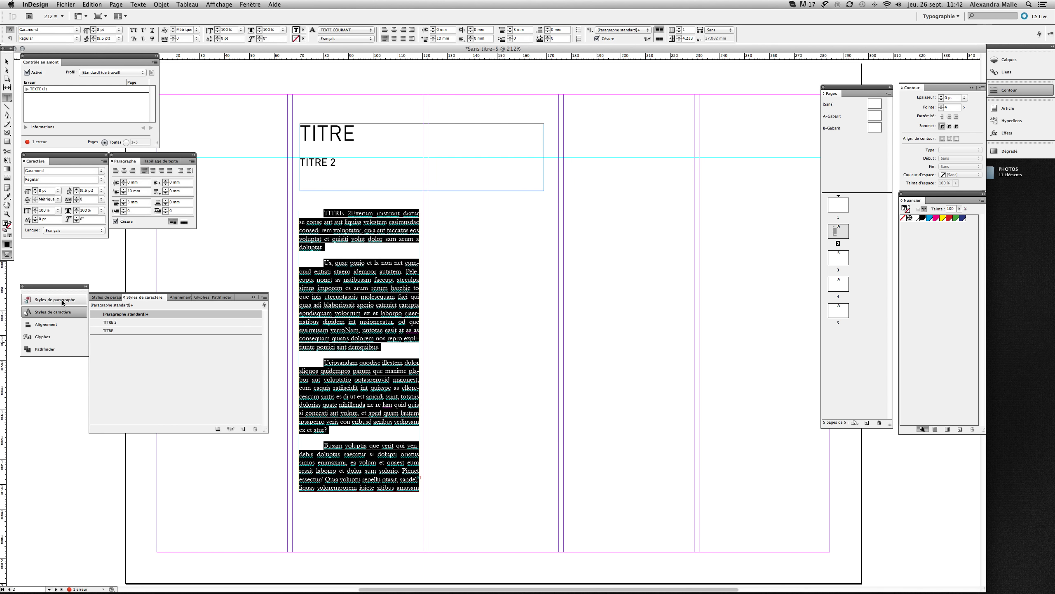
left_click(265, 298)
left_click(316, 306)
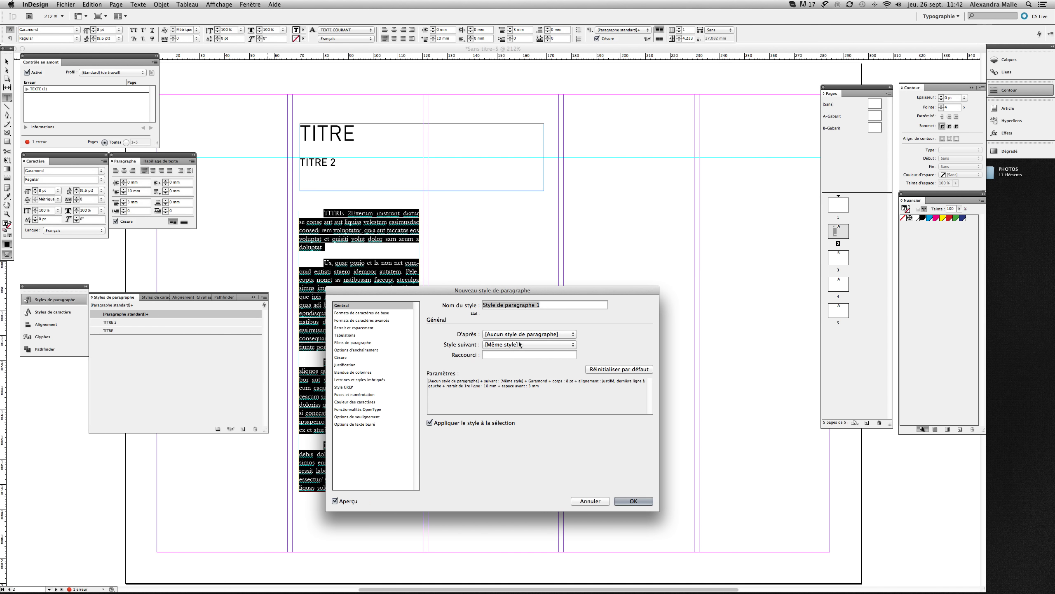
type("TEXTE COURANT")
left_click(366, 313)
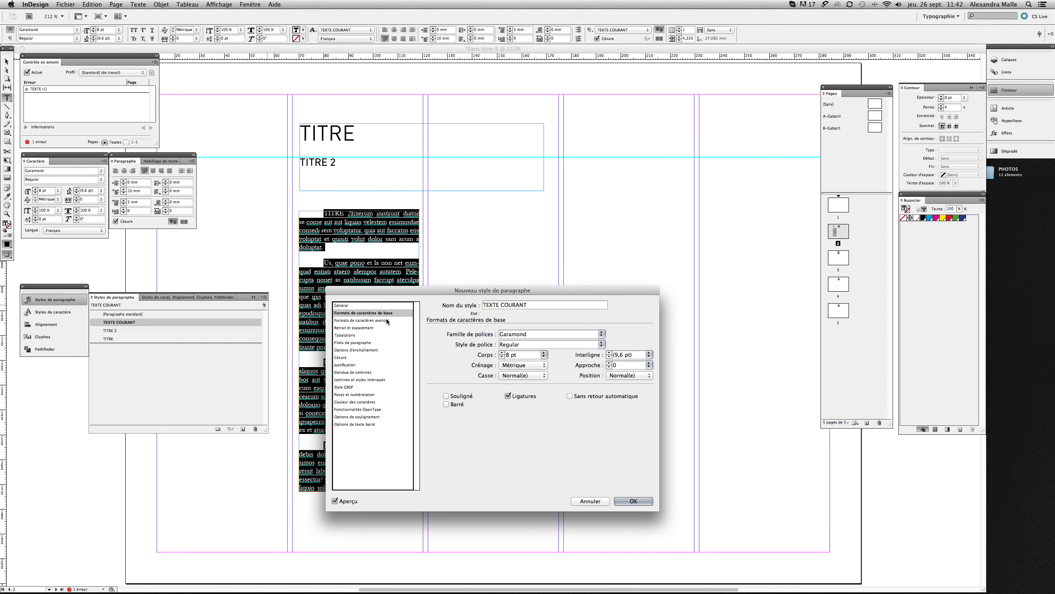
left_click(374, 320)
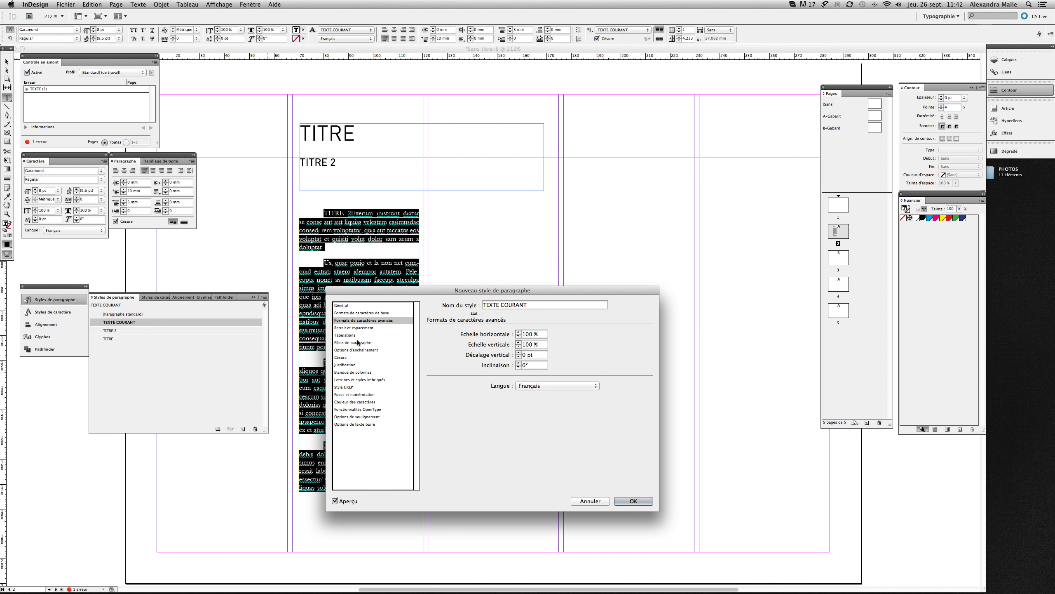
left_click(353, 305)
left_click(628, 502)
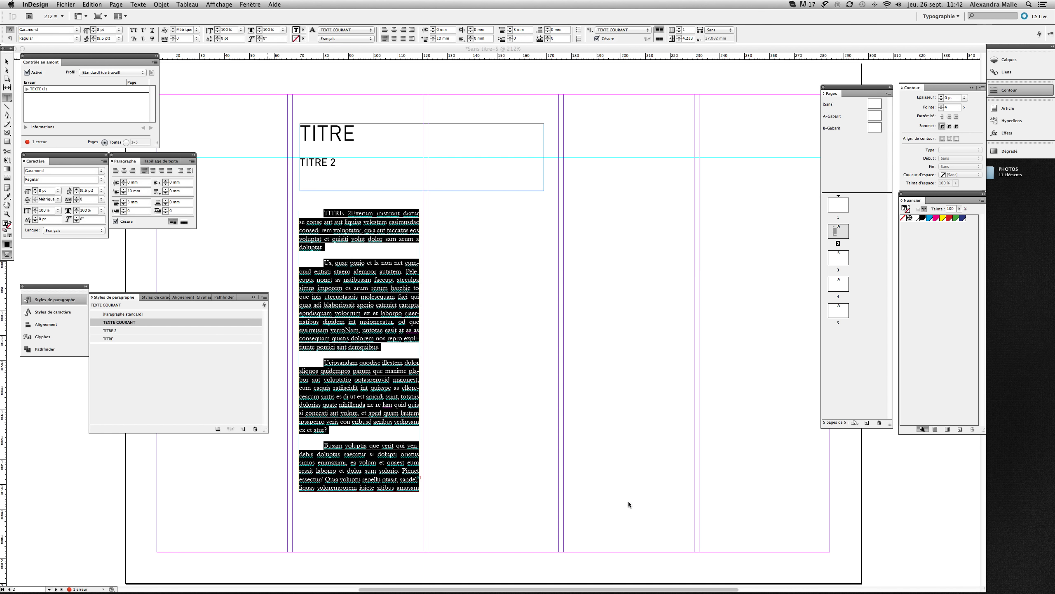
left_click(61, 313)
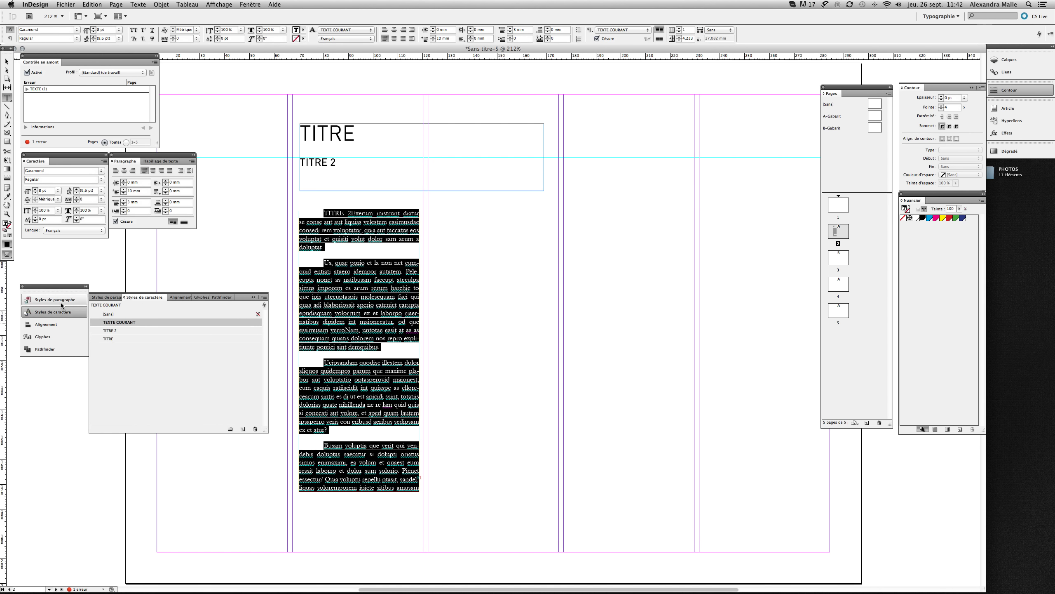
left_click(67, 301)
left_click(367, 330)
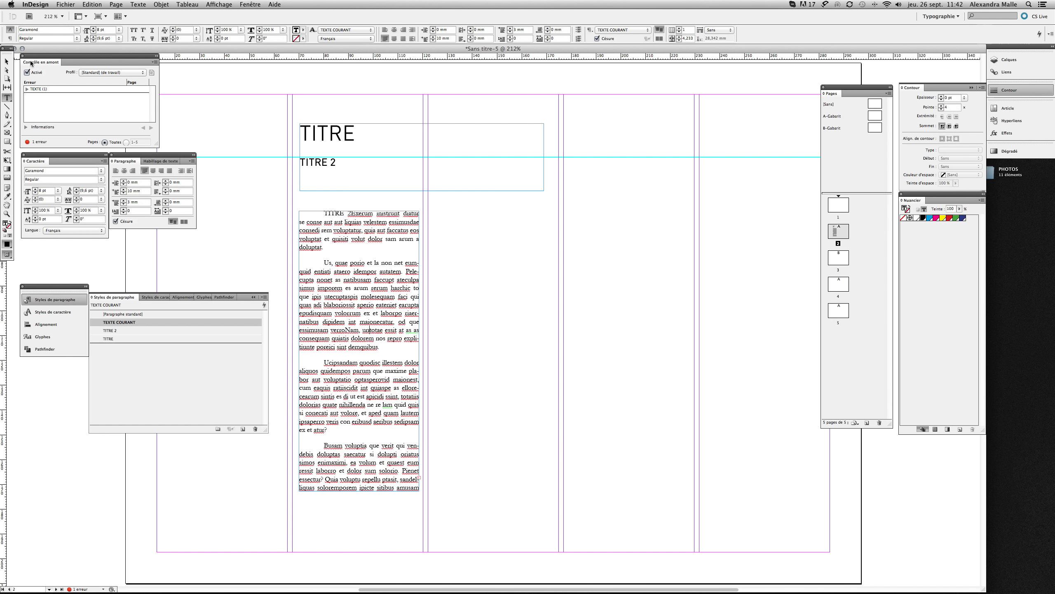
Draw a text frame about 88 by 100 mm in the empty area beside the body text and fill it with placeholder text.
left_click(7, 62)
left_click(231, 186)
left_click(7, 98)
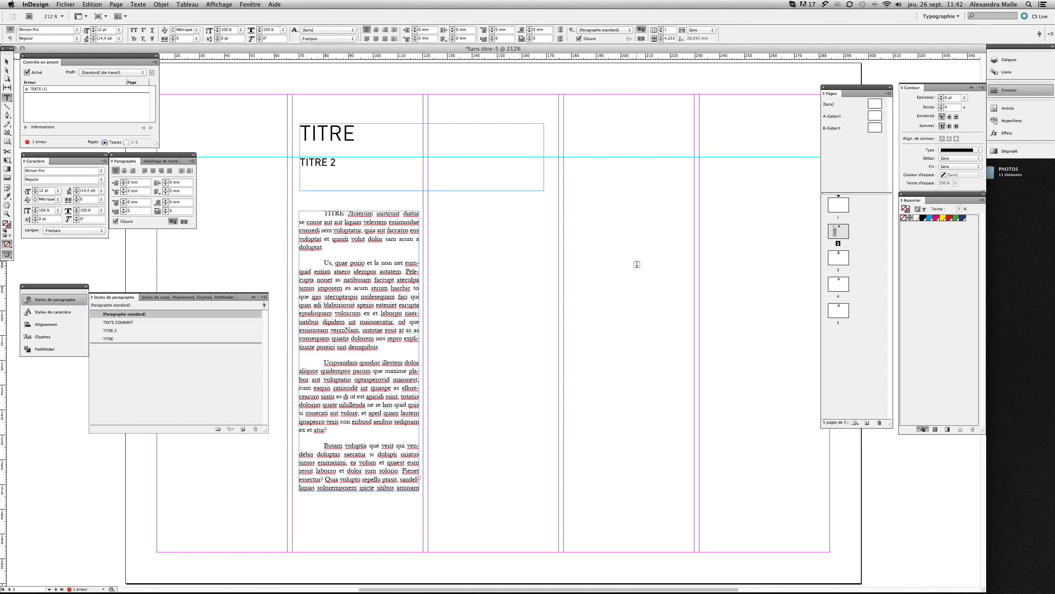
left_click_drag(544, 243, 762, 490)
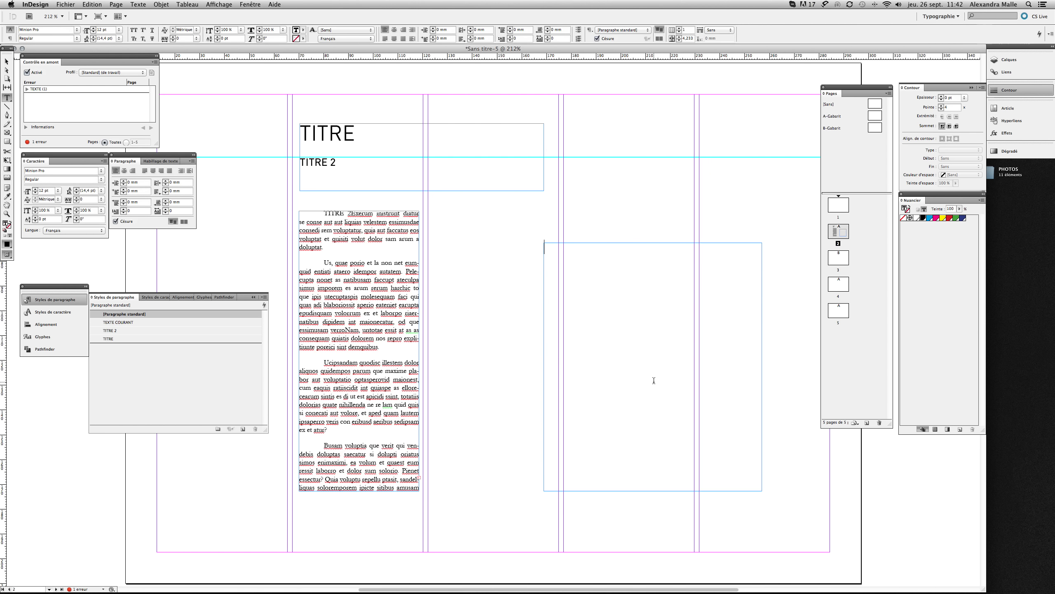
right_click(626, 303)
left_click(673, 451)
Apply the TEXTE COURANT paragraph style and character style to all the placeholder text in the new frame.
left_click(655, 370)
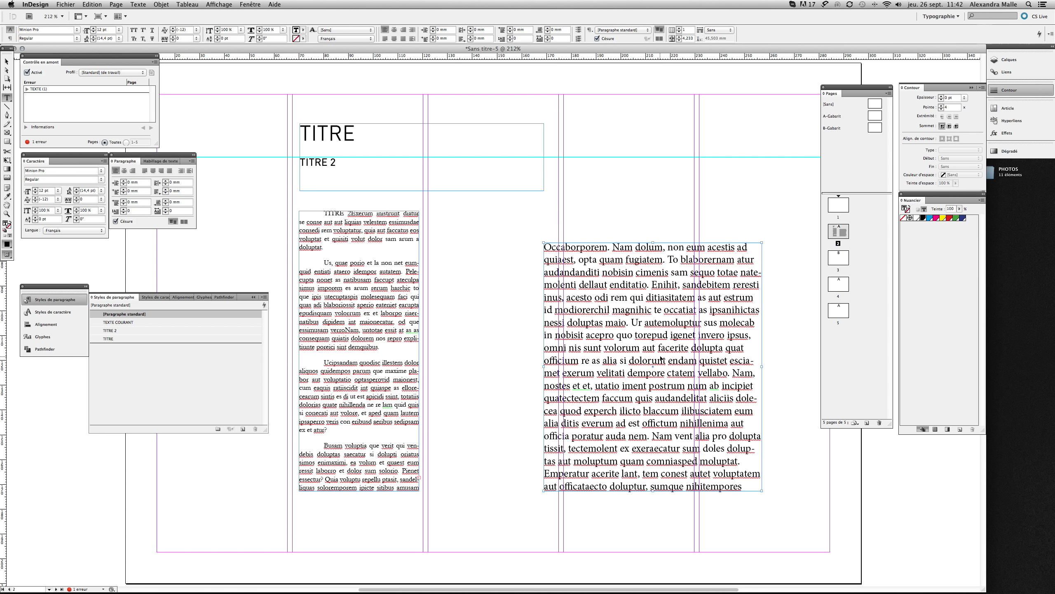
key("super+a")
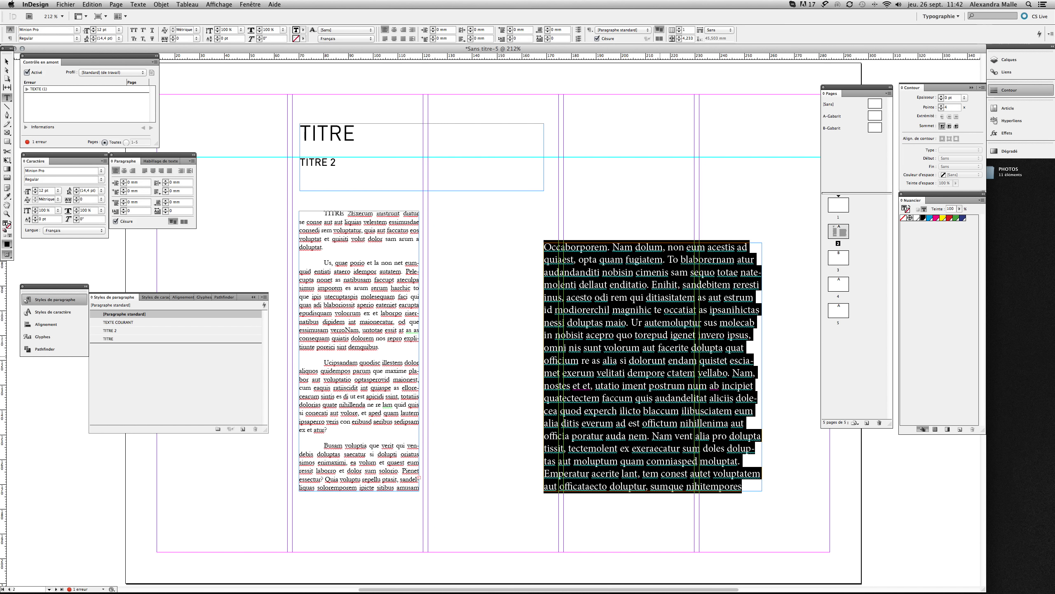
left_click(139, 323)
left_click(61, 313)
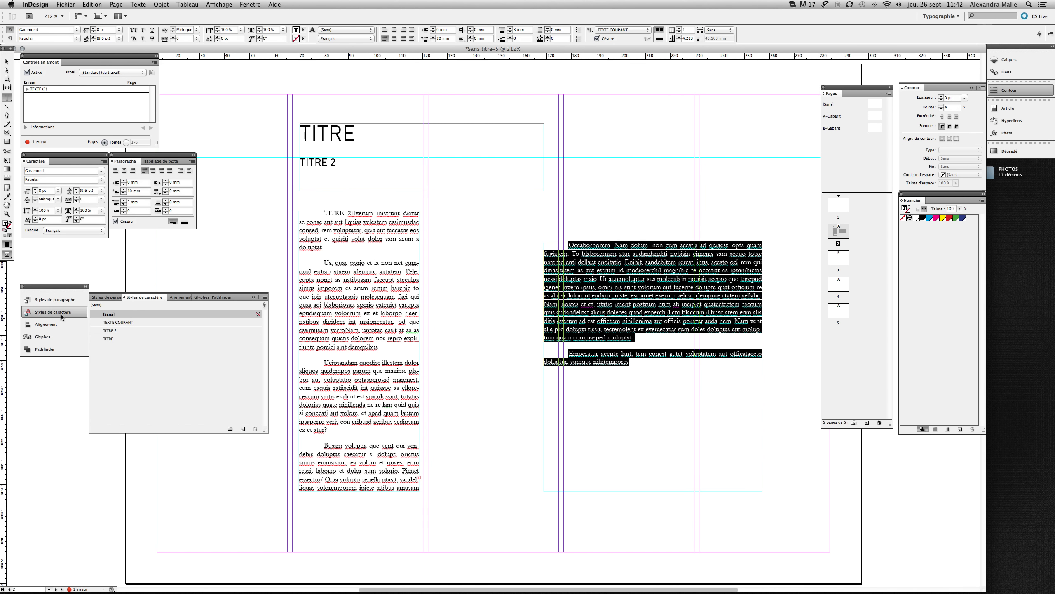
left_click(131, 322)
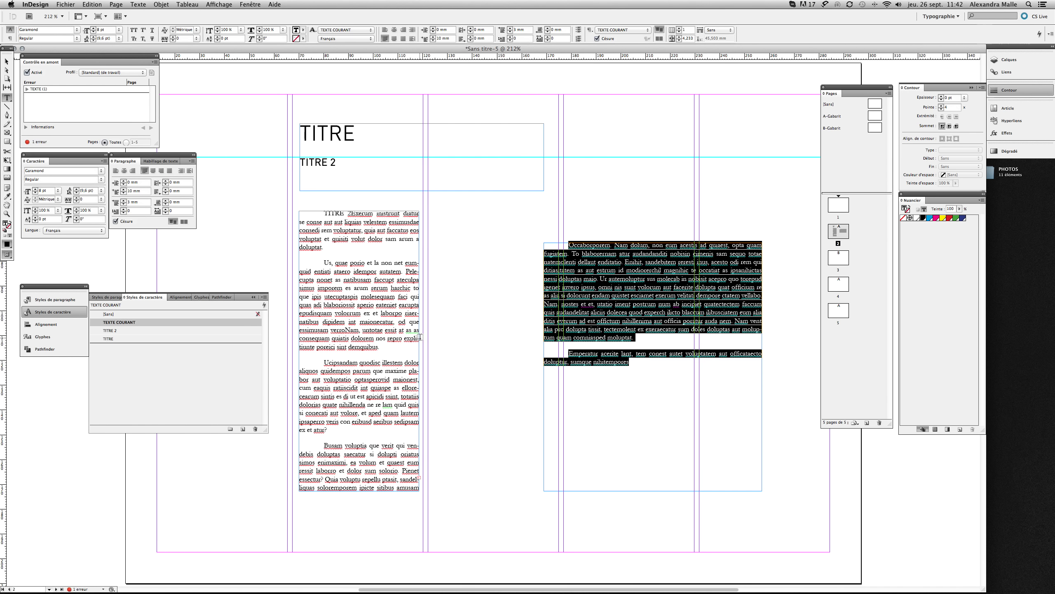
left_click(737, 366)
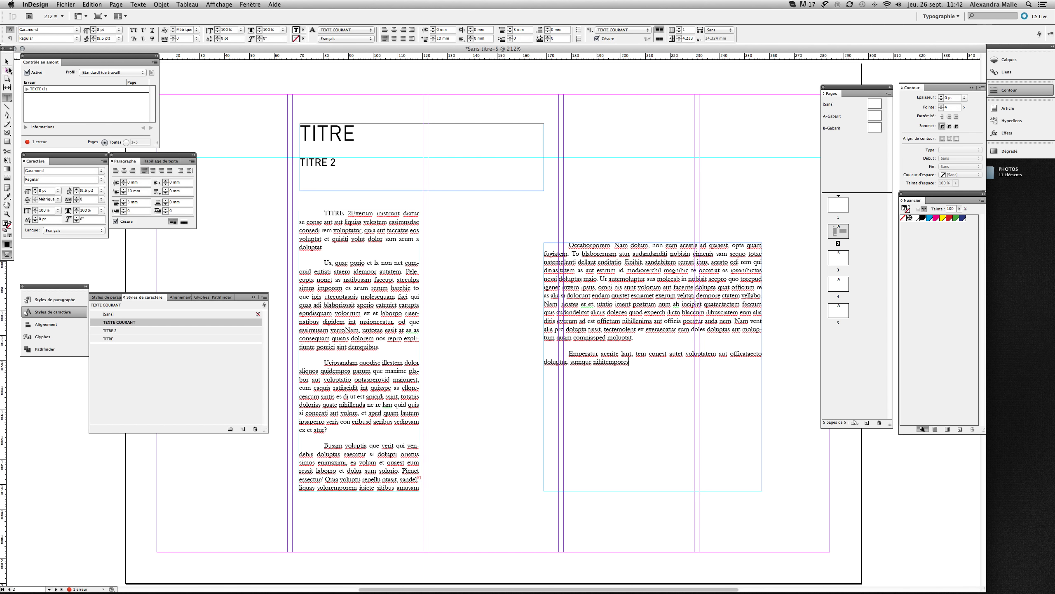
Move the new text frame to the column beside the body text, aligning their tops, and resize it across two columns, about 107 by 88 mm.
left_click(7, 63)
left_click(522, 252)
left_click_drag(608, 304, 493, 272)
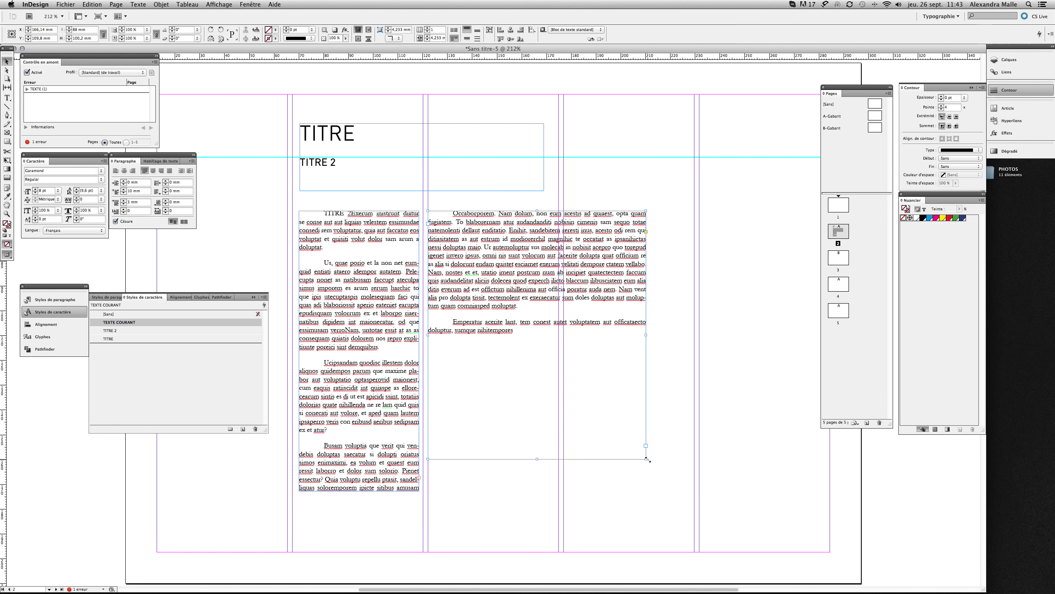
left_click_drag(647, 459, 695, 430)
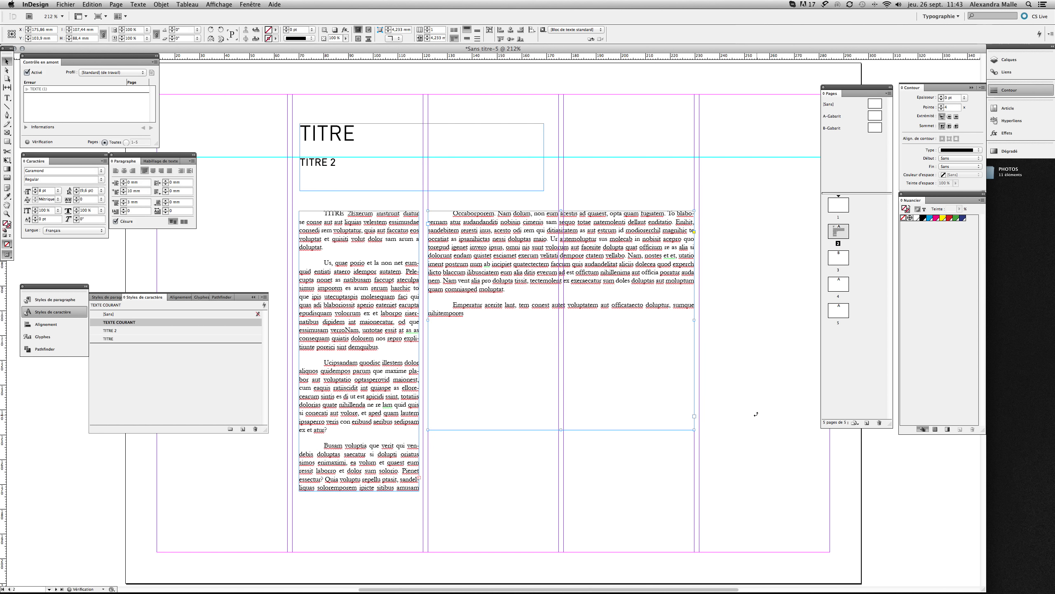
Deselect the frame and preview the page without guides and frame edges.
left_click(729, 412)
key("w")
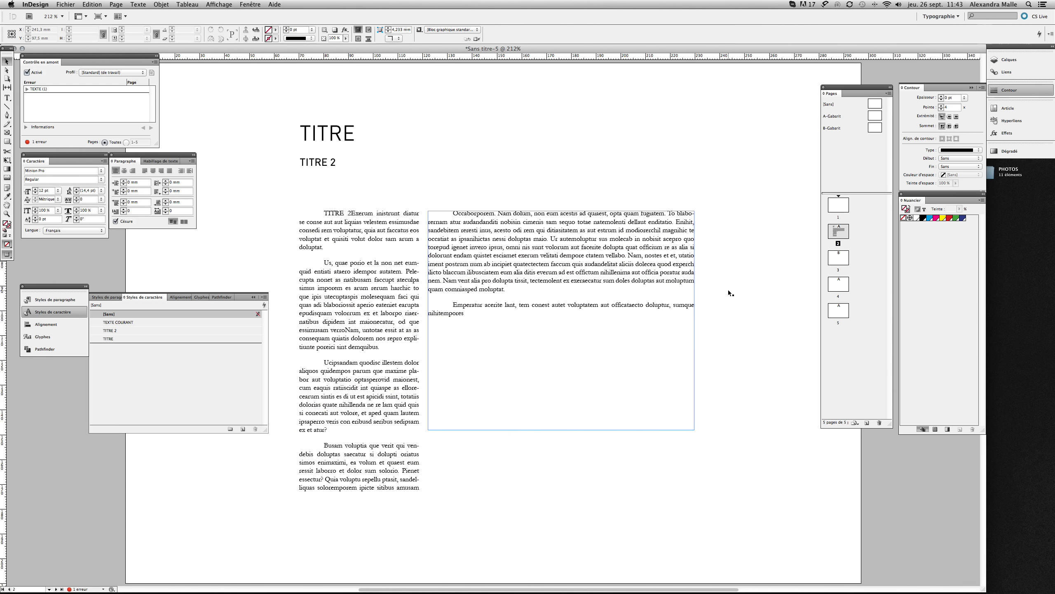
scroll(729, 272, "down", 1)
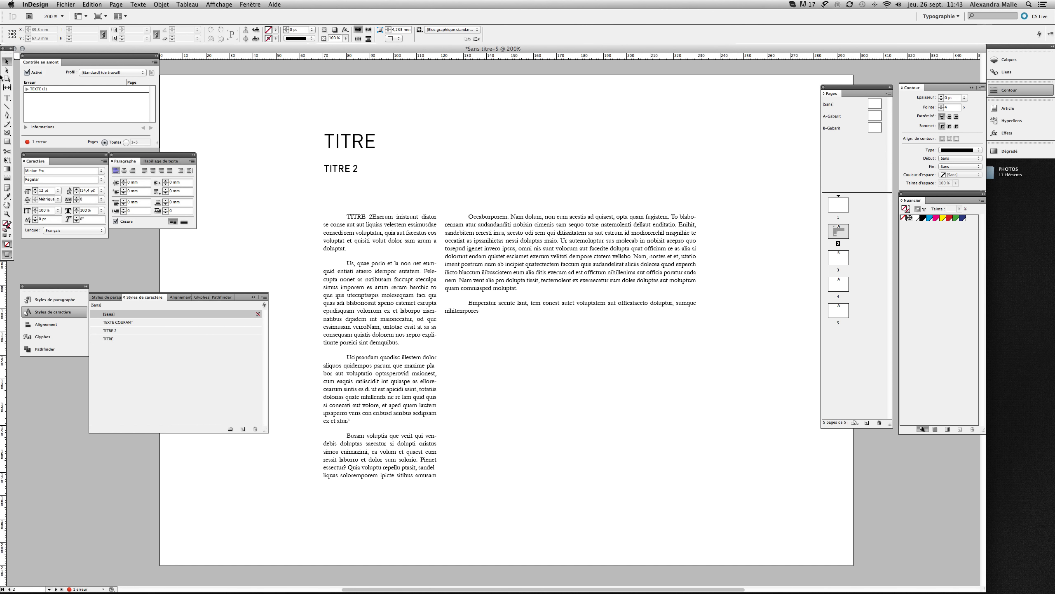
Delete the last paragraph, starting with "Emperatur", from the wide text frame.
left_click(7, 97)
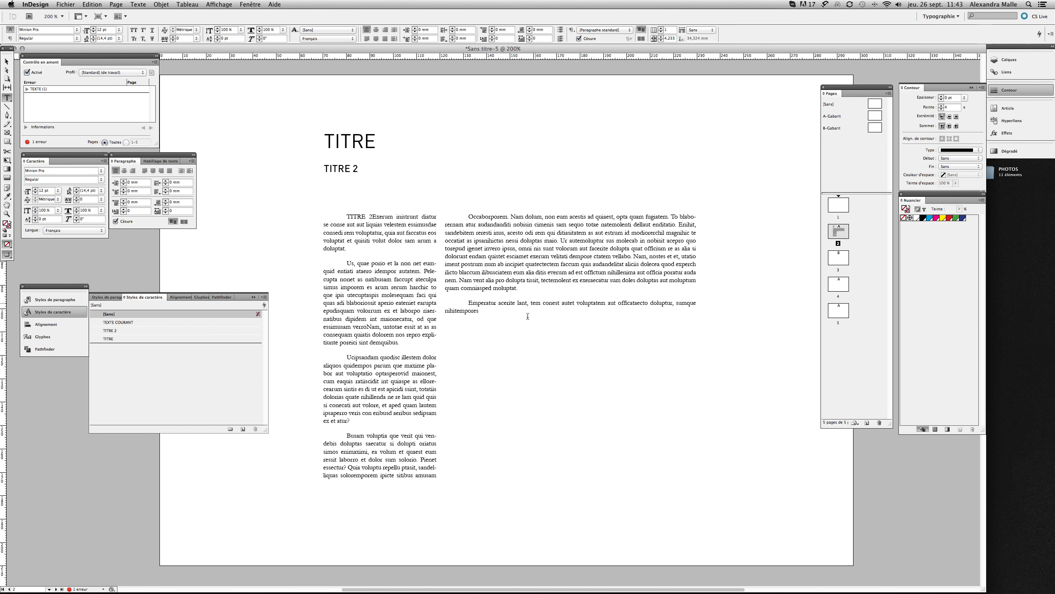
left_click(510, 312)
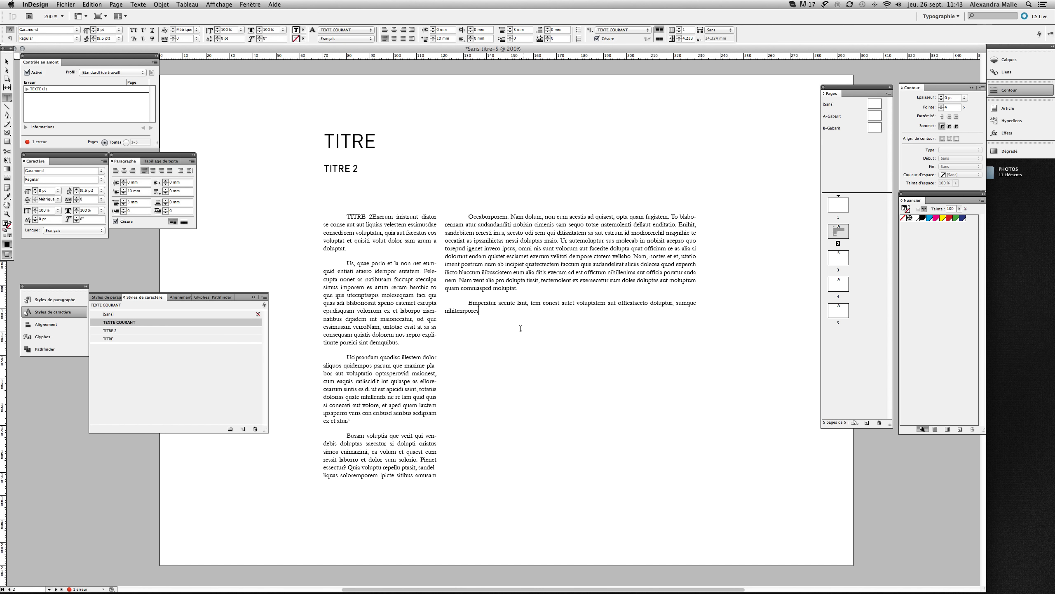
left_click_drag(464, 299, 488, 318)
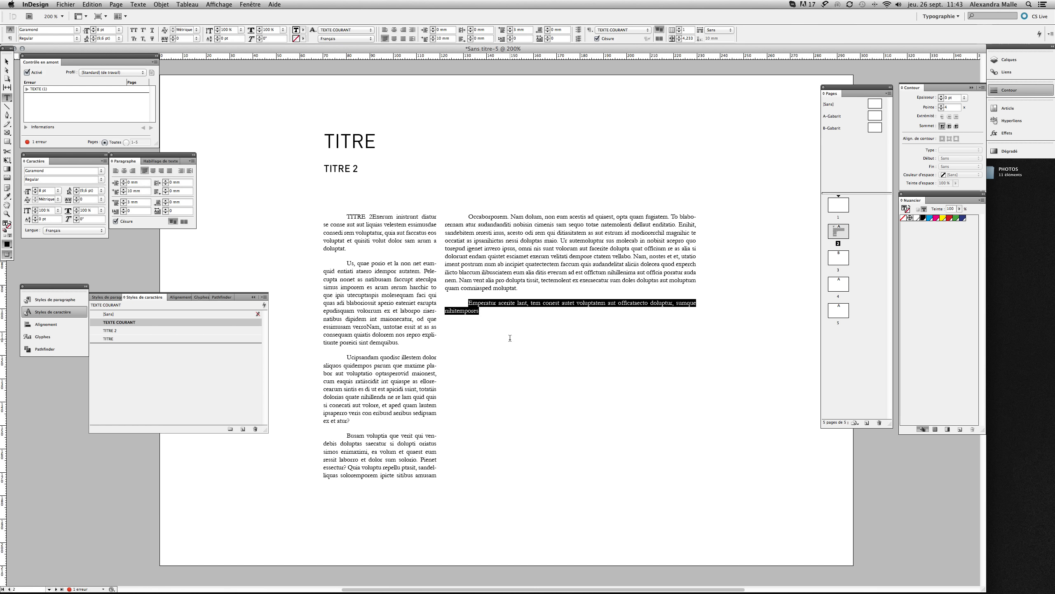
key("BackSpace")
Set the font style of the remaining paragraph in the wide text frame to Italic.
left_click_drag(534, 293, 434, 202)
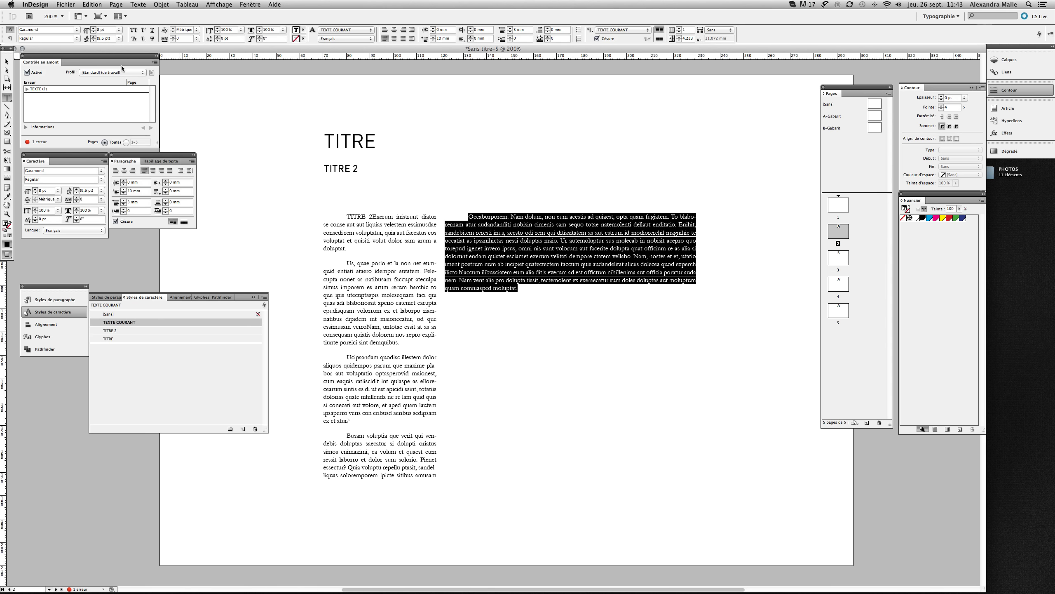
left_click(77, 39)
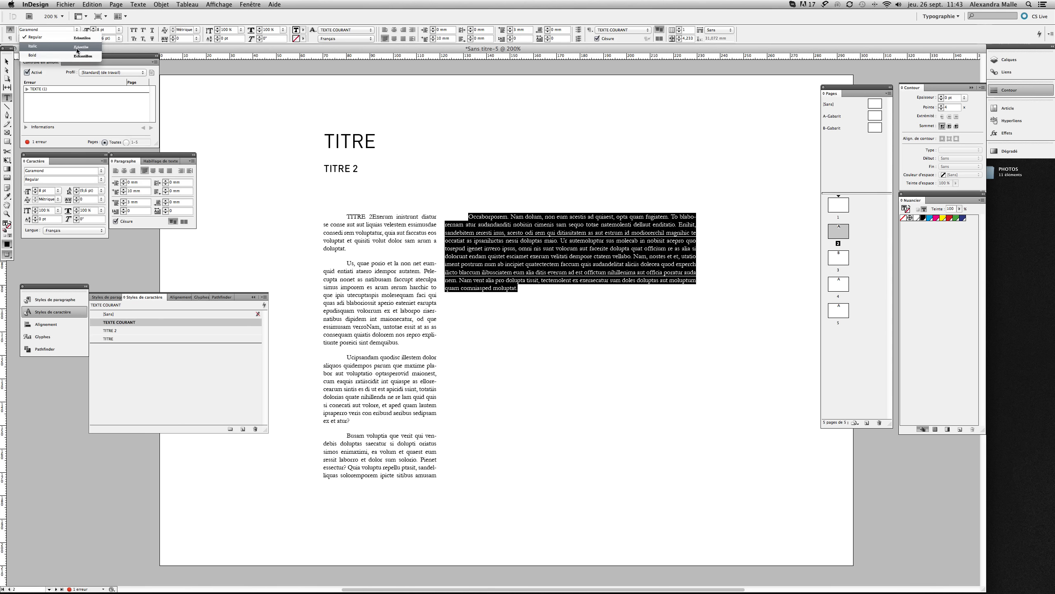
left_click(76, 50)
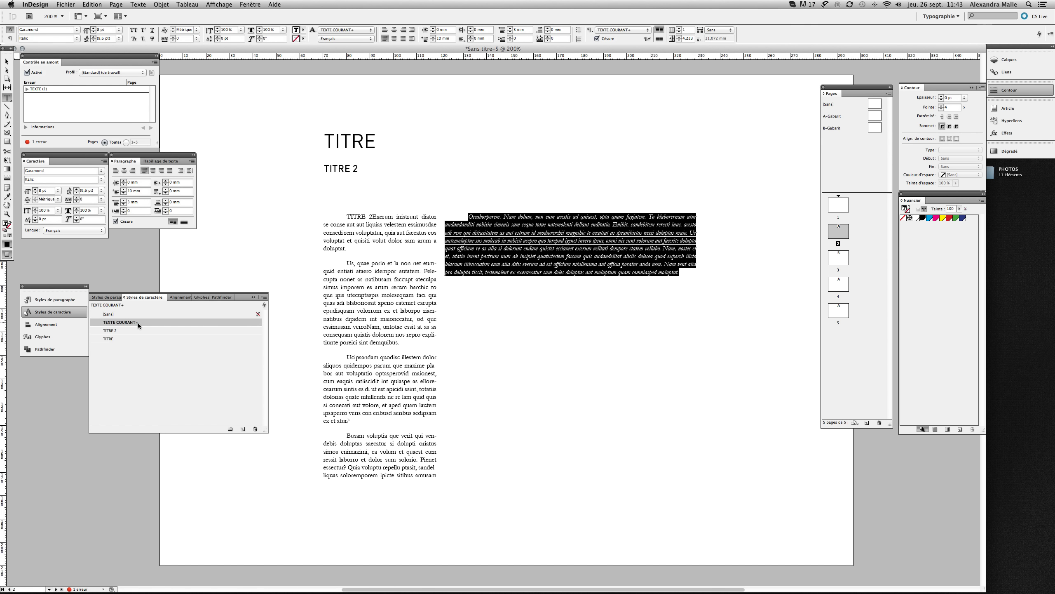
Create a character style named TEXTE COURANT ITAL from the italic paragraph in the wide frame, based on TEXTE COURANT.
left_click(697, 270)
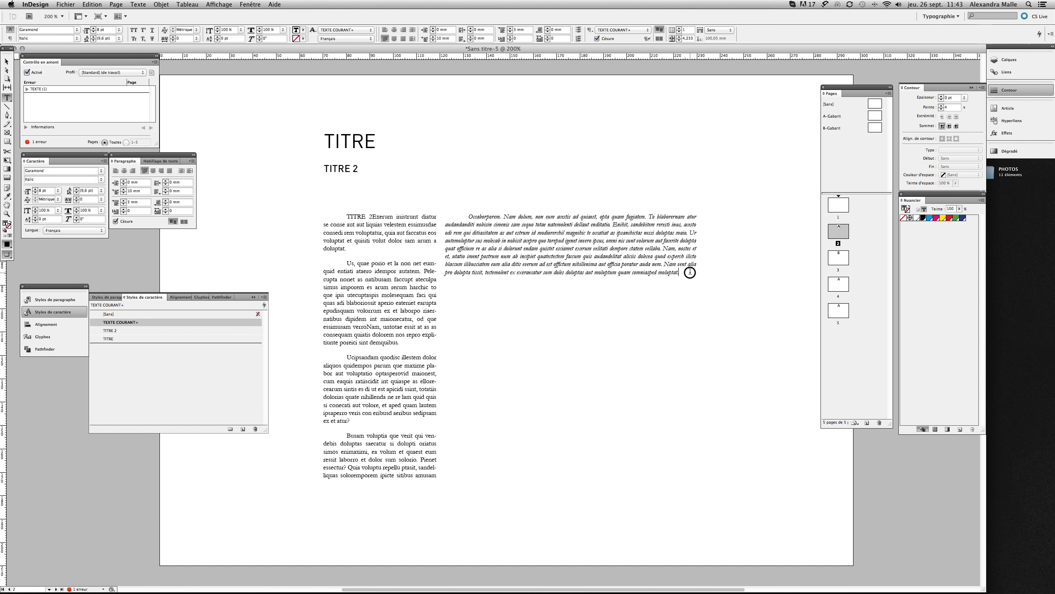
left_click_drag(696, 270, 427, 179)
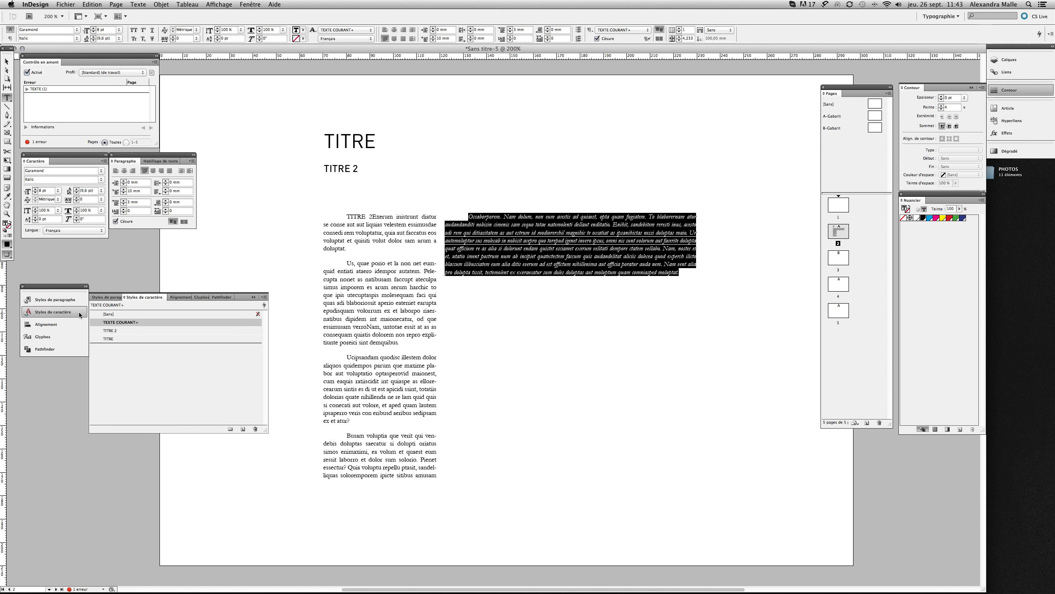
left_click(265, 297)
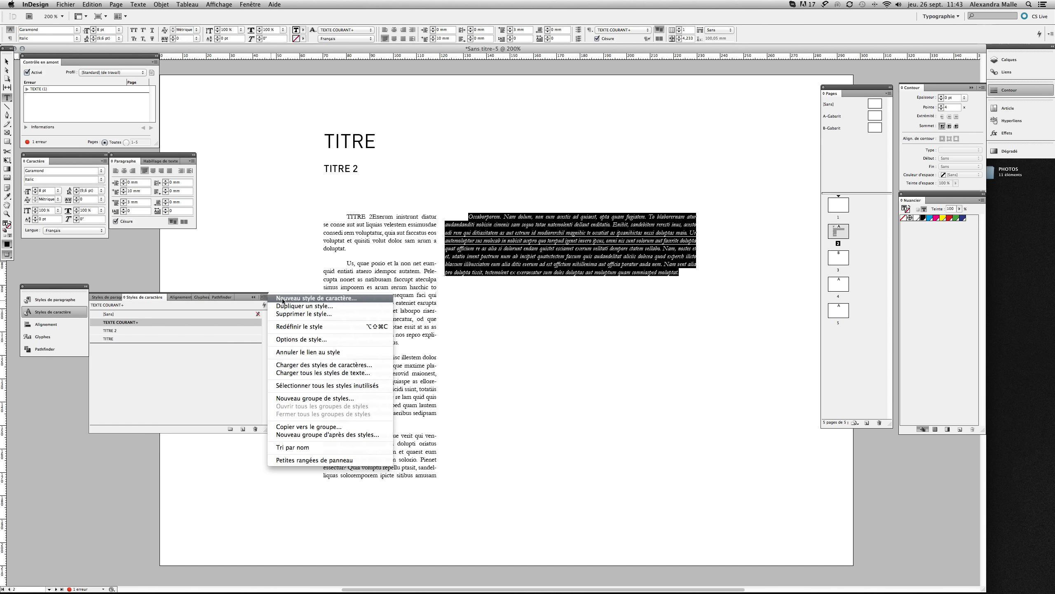
left_click(282, 300)
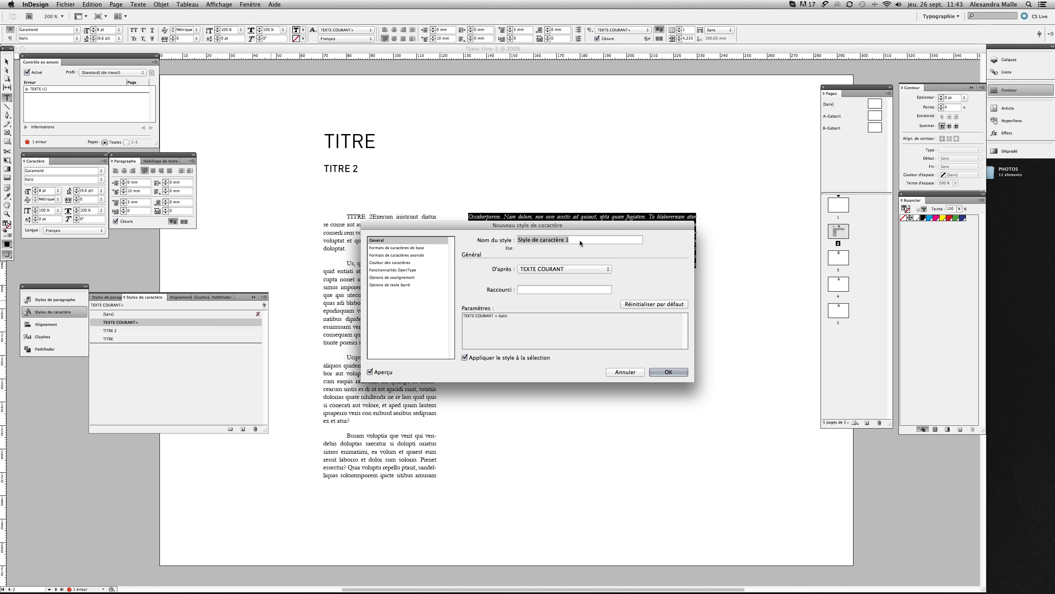
type("TEXTE COURANT ITAL")
left_click(409, 248)
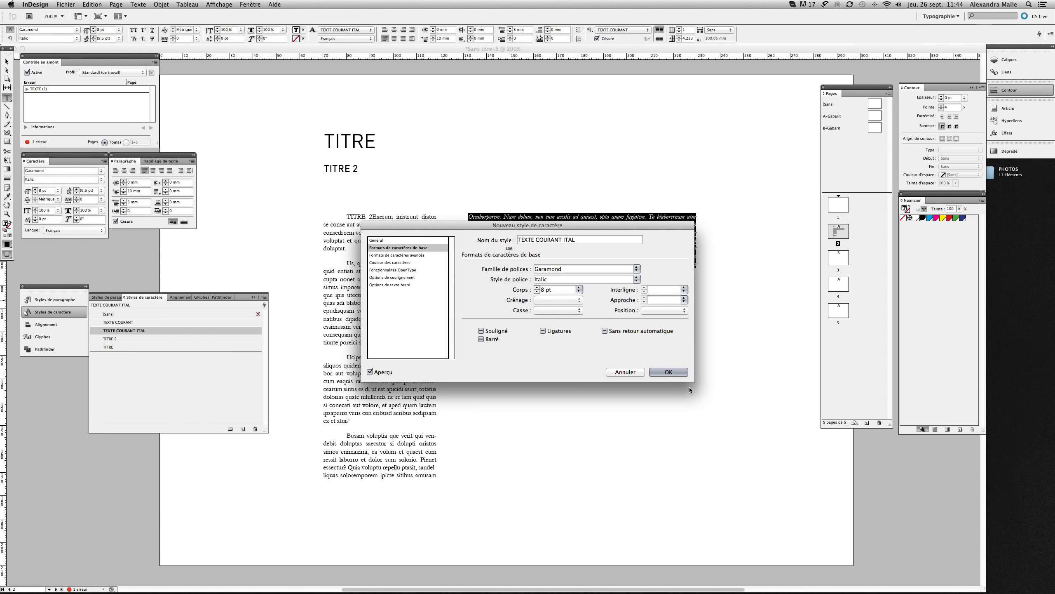
left_click(674, 372)
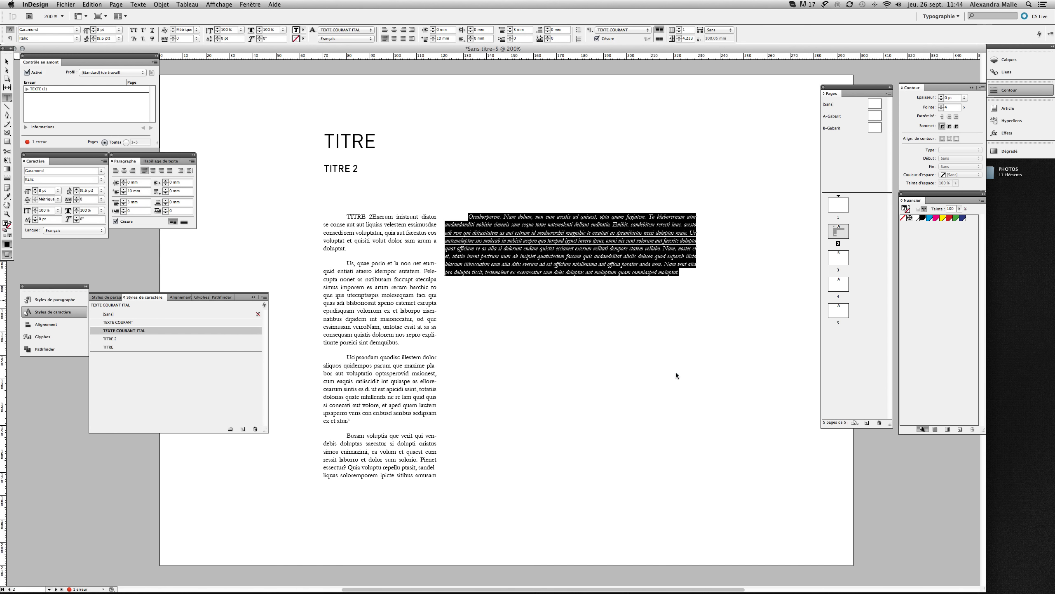
Alternate the wide frame's paragraph between the TEXTE COURANT and TEXTE COURANT ITAL character styles, finishing with TEXTE COURANT ITAL.
left_click(133, 323)
left_click(134, 331)
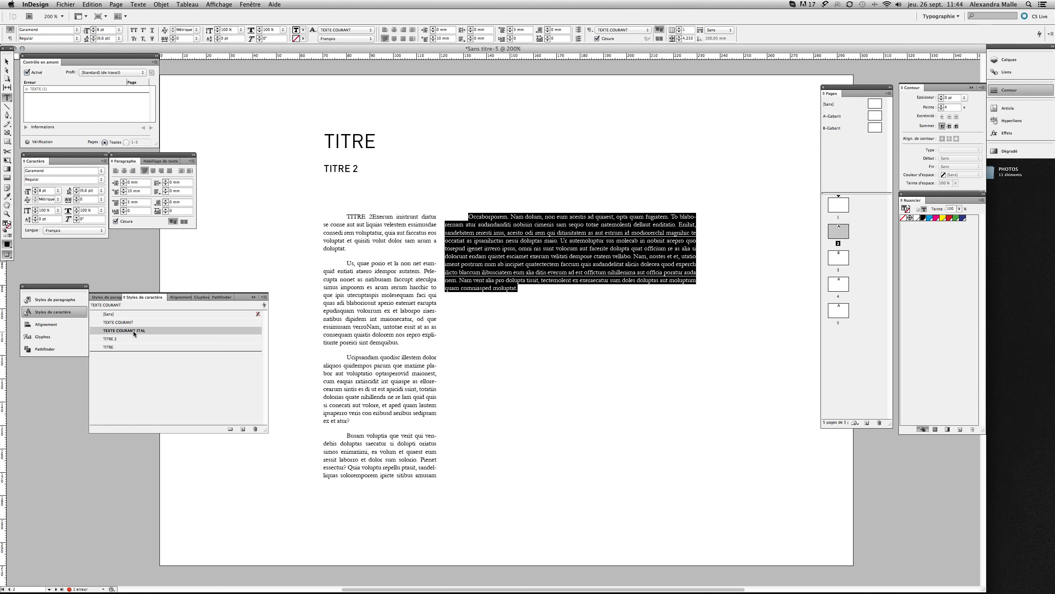
left_click(134, 323)
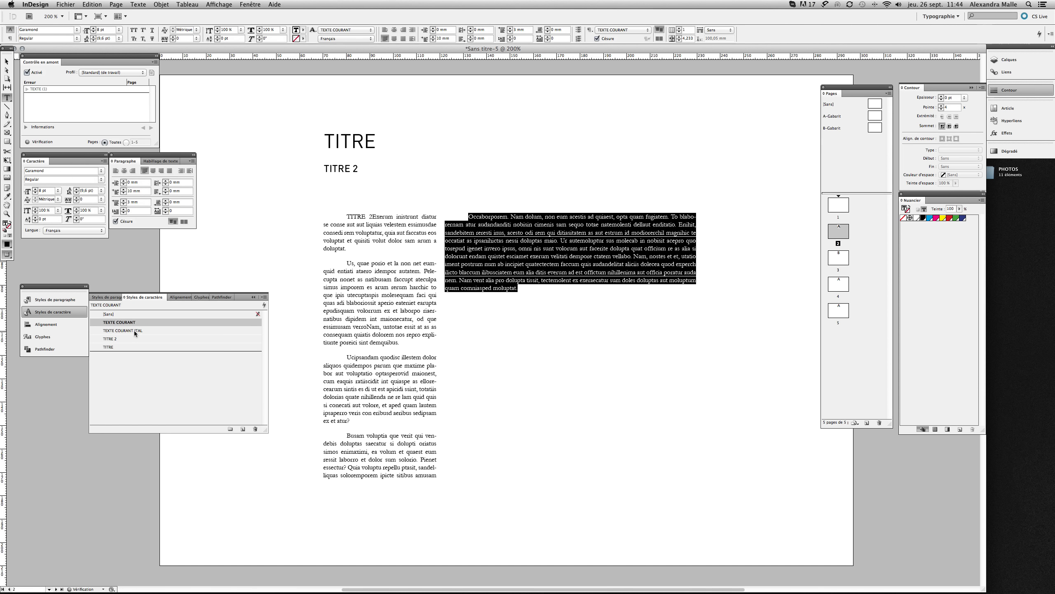
left_click(134, 330)
left_click(689, 276)
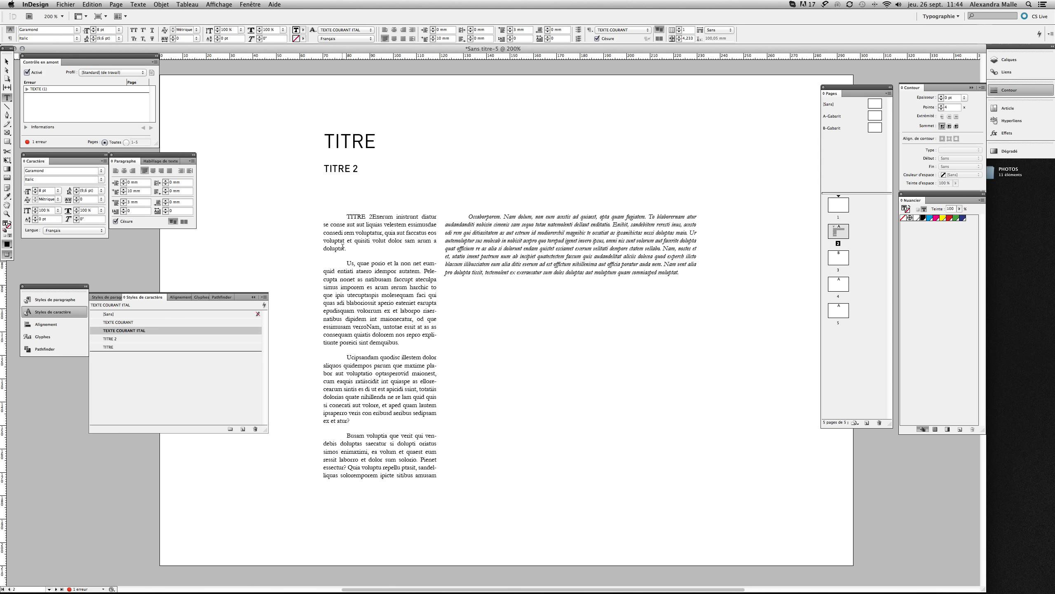
Deselect the text and show the guides and frame edges again.
left_click(6, 61)
left_click(275, 211)
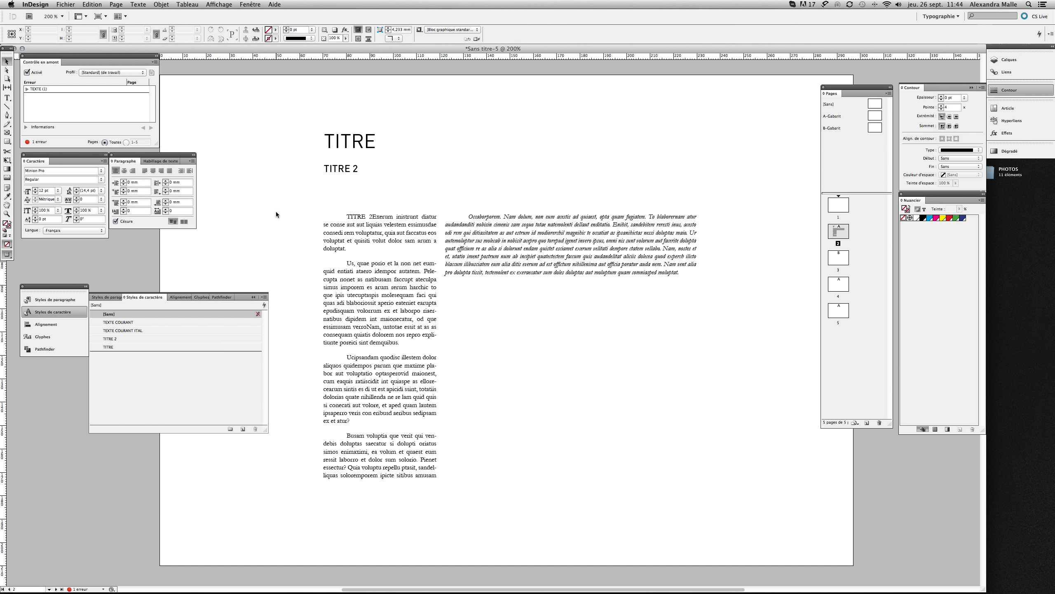
key("w")
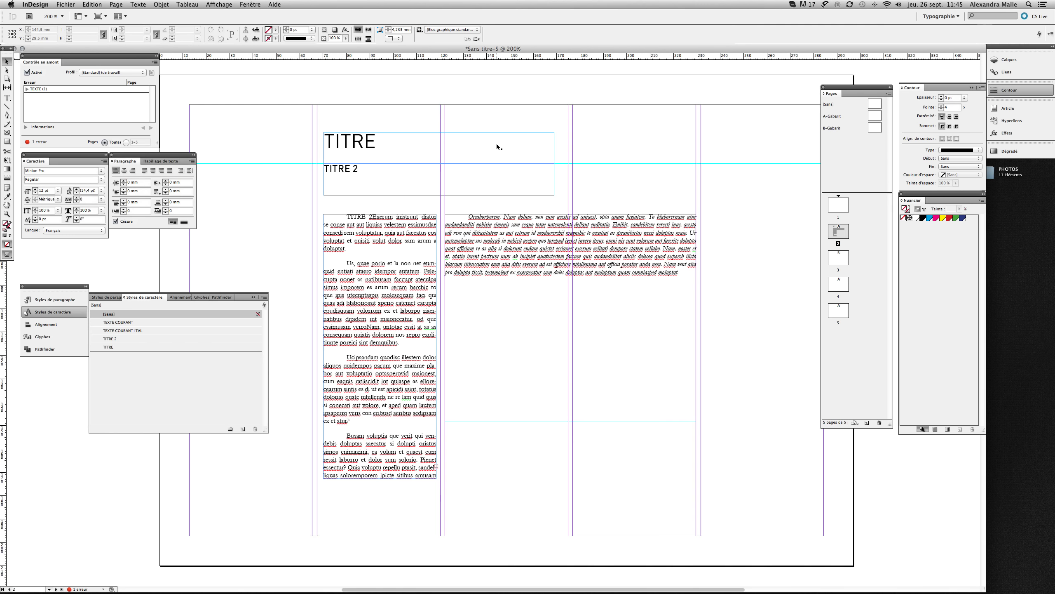
Flow the body frame's overset text into a new linked frame in the next column, and extend that frame's top edge upward.
left_click(395, 287)
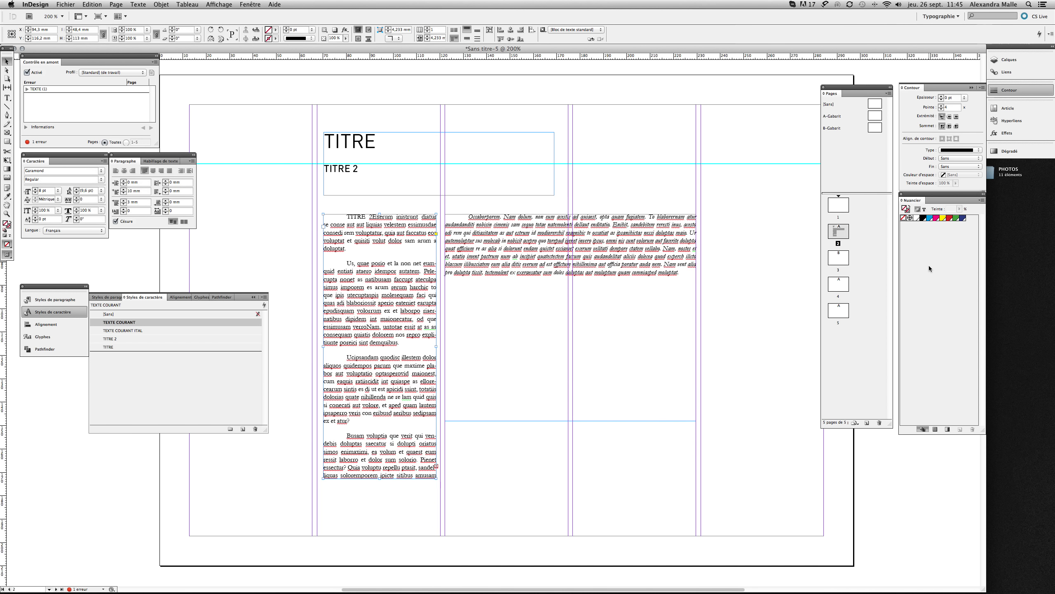
left_click(436, 467)
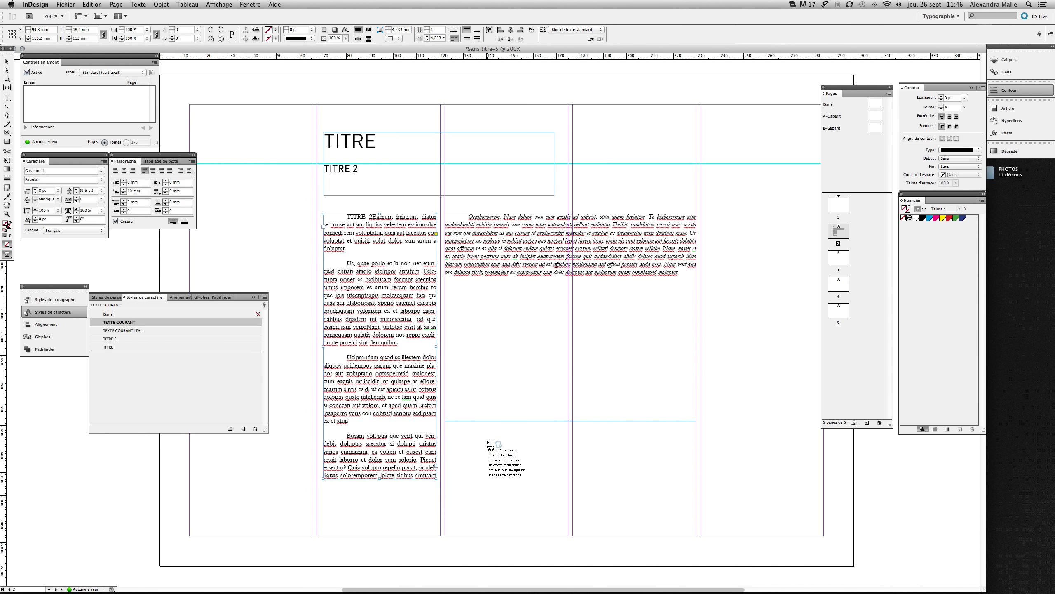
left_click(488, 442)
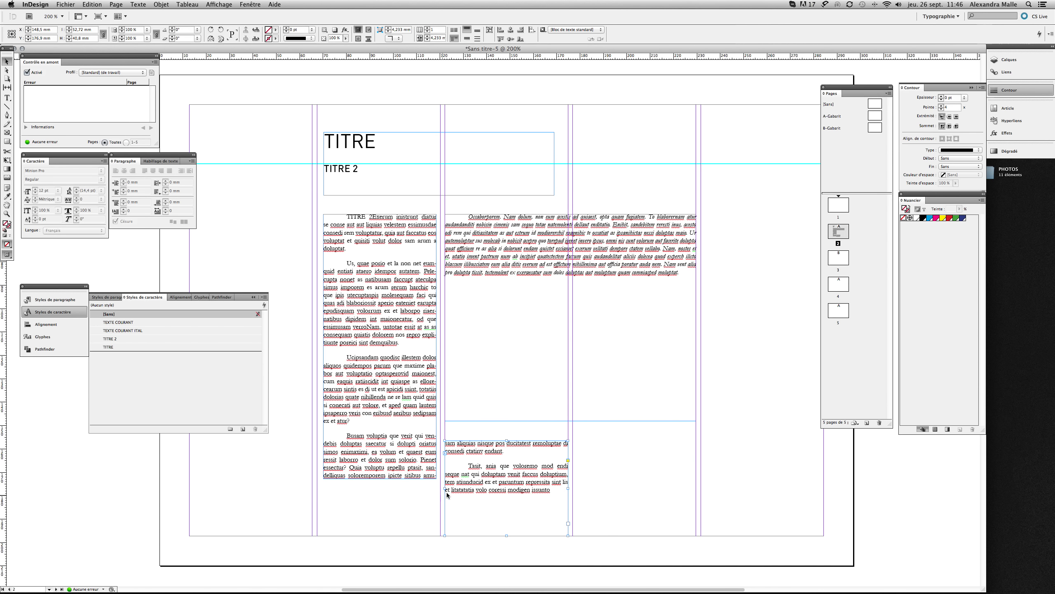
left_click_drag(505, 441, 524, 396)
Shorten the body text frame by a few lines from its bottom edge so more text flows into the linked frame.
left_click(380, 476)
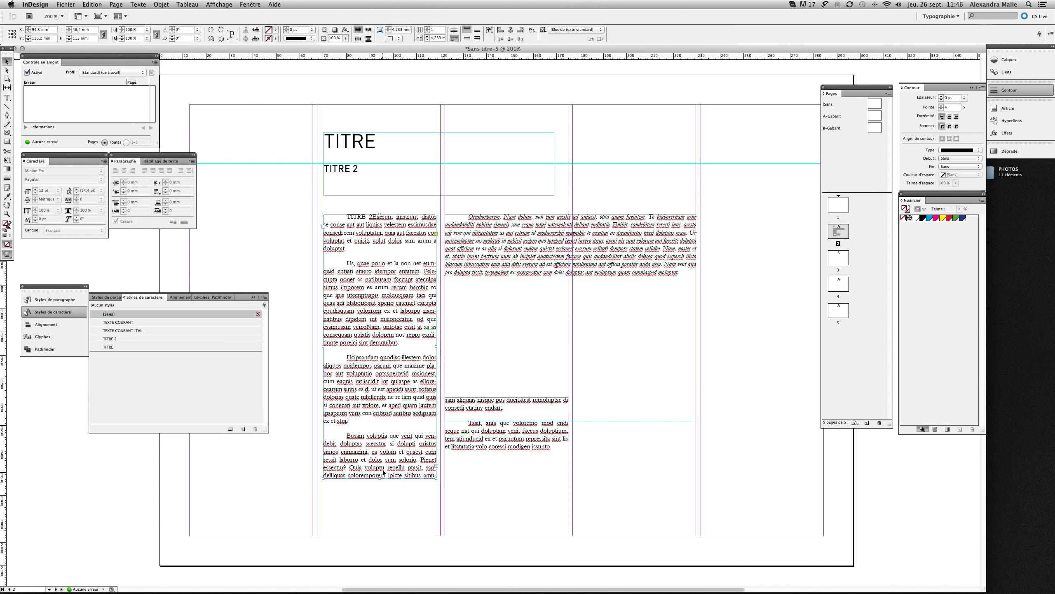
left_click_drag(380, 478, 347, 456)
left_click(360, 510)
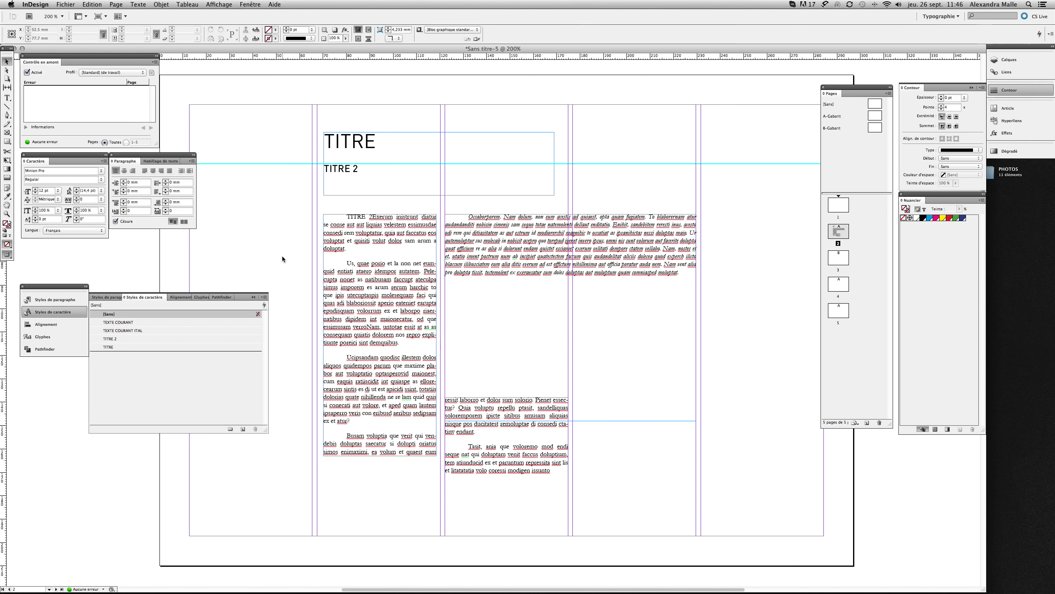
On page 3, draw two text frames in adjacent columns, about 32 by 100 mm and about 32 by 126 mm.
double_click(841, 254)
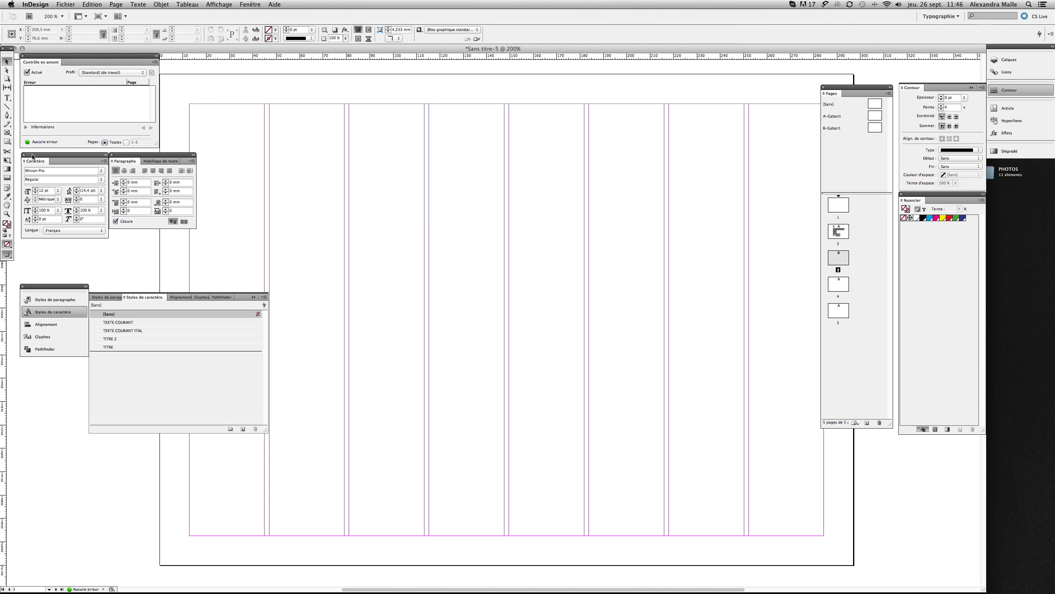
left_click(7, 97)
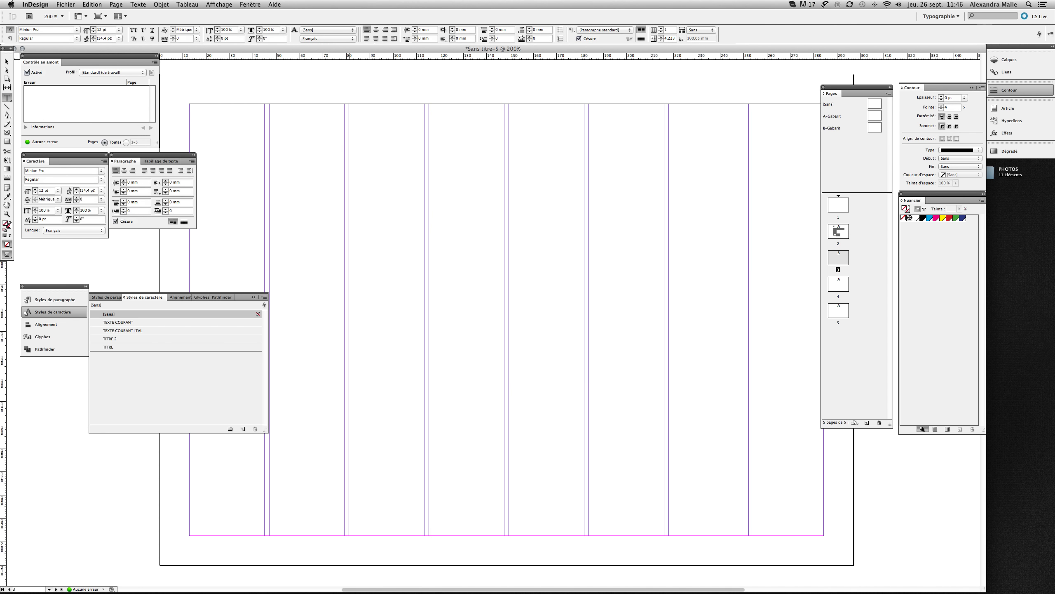
mouse_move(349, 147)
left_mouse_down()
mouse_move(436, 370)
mouse_move(424, 382)
left_mouse_up()
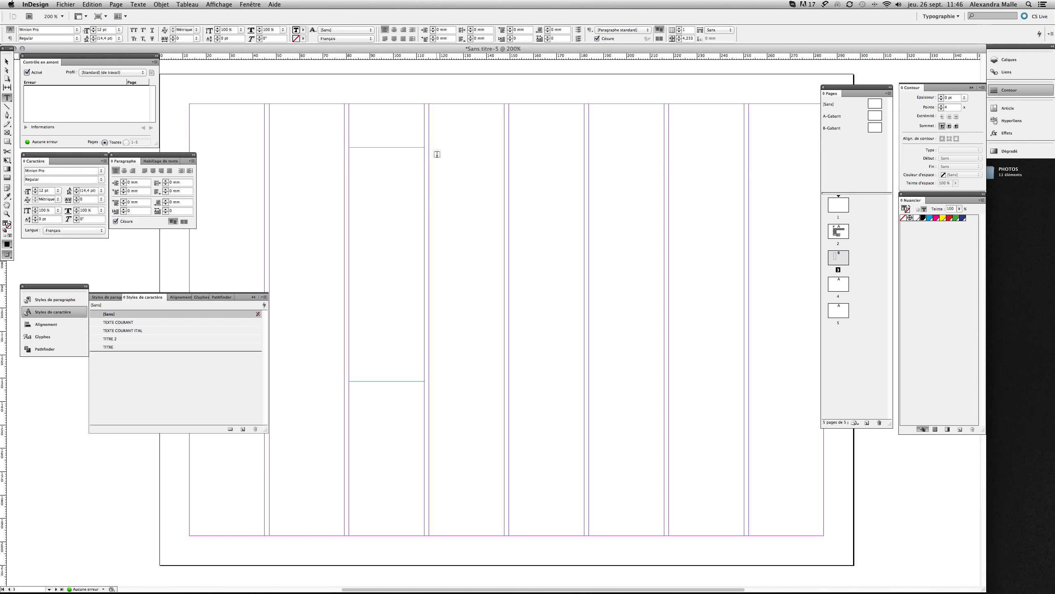
mouse_move(429, 151)
left_mouse_down()
mouse_move(522, 414)
mouse_move(505, 447)
left_mouse_up()
right_click(391, 301)
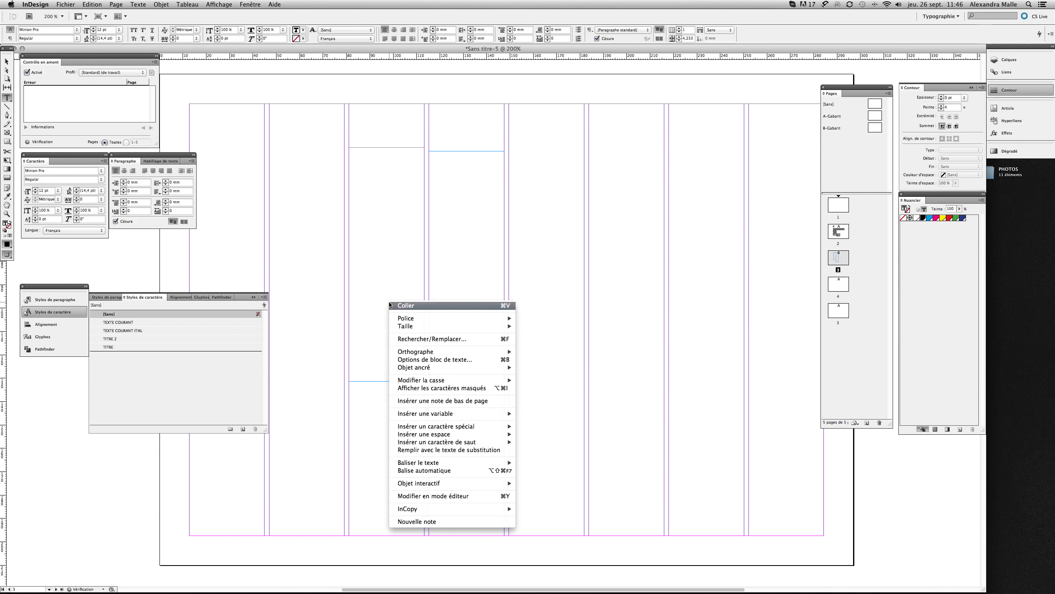
left_click(452, 450)
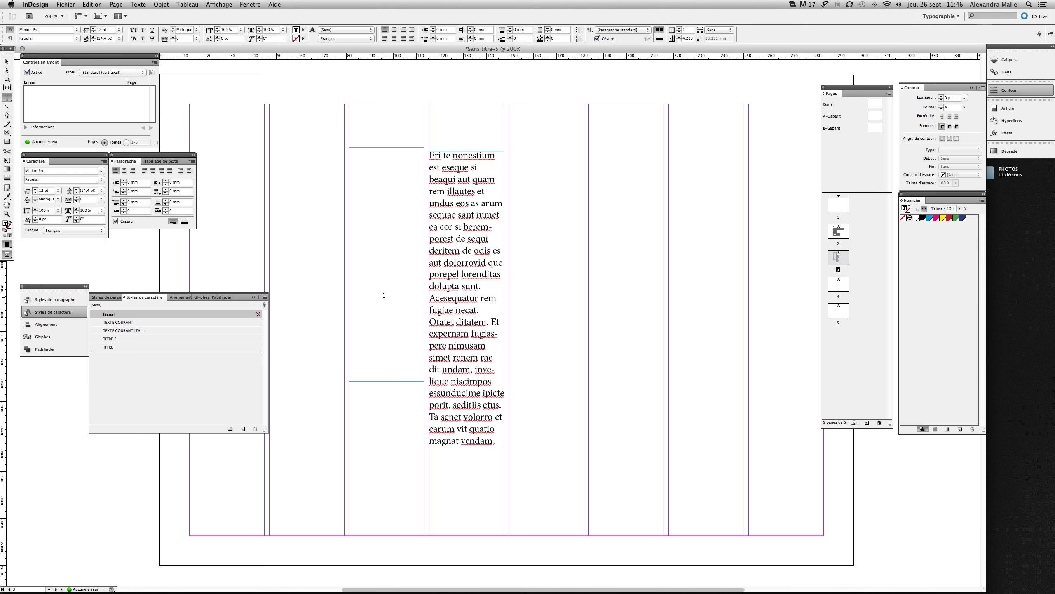
right_click(379, 262)
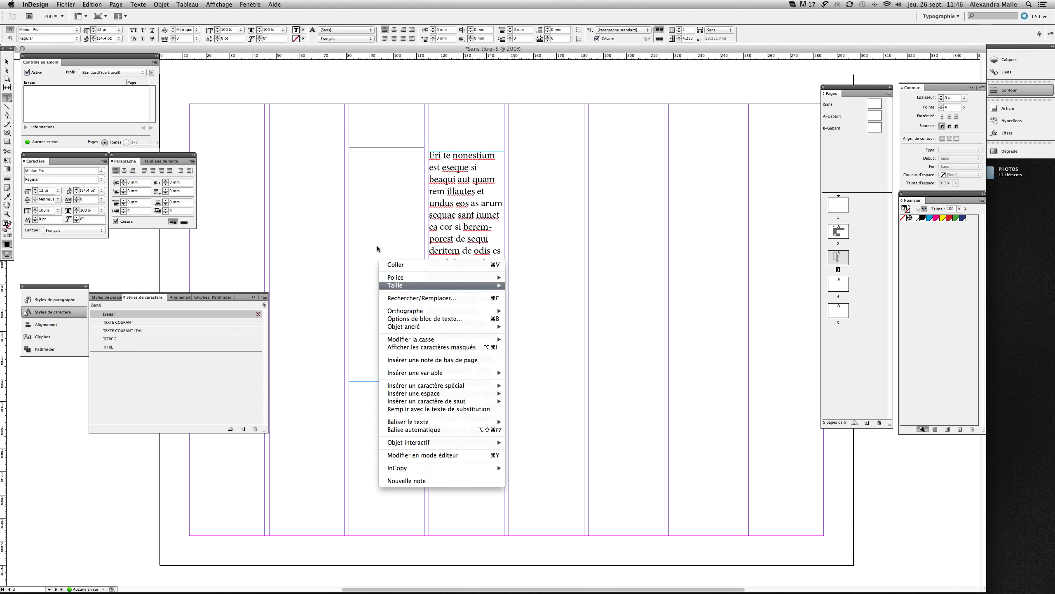
left_click(376, 241)
key("super+z")
right_click(377, 244)
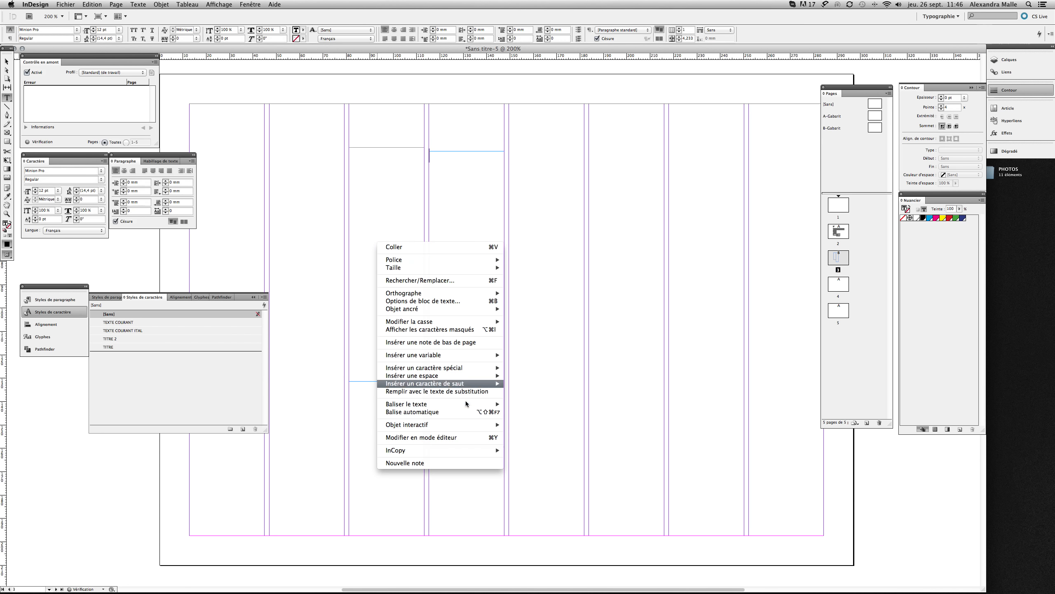
left_click(432, 391)
key("super+z")
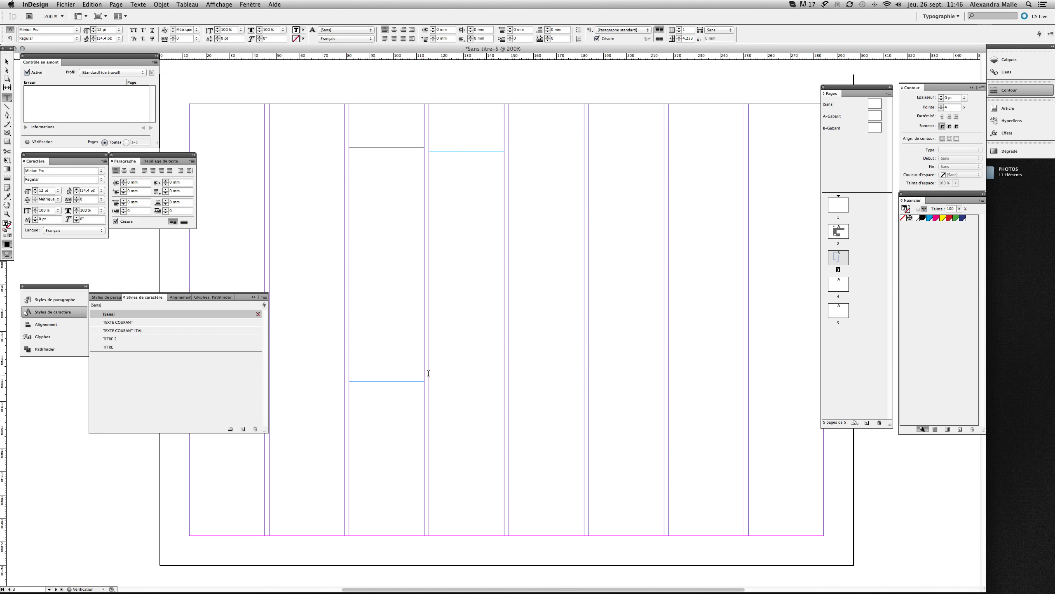
Fill the shorter, first text frame on page 3 with placeholder text.
key("Escape")
left_click(366, 182)
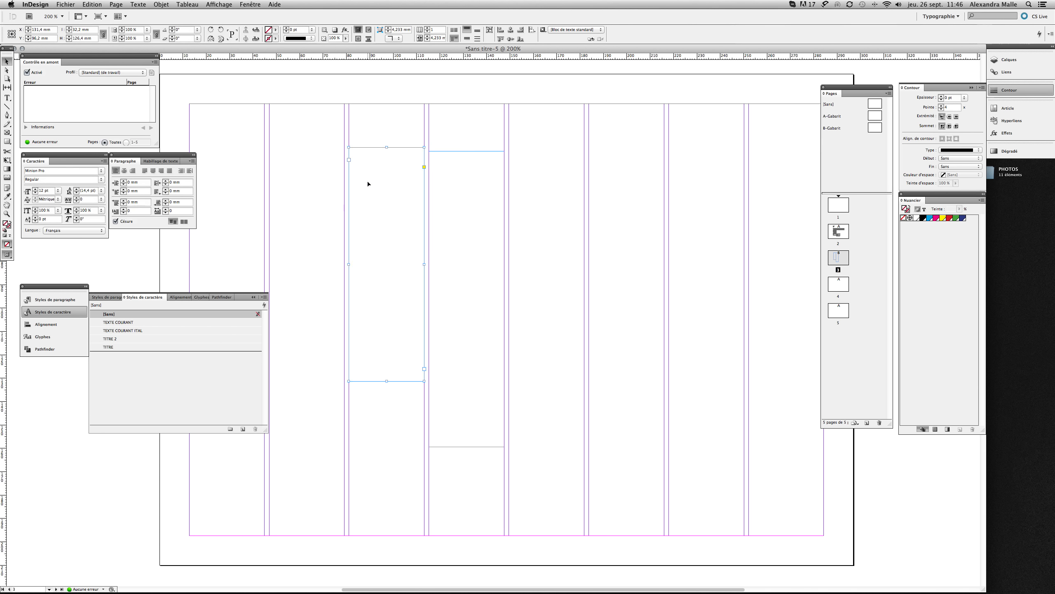
key("t")
right_click(367, 216)
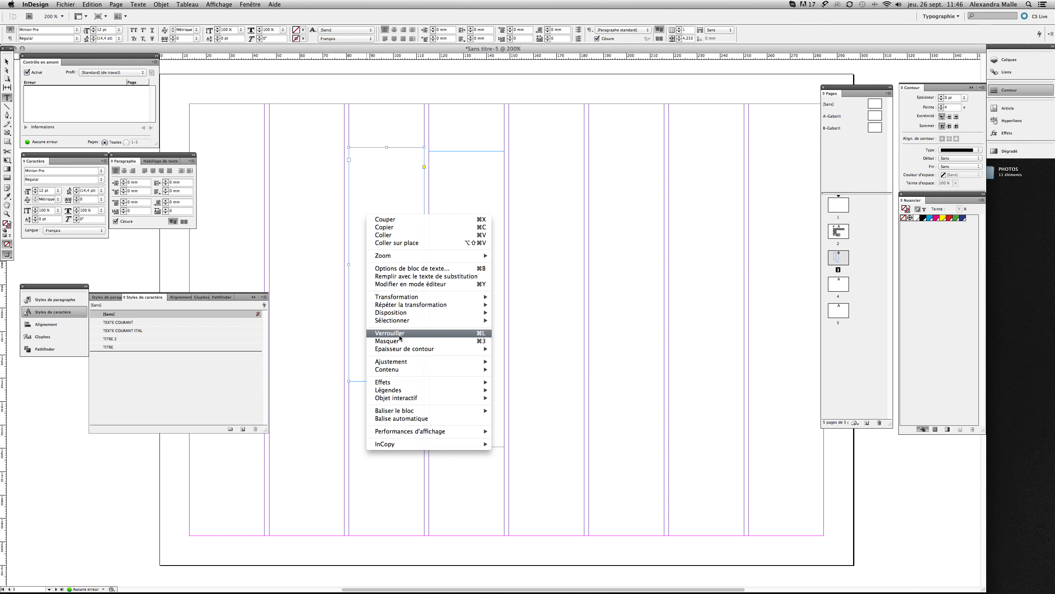
mouse_move(424, 399)
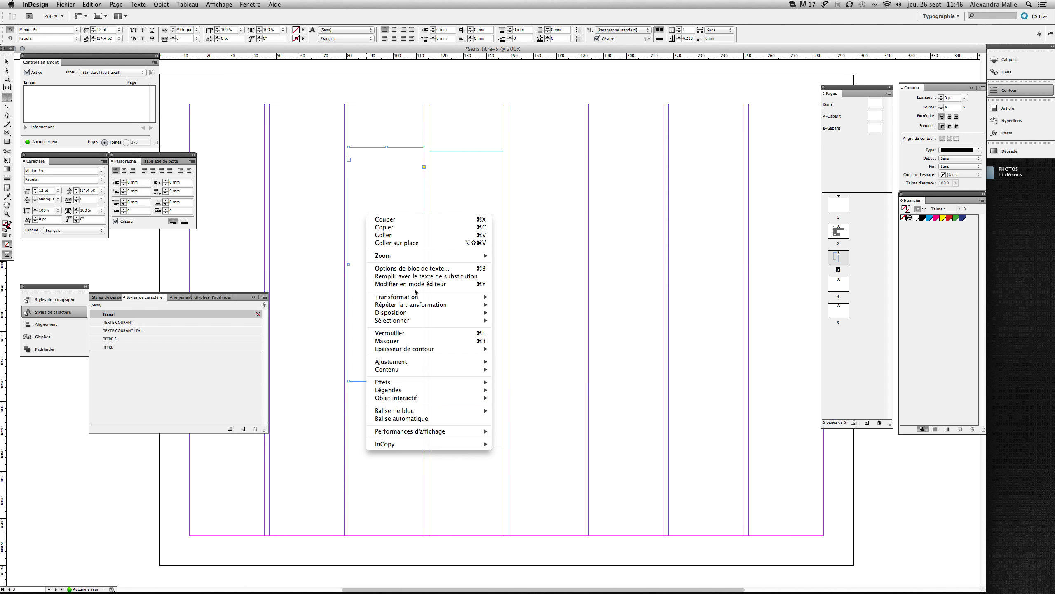
left_click(389, 188)
right_click(388, 188)
mouse_move(422, 341)
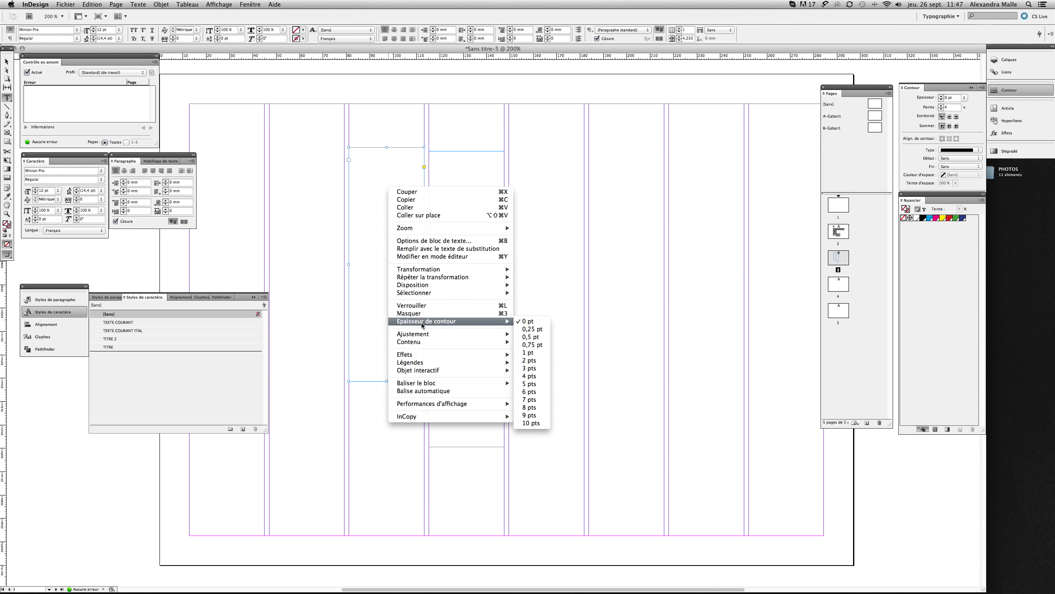
left_click(436, 248)
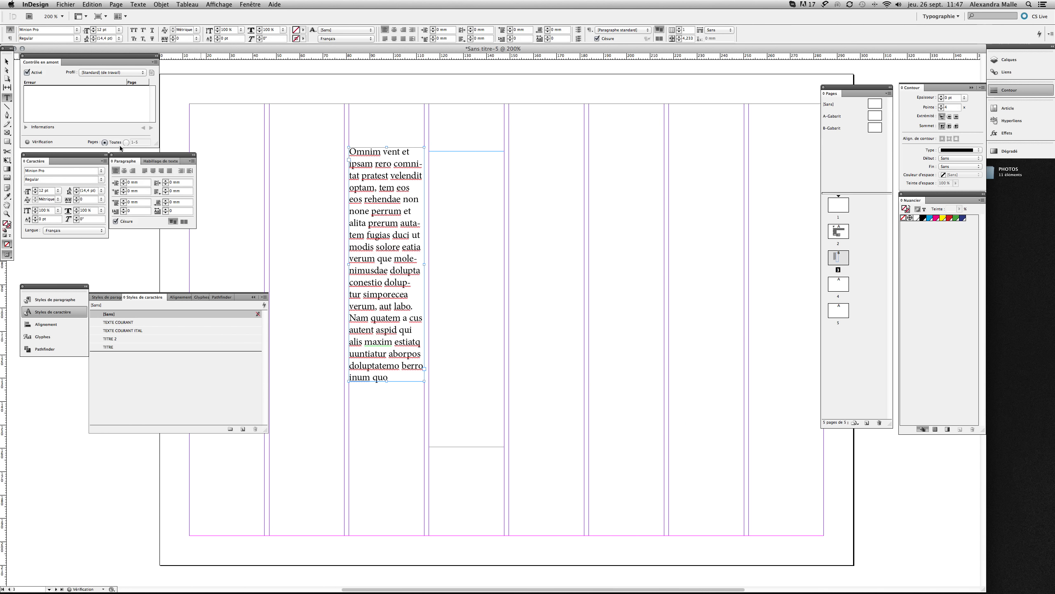
Thread the filled text frame to the empty frame in the adjacent column.
left_click(7, 62)
left_click(278, 276)
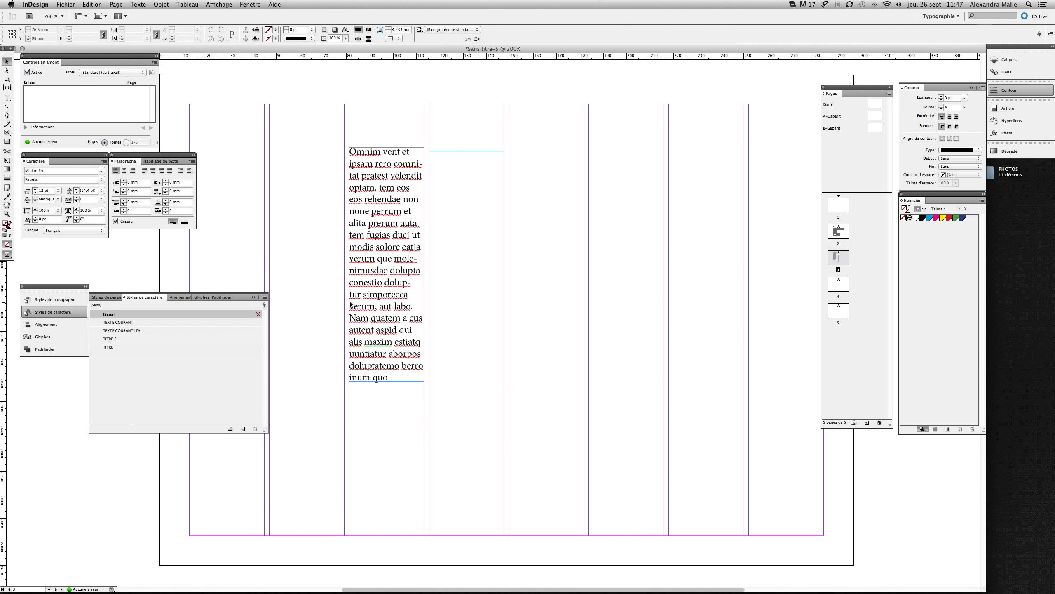
left_click(350, 305)
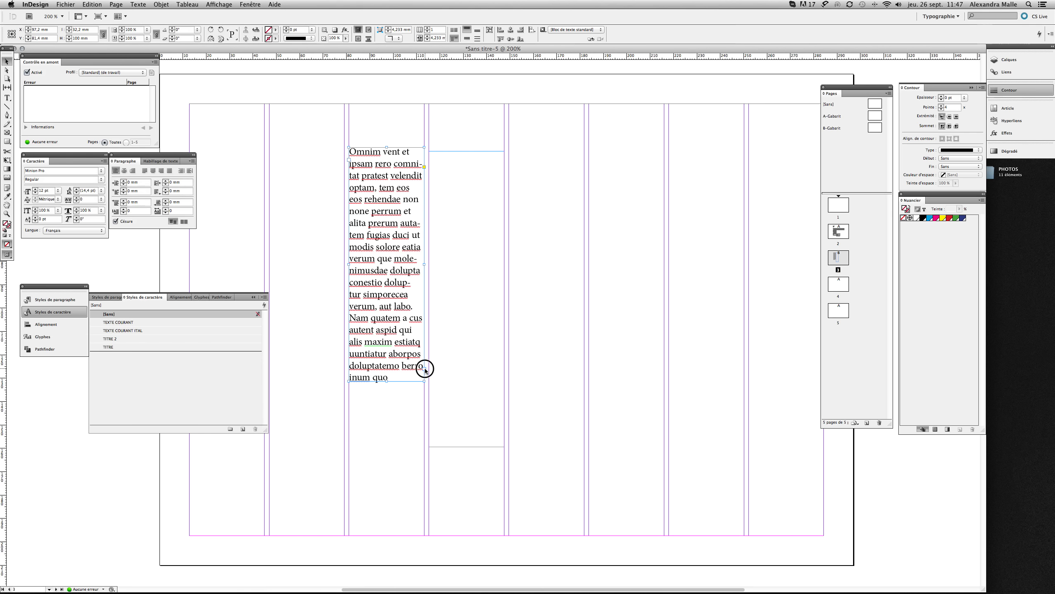
left_click(424, 368)
left_click(480, 173)
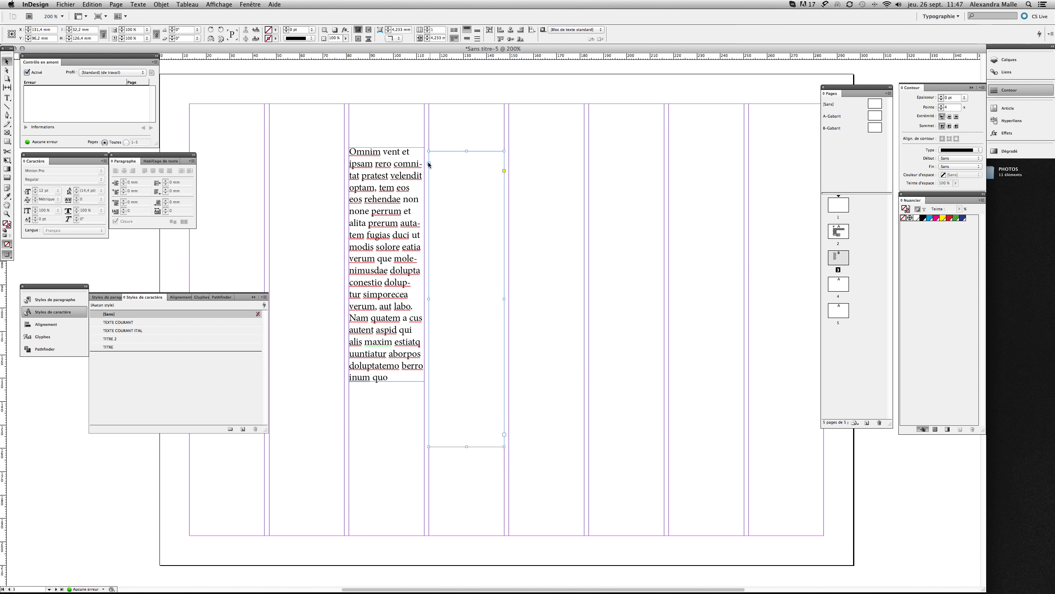
Shorten the first frame from its bottom edge to about 66 mm high so its text flows into the linked frame.
left_click(398, 230)
left_click_drag(386, 381, 381, 325)
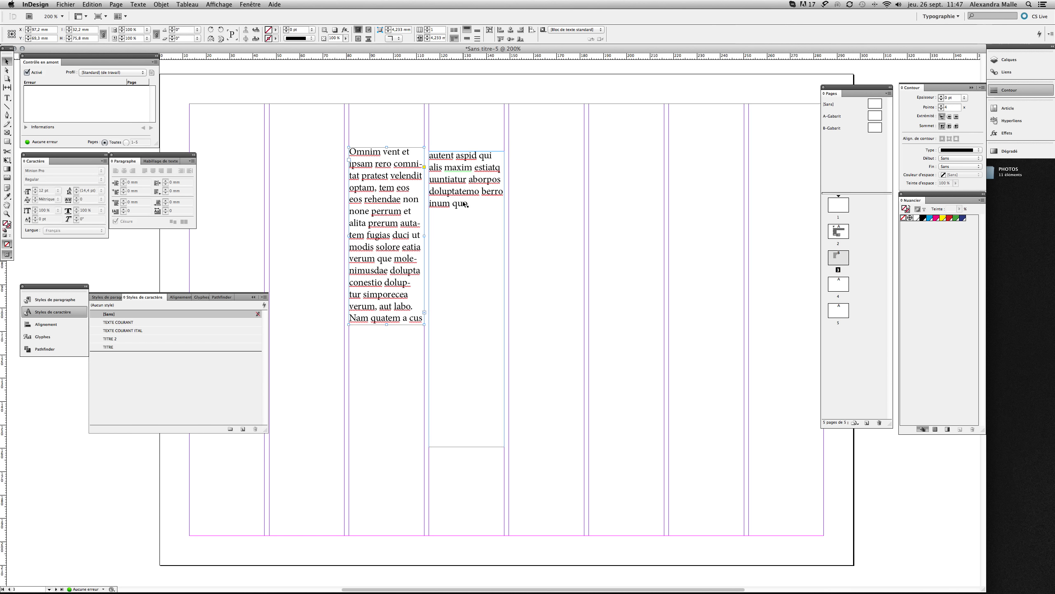
left_click(427, 166)
left_click(385, 320)
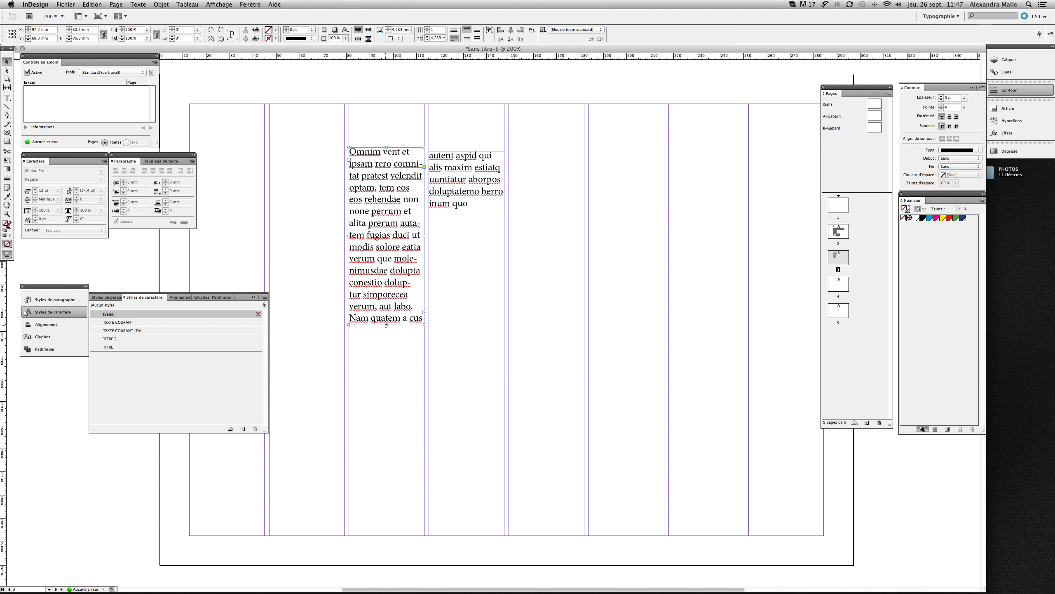
left_click_drag(386, 326, 386, 301)
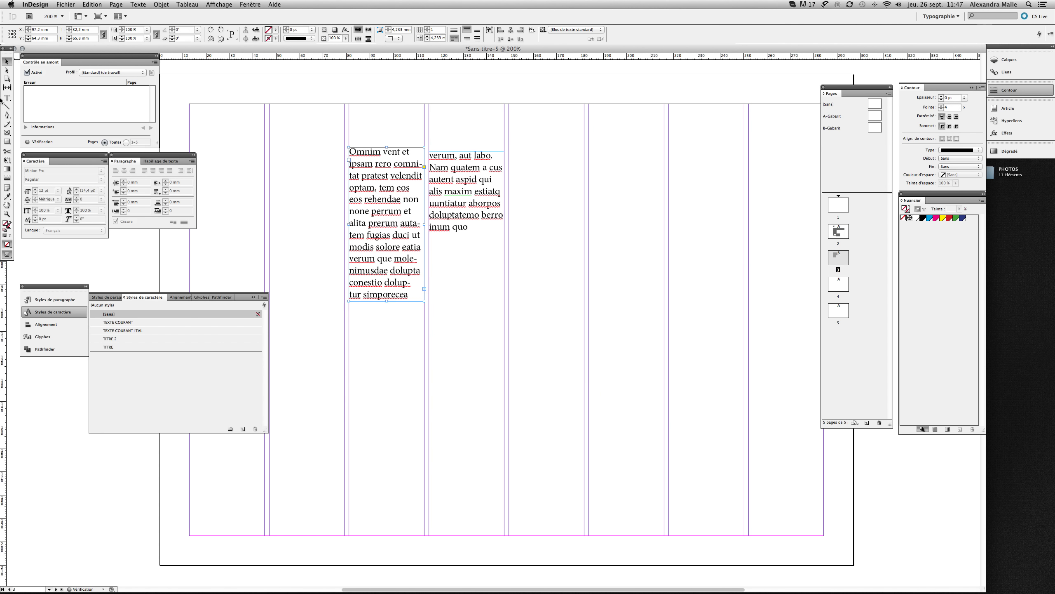
Insert "blablabla" after the first letter of the word "eos" that precedes "rehendae" in the first frame.
left_click(6, 98)
left_click(354, 198)
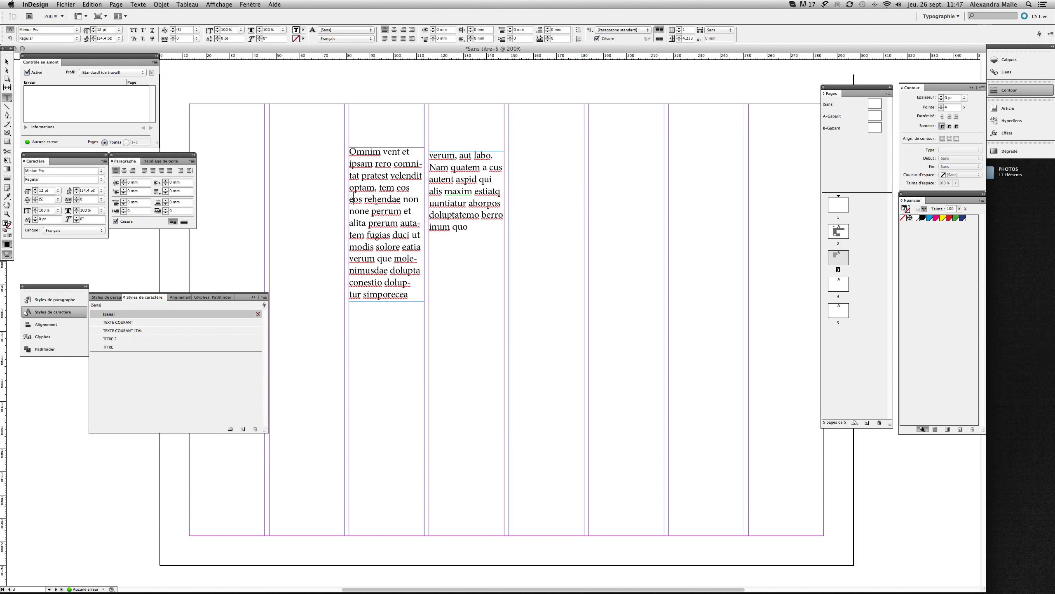
type("blablablaos")
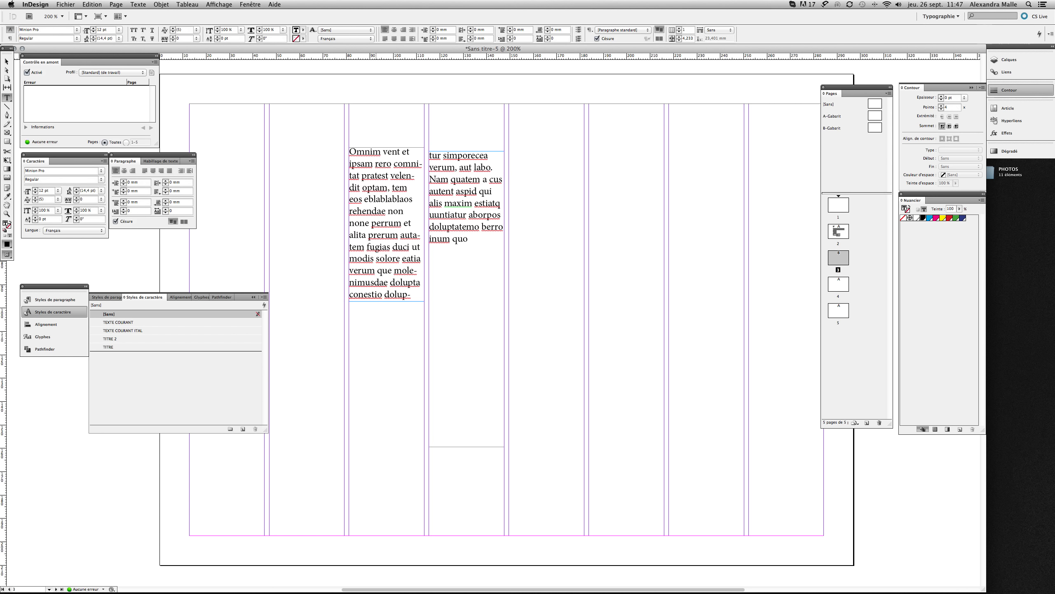
Deselect the text, preview the pages without guides and frame edges, and return to page 2.
left_click(6, 61)
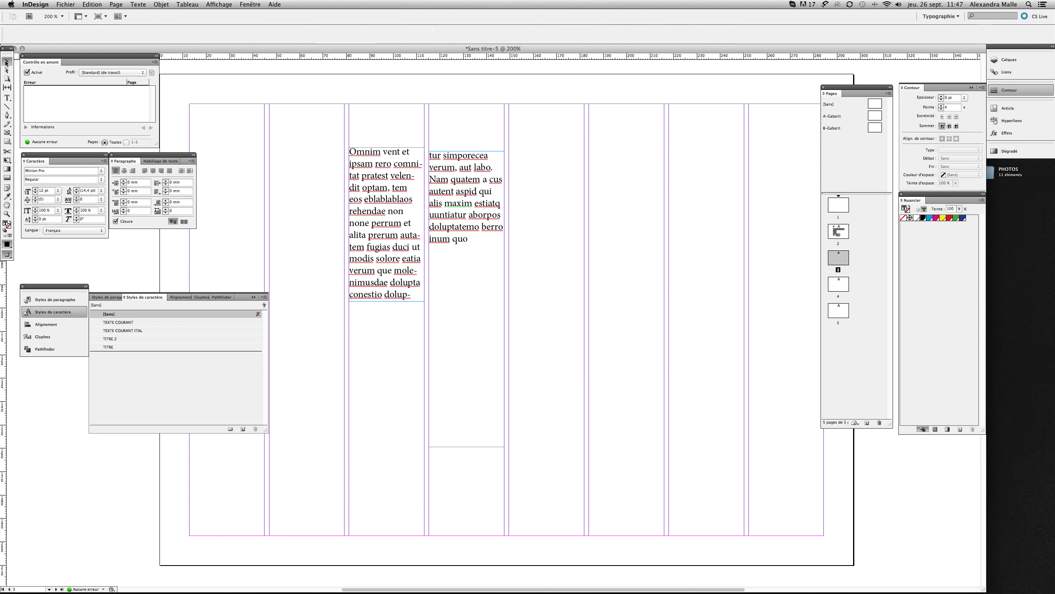
left_click(298, 126)
key("w")
scroll(315, 168, "up", 20)
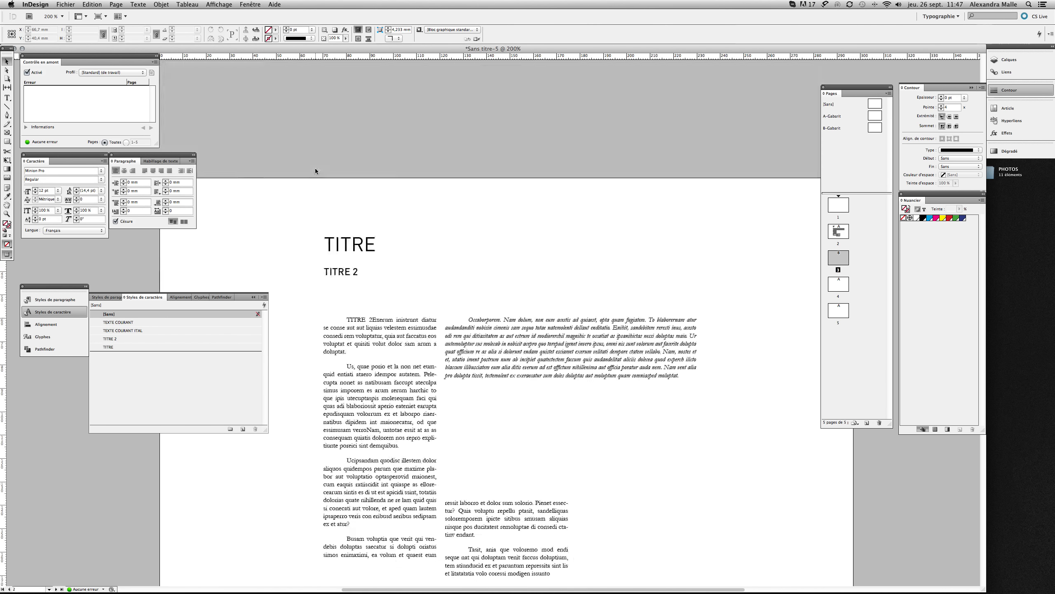